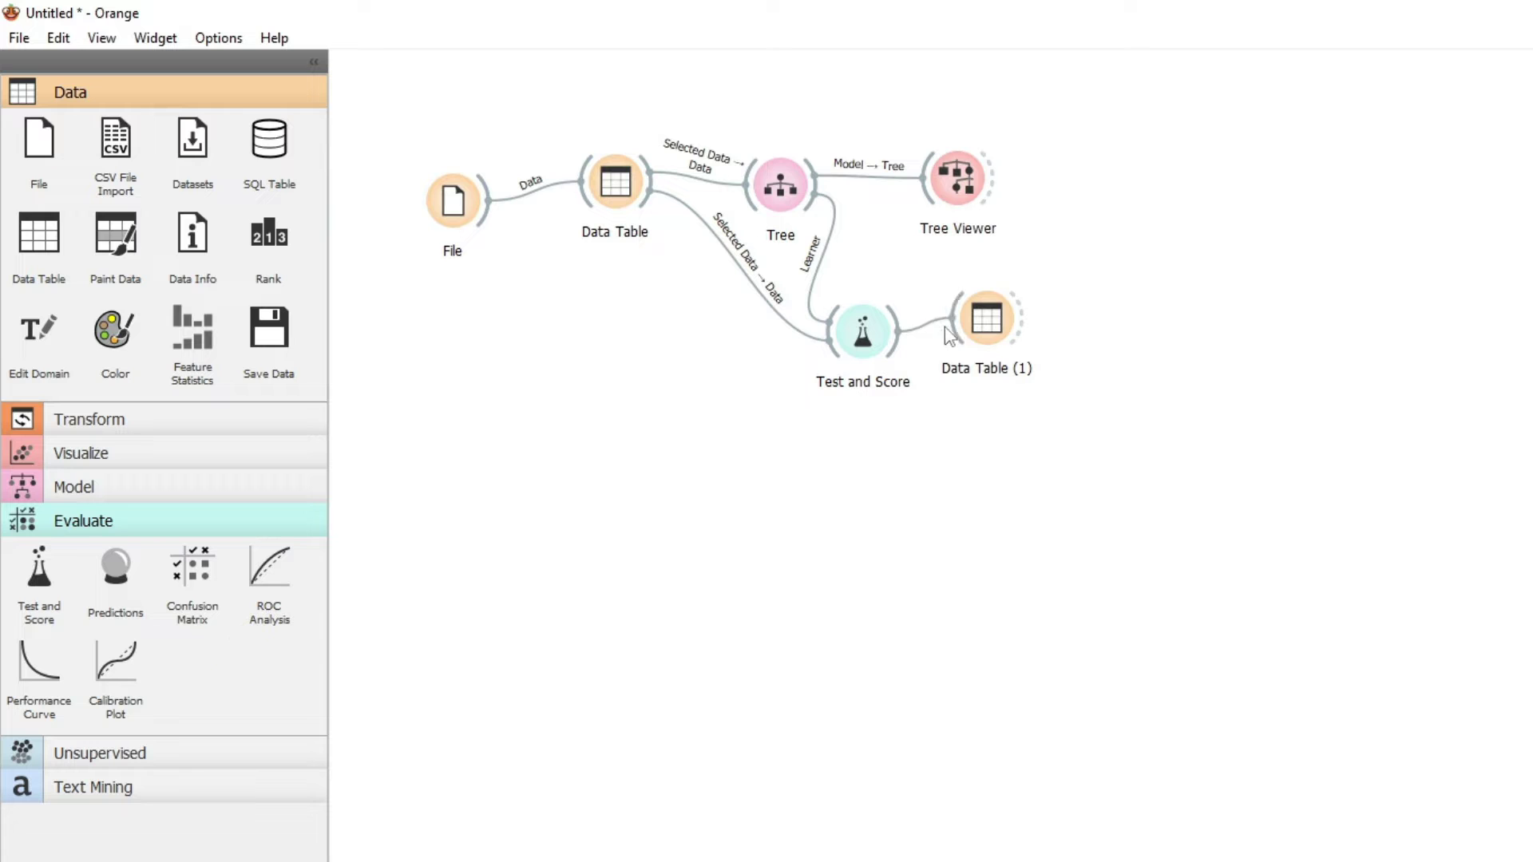
pyautogui.doubleClick(975, 320)
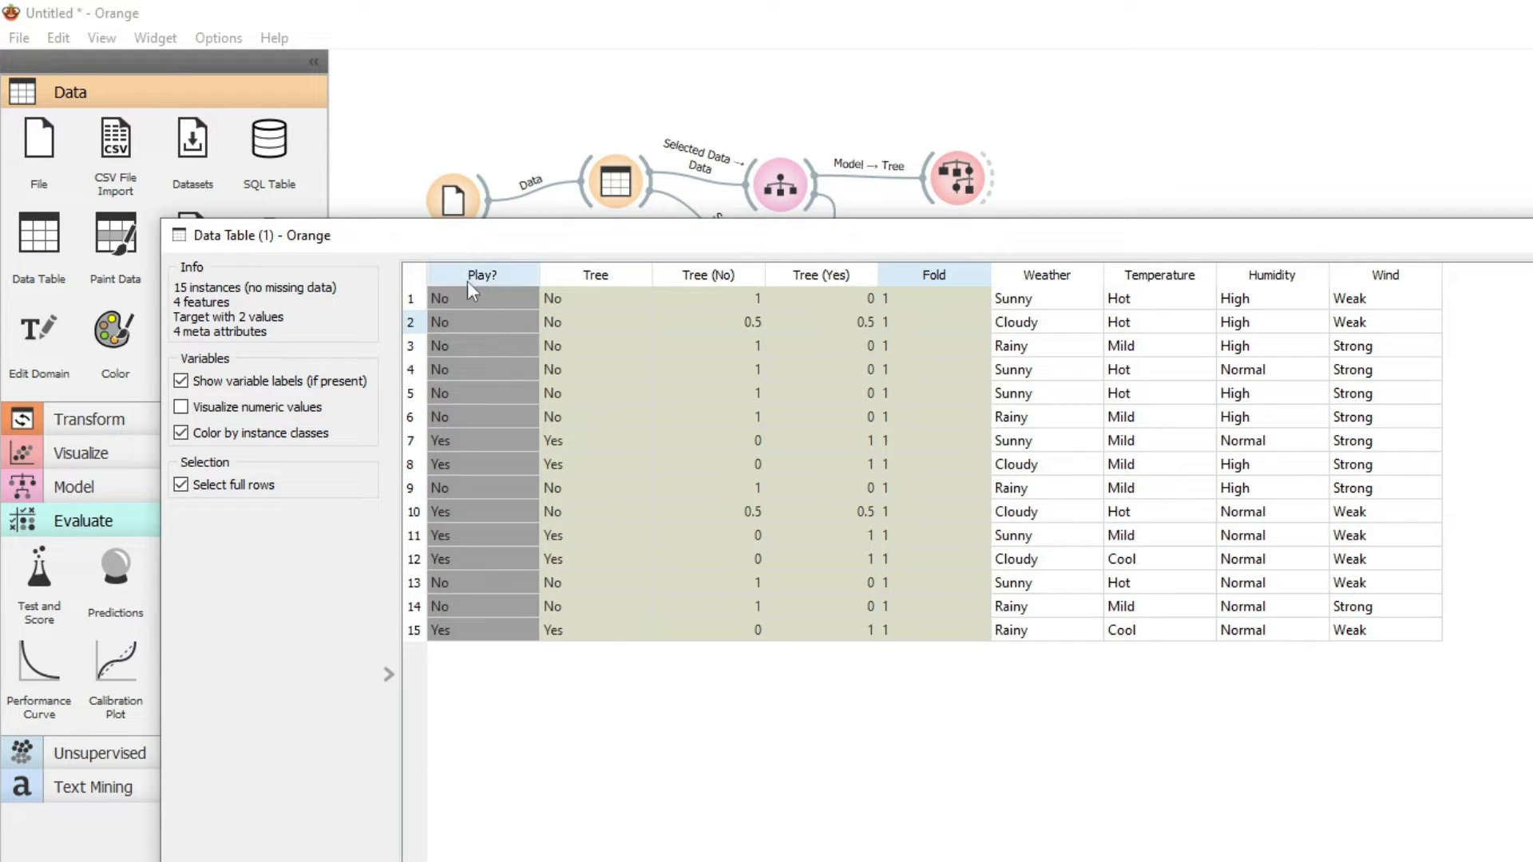
pyautogui.click(620, 275)
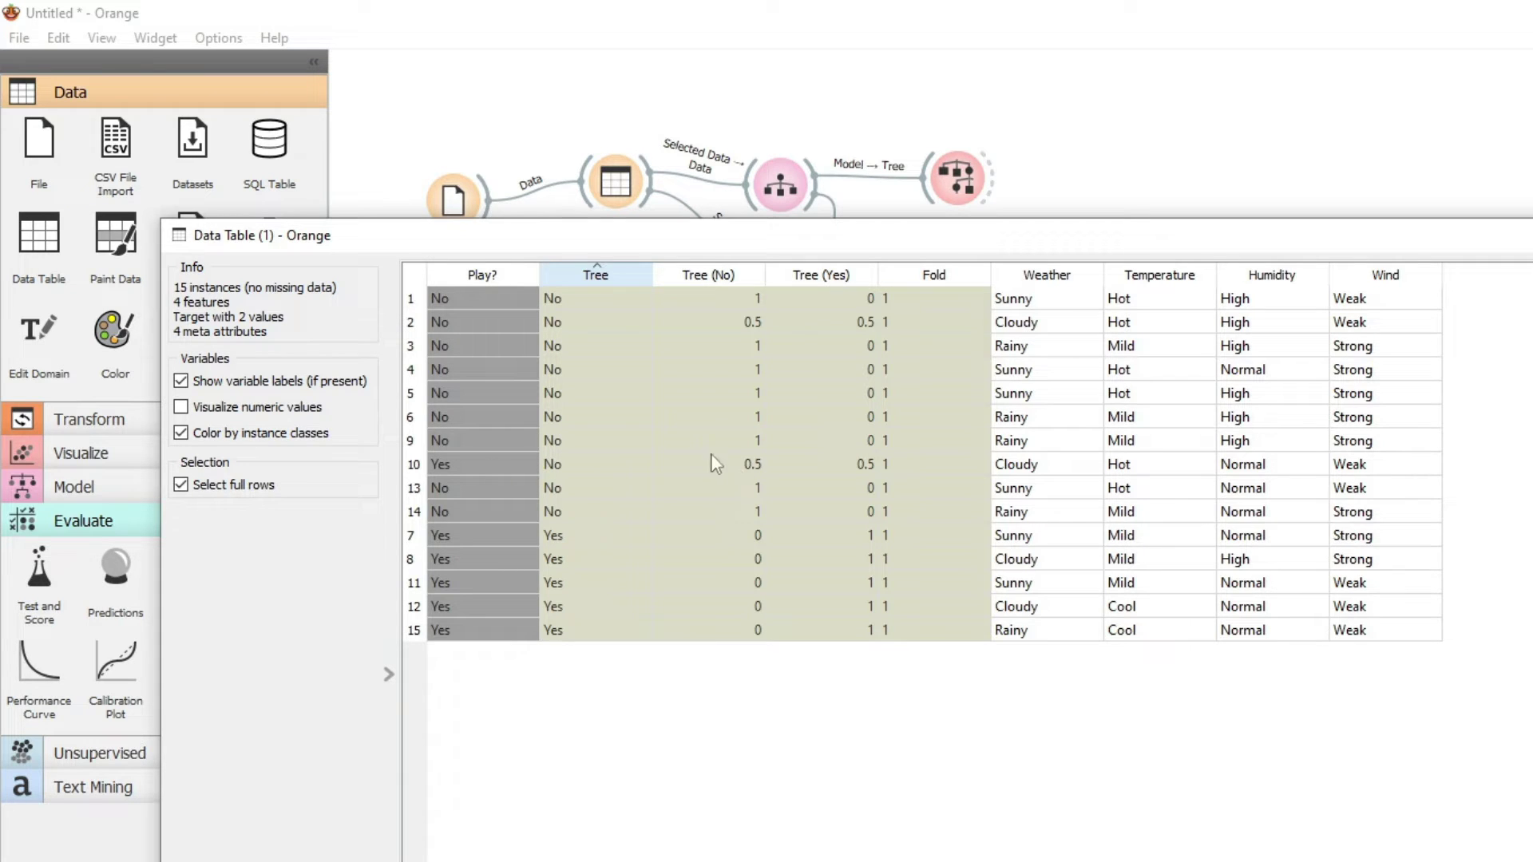
pyautogui.press('Escape')
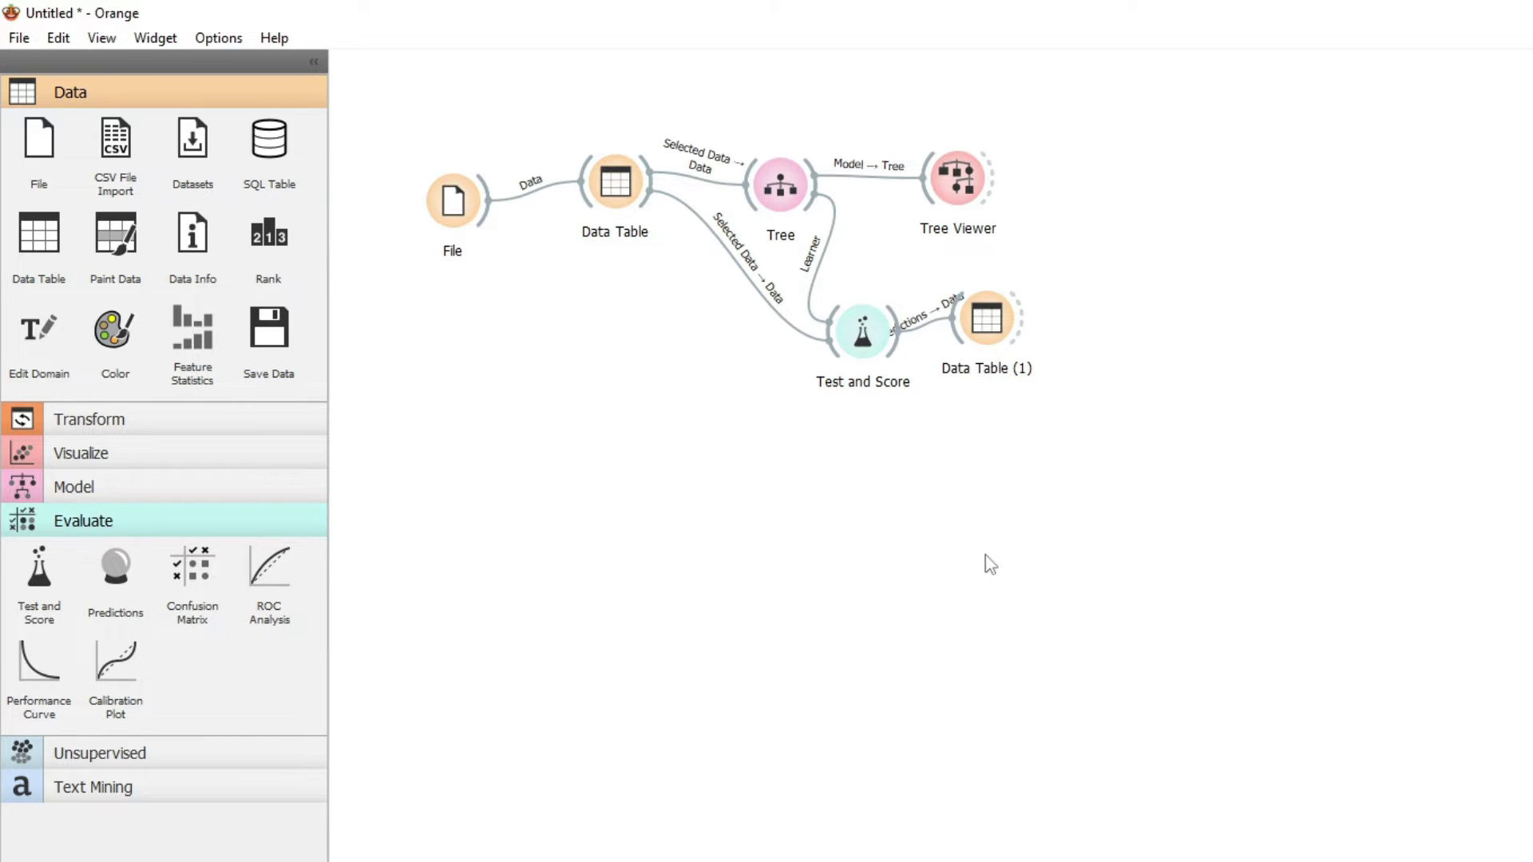
# Add a Confusion Matrix fed by Test and Score and view Tree counts 9, 0, 1, 5.
pyautogui.rightClick(974, 483)
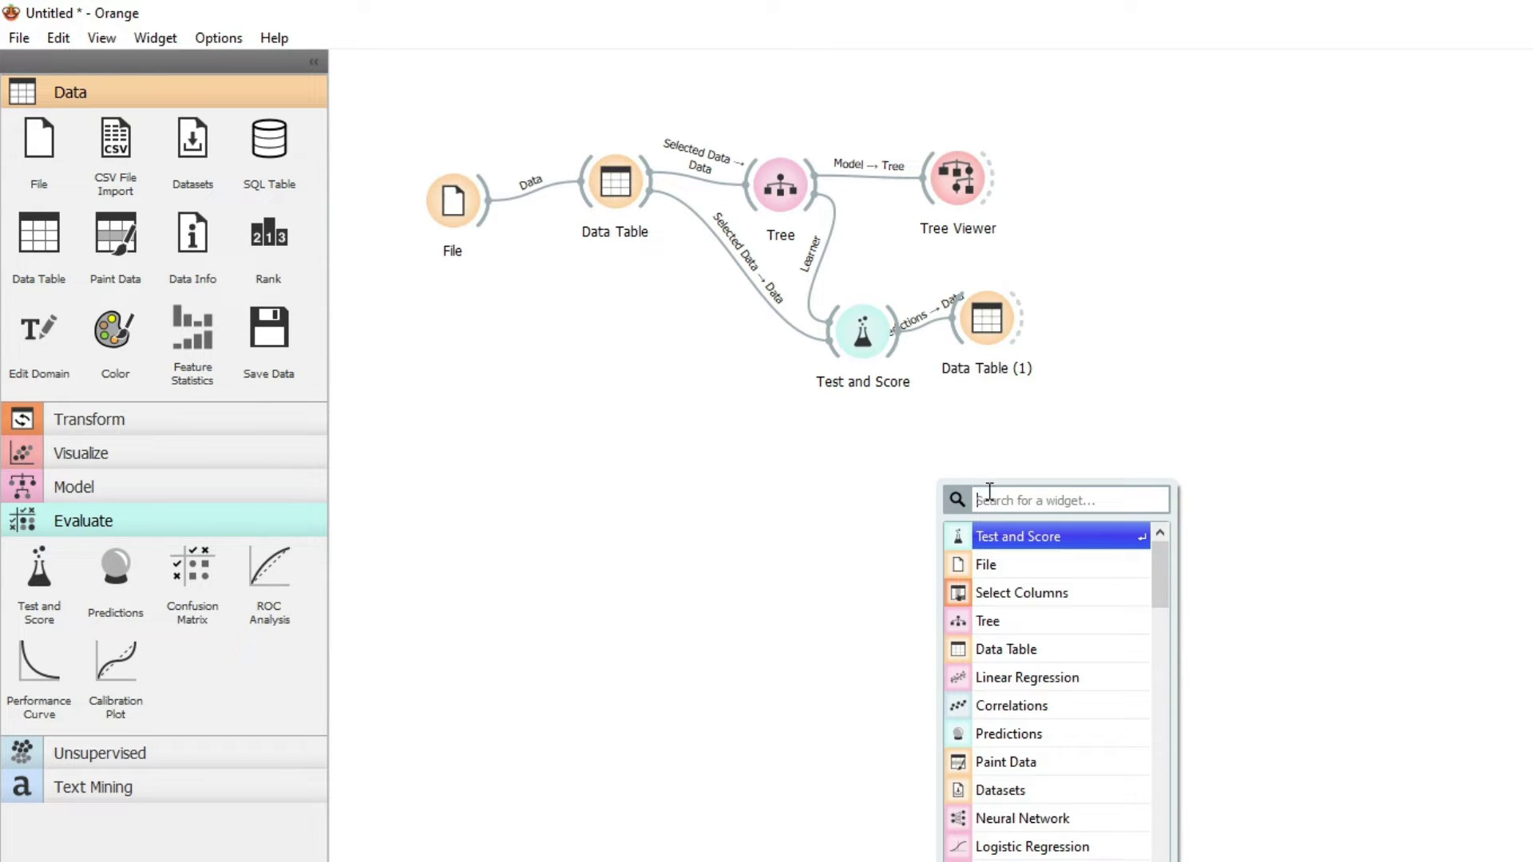
pyautogui.write('con')
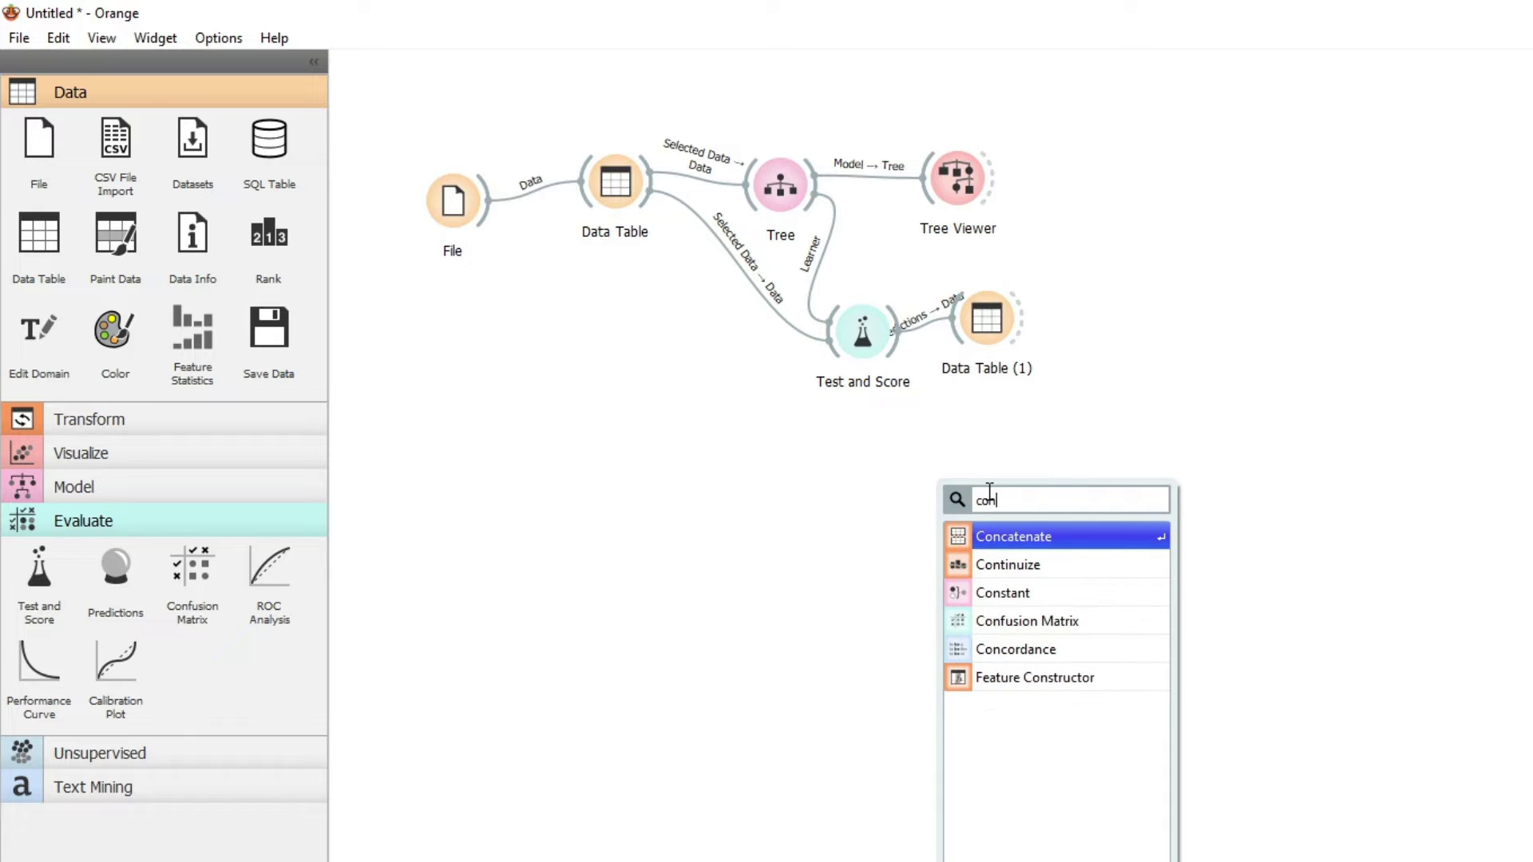
pyautogui.click(1028, 619)
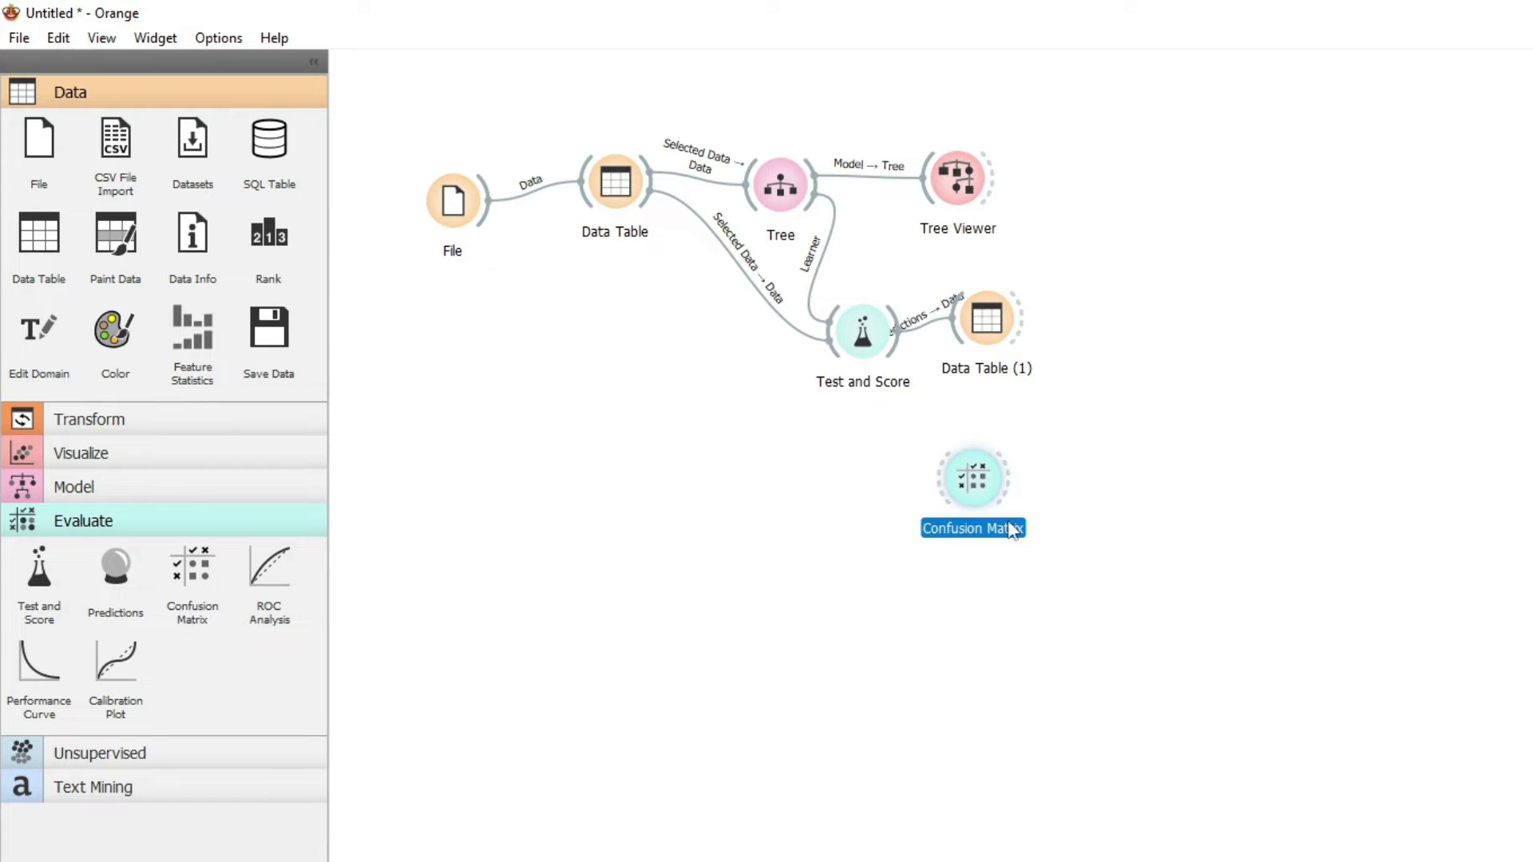
pyautogui.moveTo(950, 455); pyautogui.dragTo(960, 430)
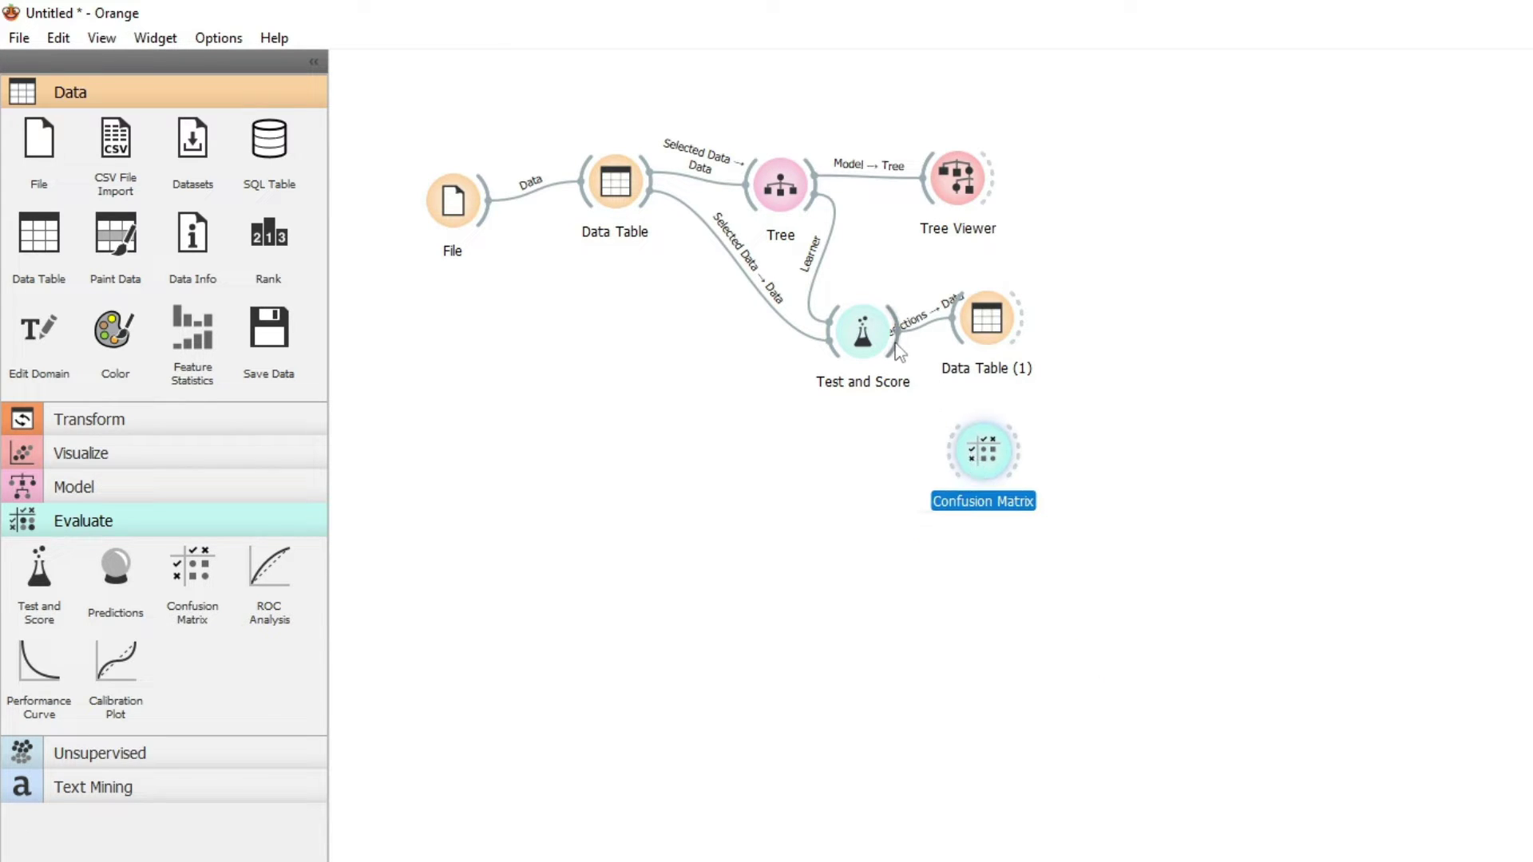
pyautogui.moveTo(894, 331); pyautogui.dragTo(981, 449)
pyautogui.doubleClick(983, 451)
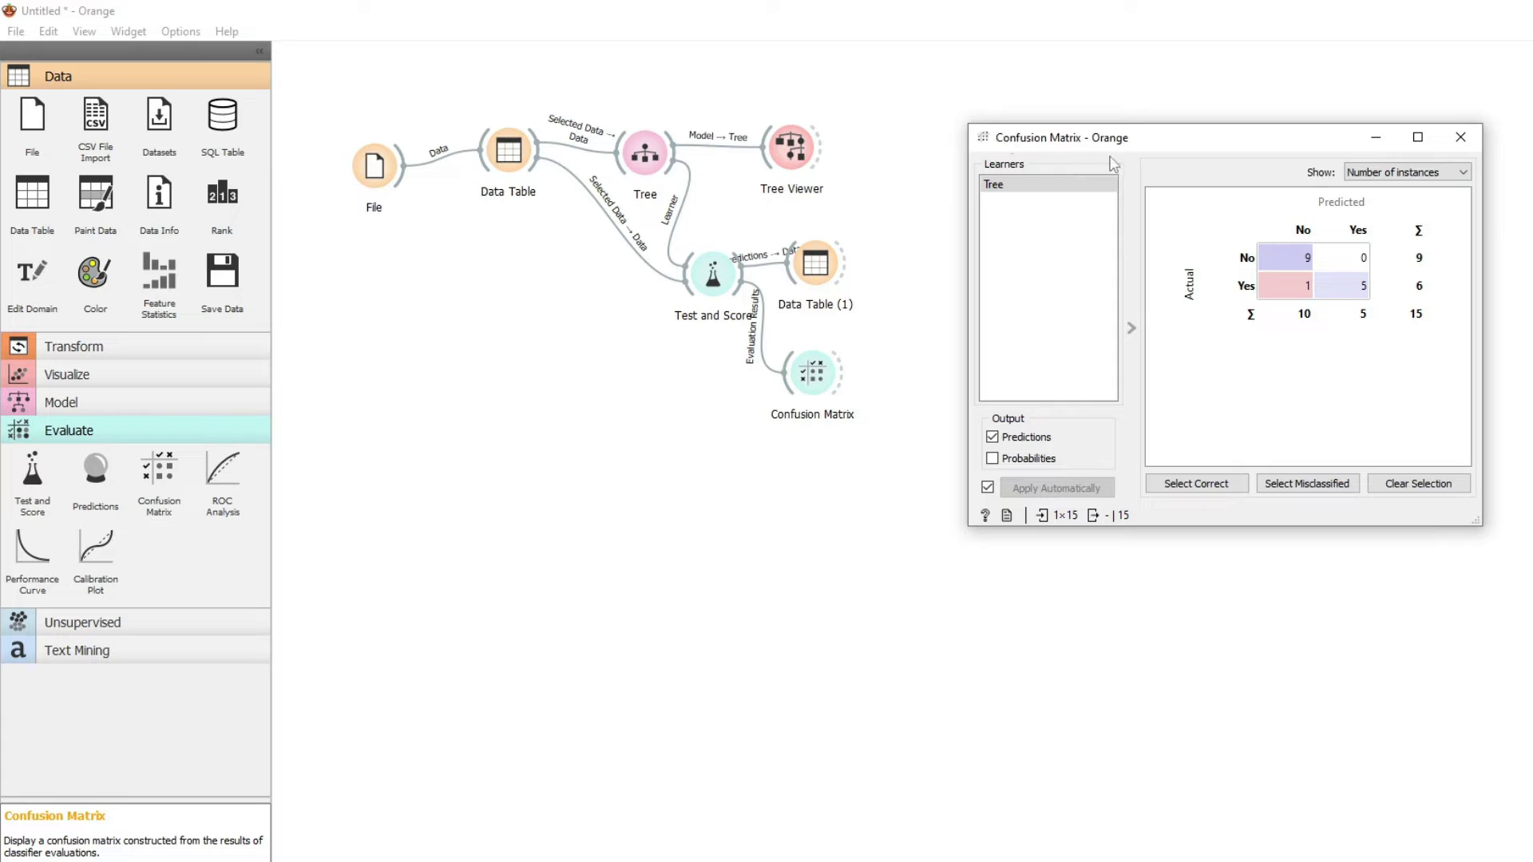
# Close the Confusion Matrix, then review and close Test and Score's Tree scores (AUC 0.991, CA 0.933).
pyautogui.click(1461, 136)
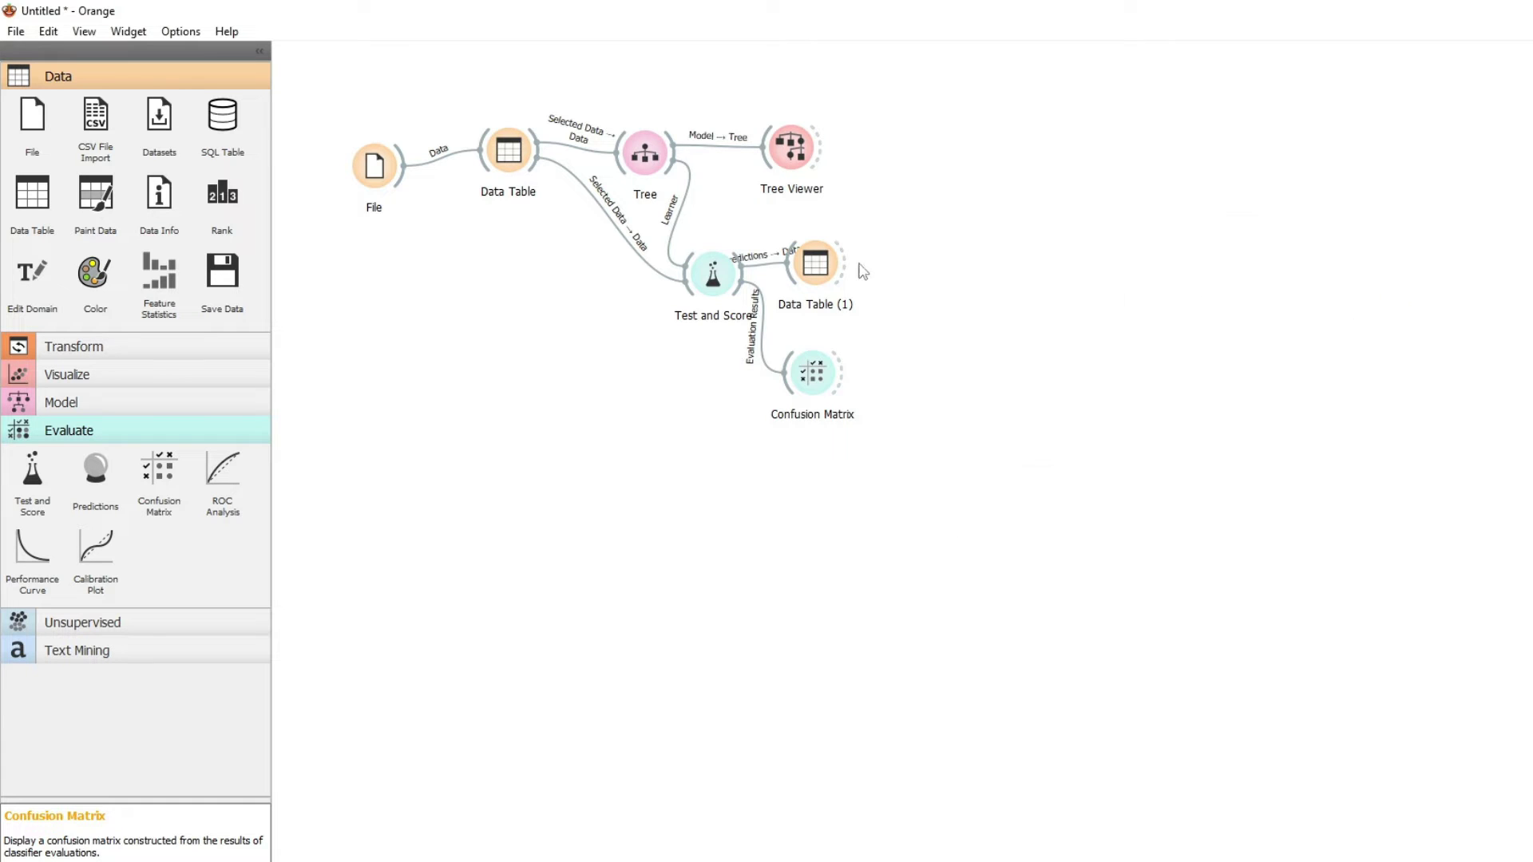
pyautogui.doubleClick(713, 276)
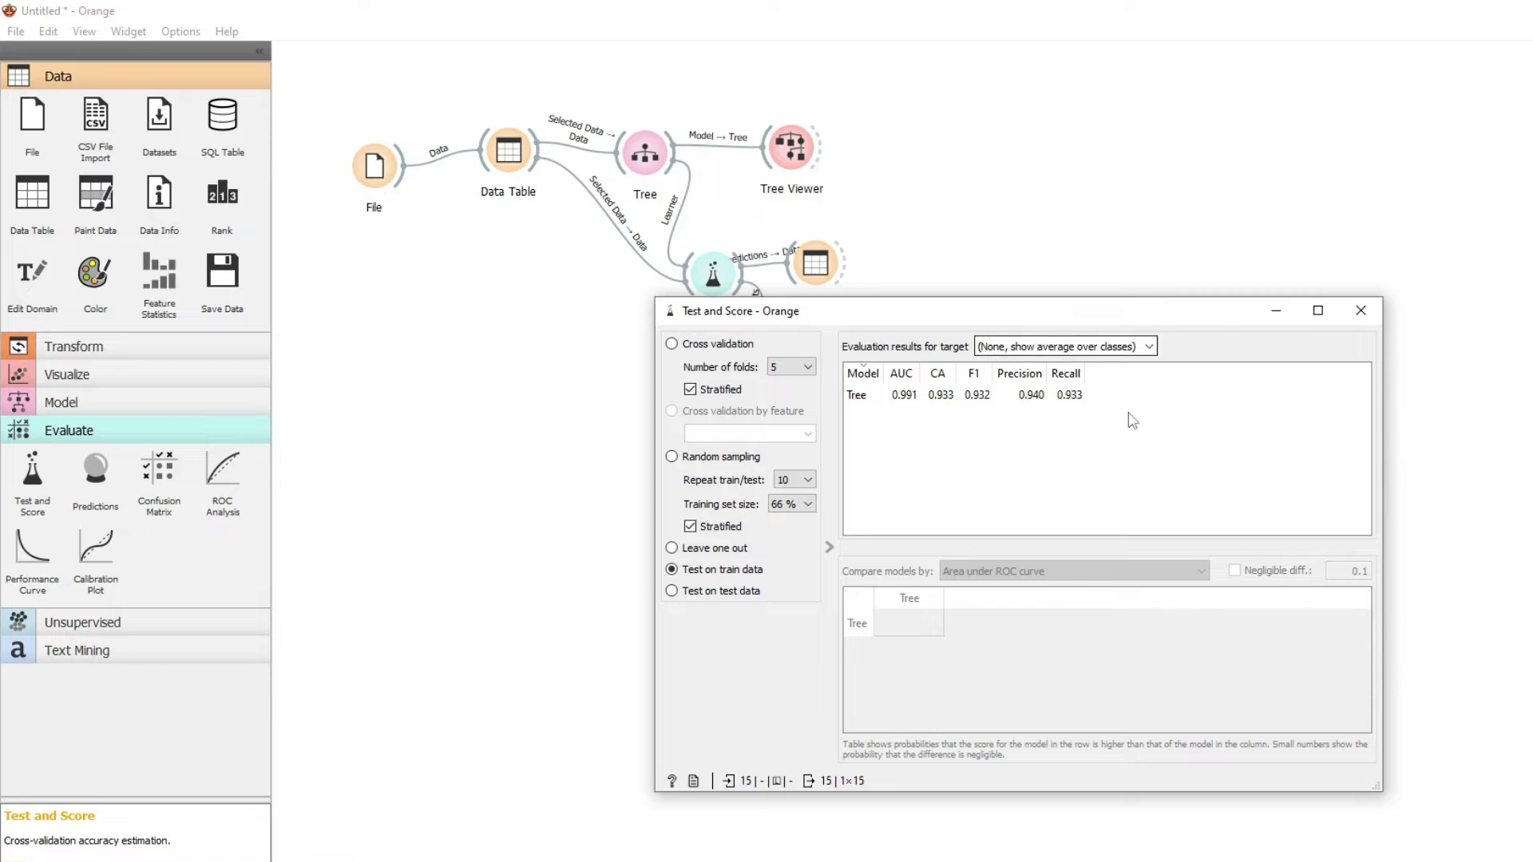
pyautogui.click(1359, 314)
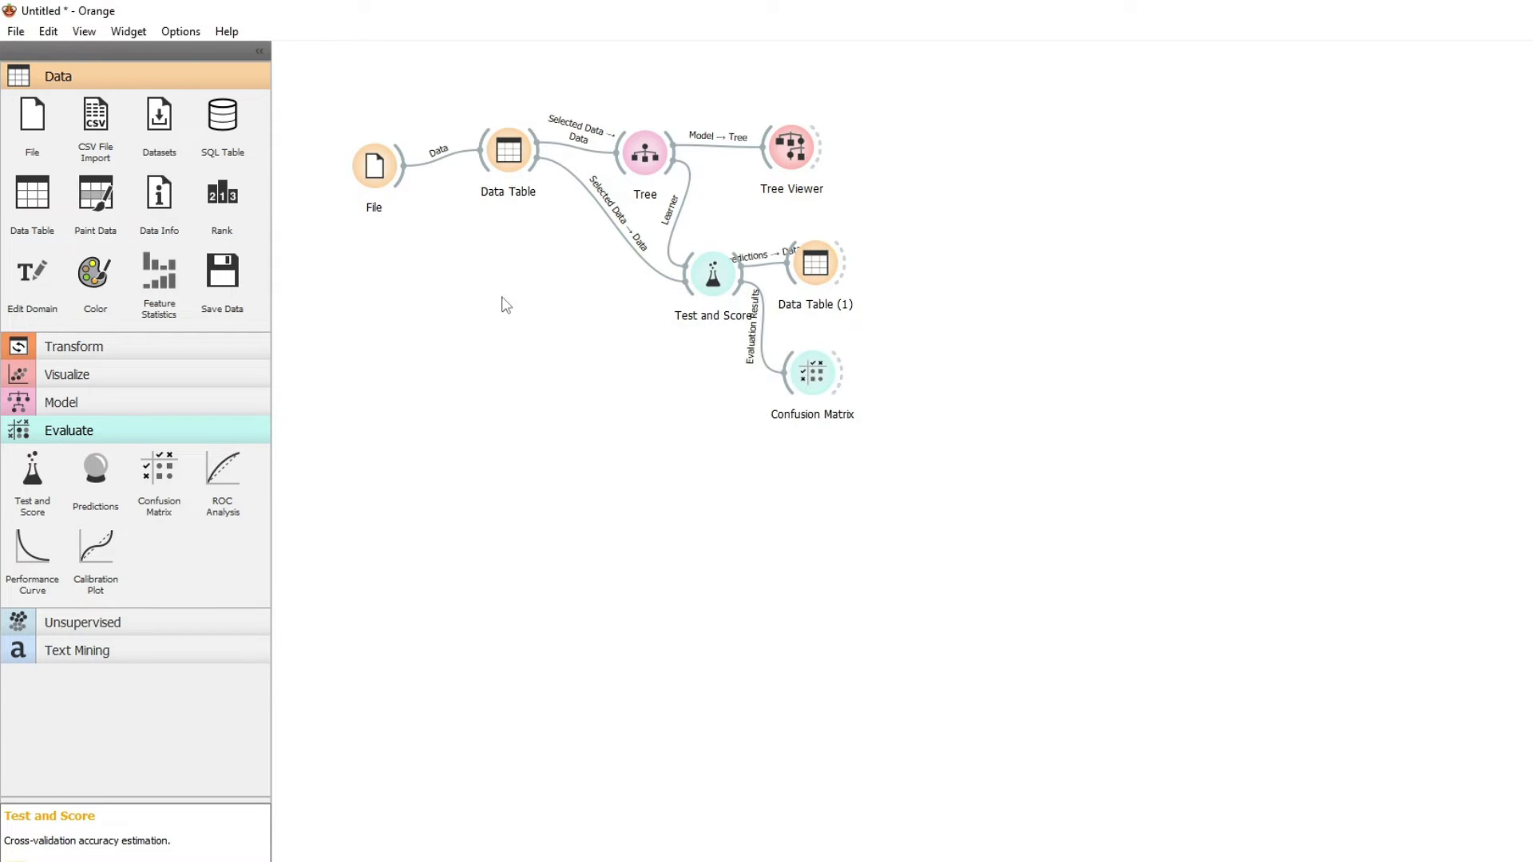
# Start a new workflow and place a Datasets widget on the empty canvas.
pyautogui.doubleClick(508, 152)
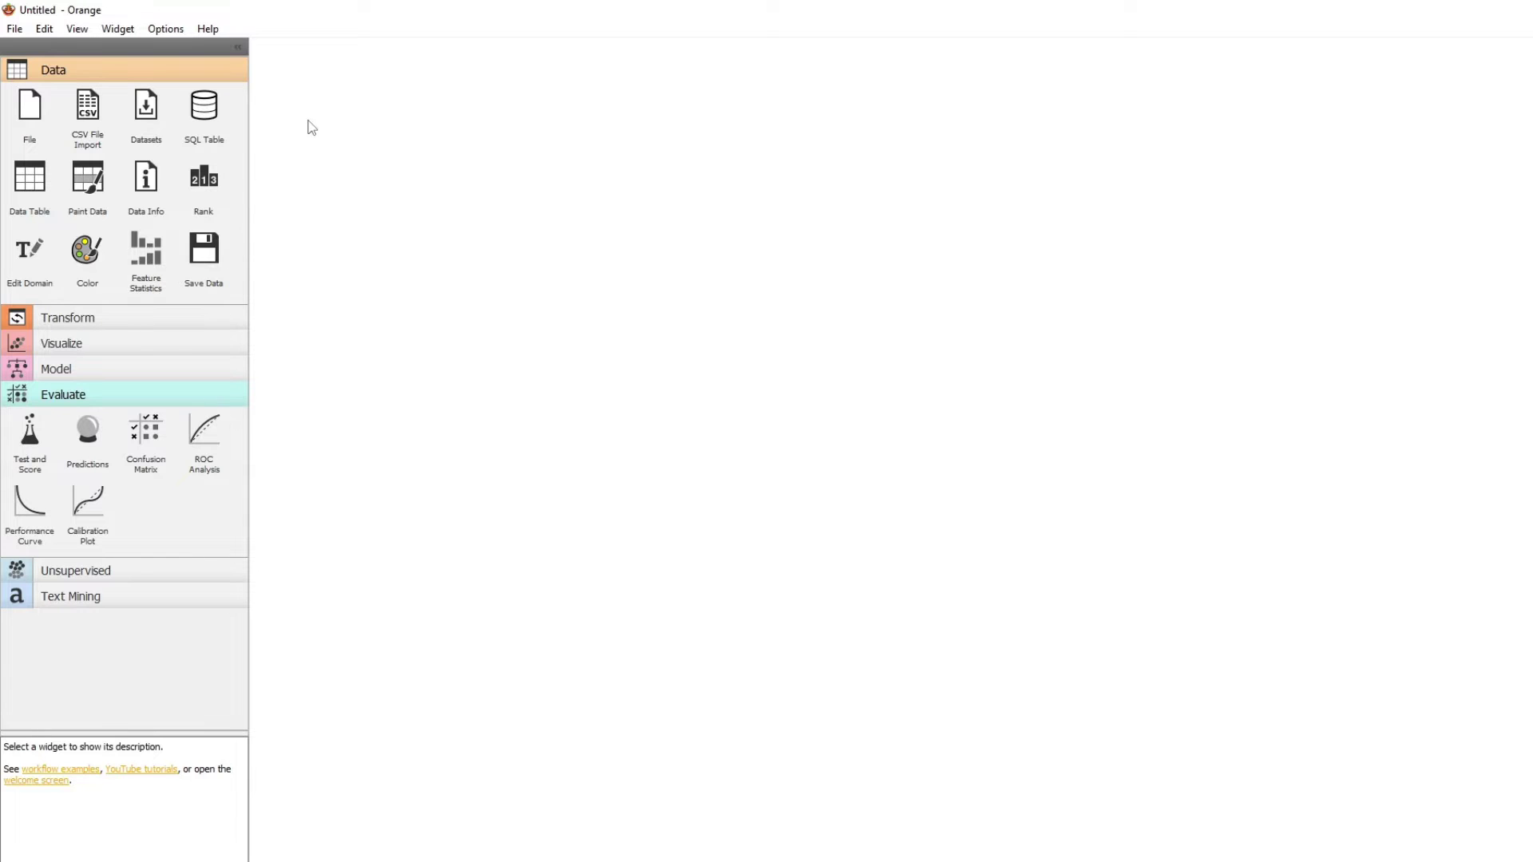
pyautogui.moveTo(146, 108); pyautogui.dragTo(314, 141)
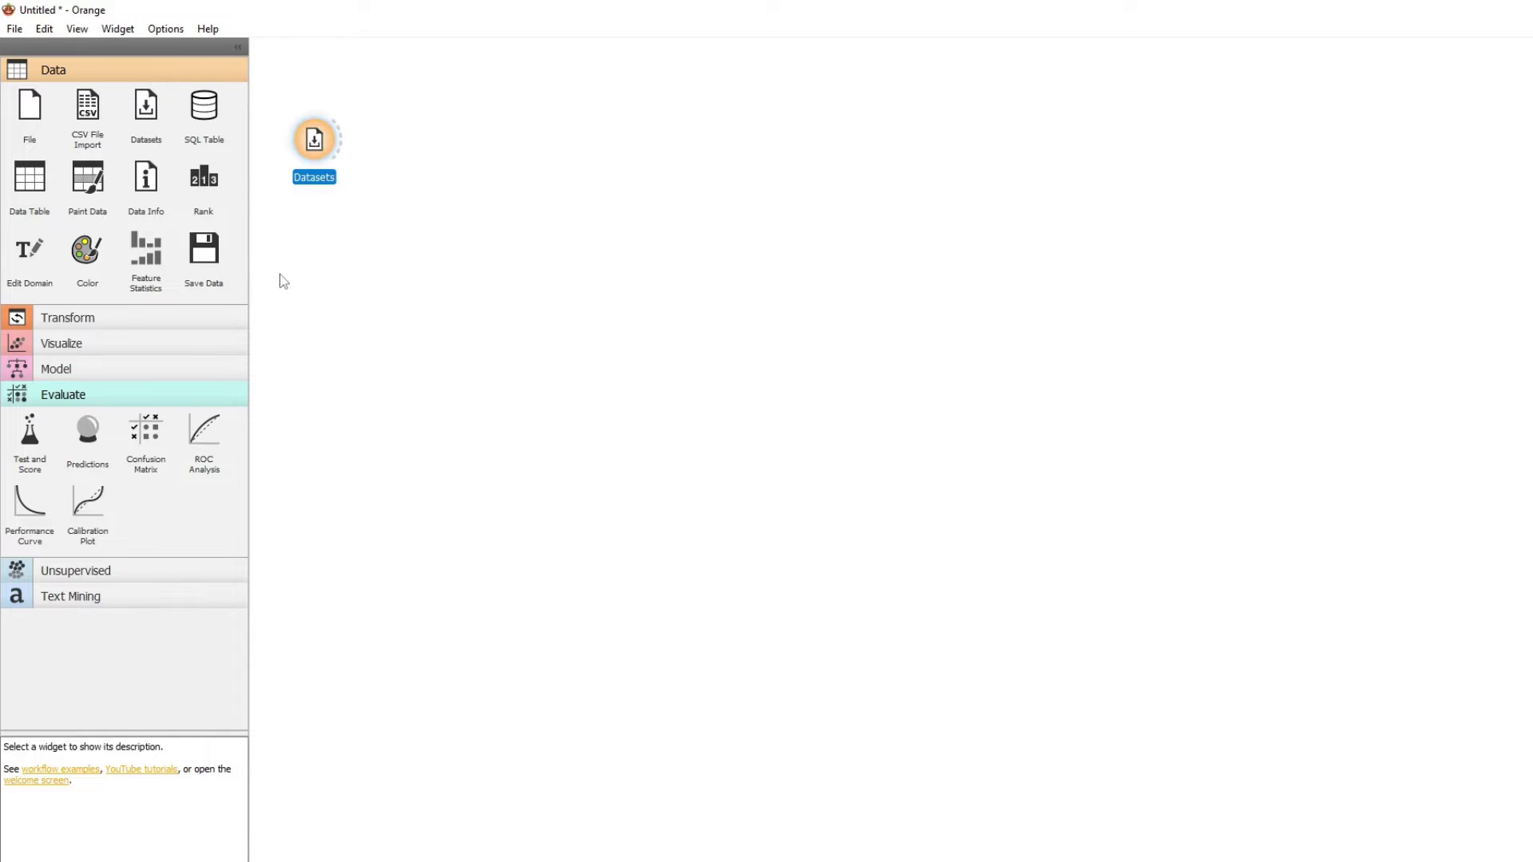
# Load the Titanic dataset and view its 2201 rows in a linked Data Table.
pyautogui.doubleClick(313, 147)
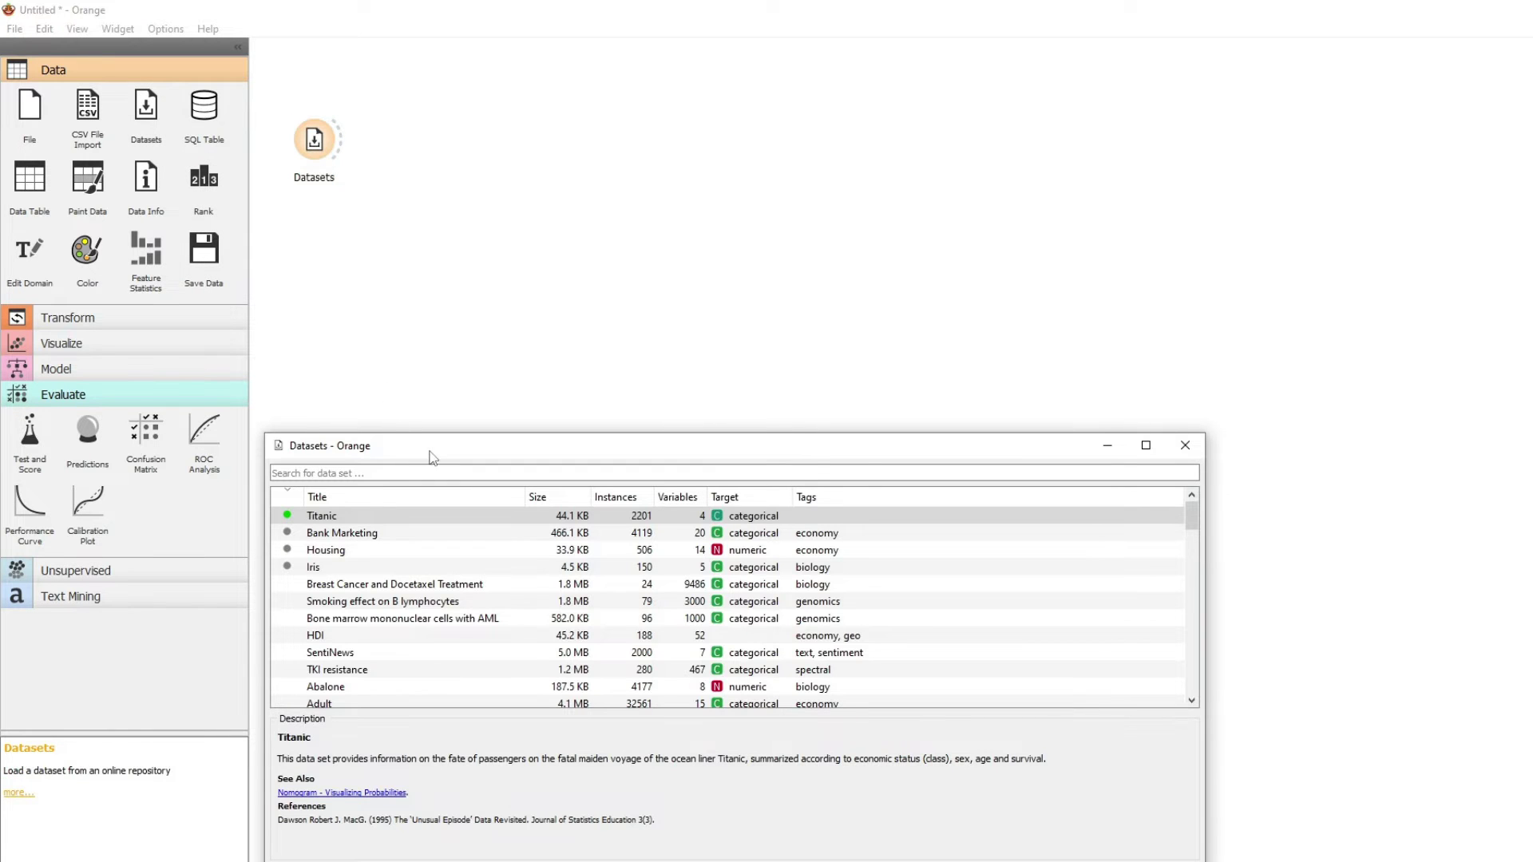
pyautogui.moveTo(432, 457); pyautogui.dragTo(484, 309)
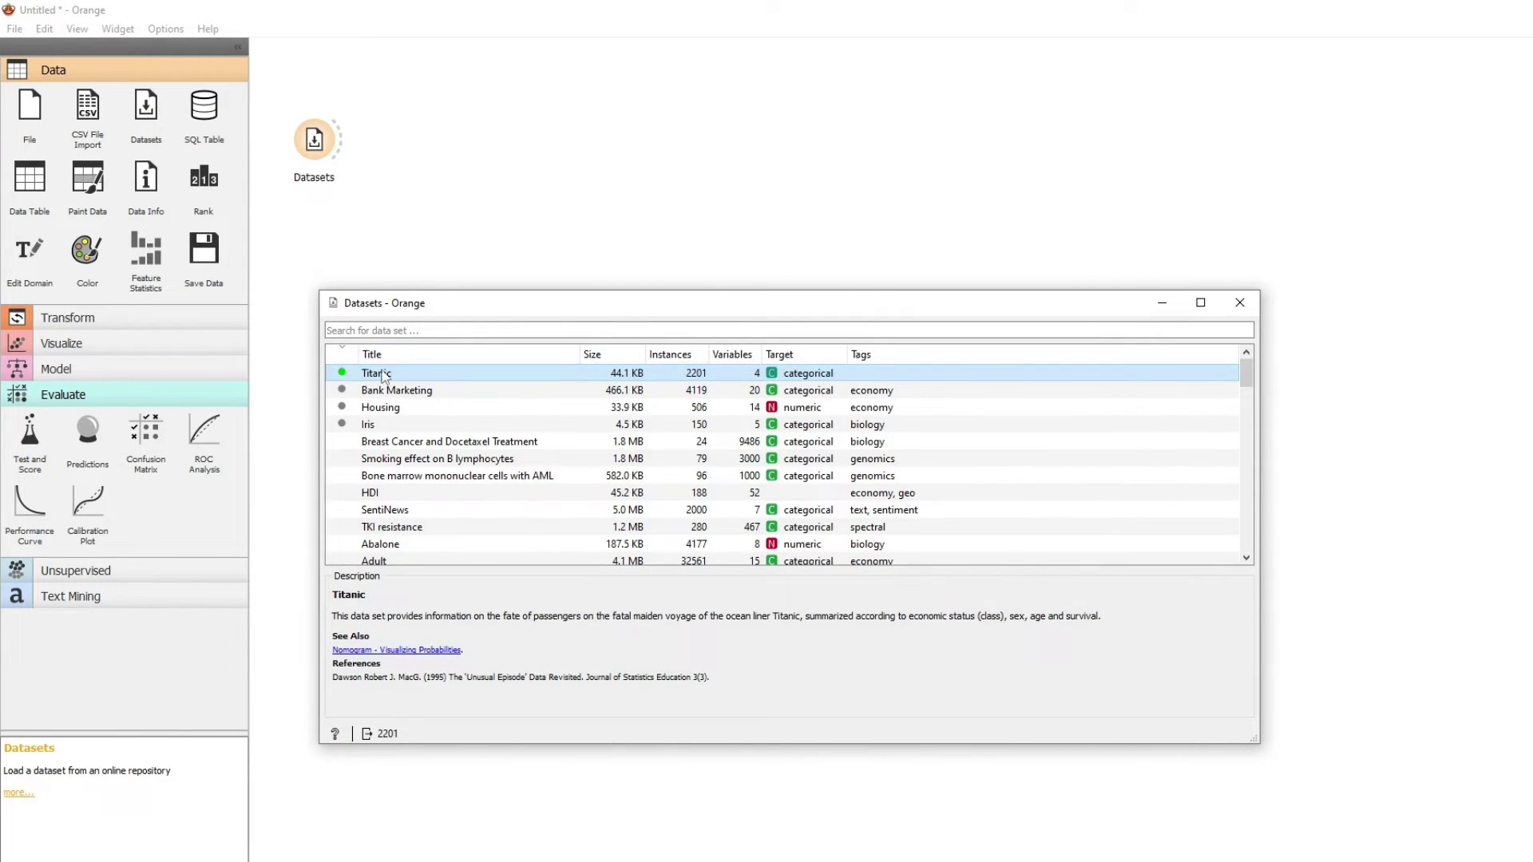
pyautogui.click(1240, 303)
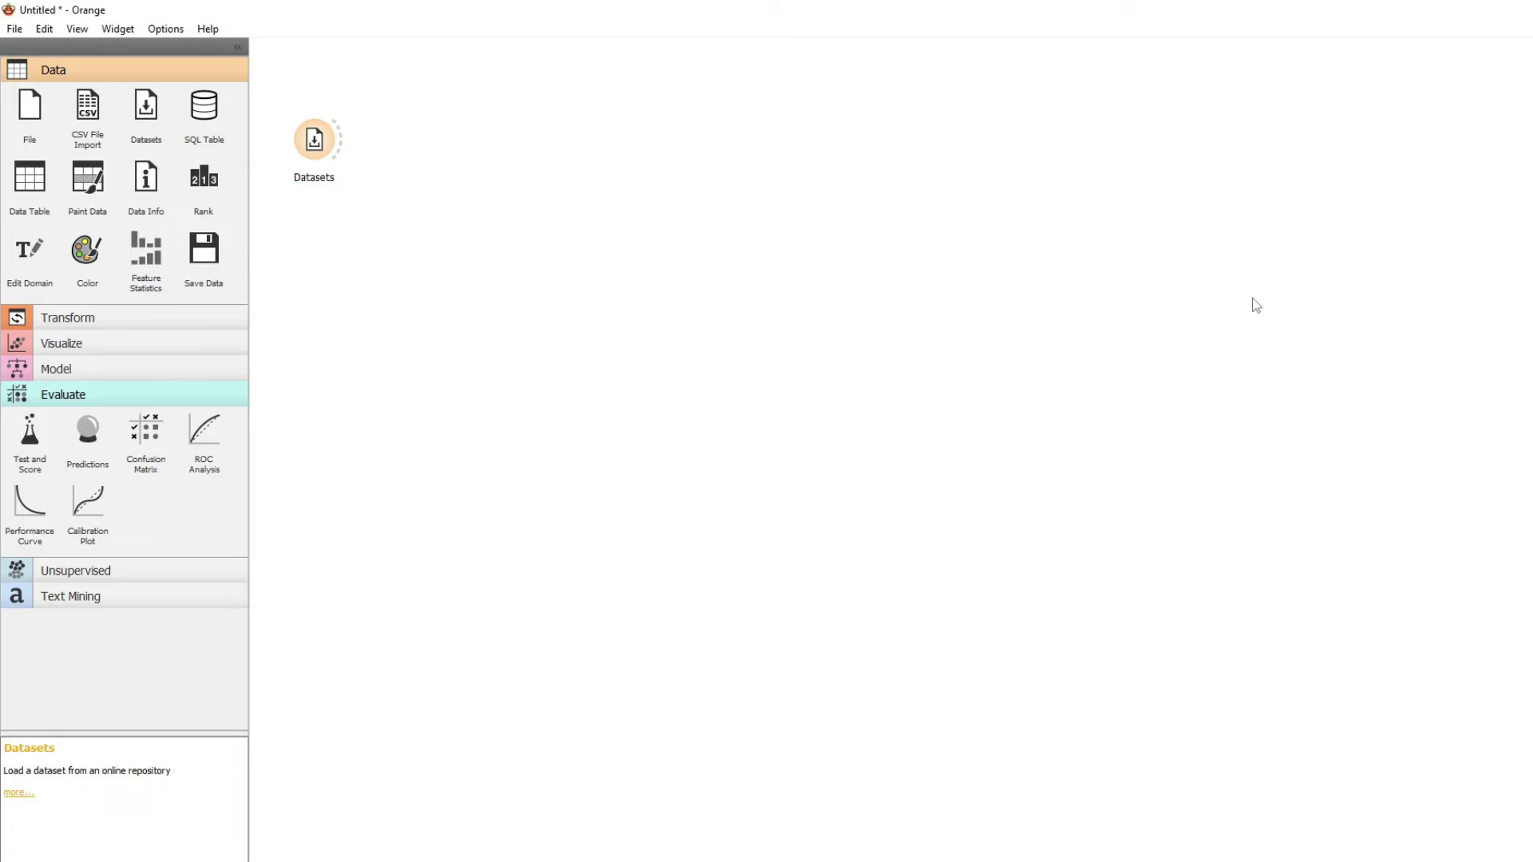
pyautogui.moveTo(30, 180); pyautogui.dragTo(415, 132)
pyautogui.doubleClick(431, 130)
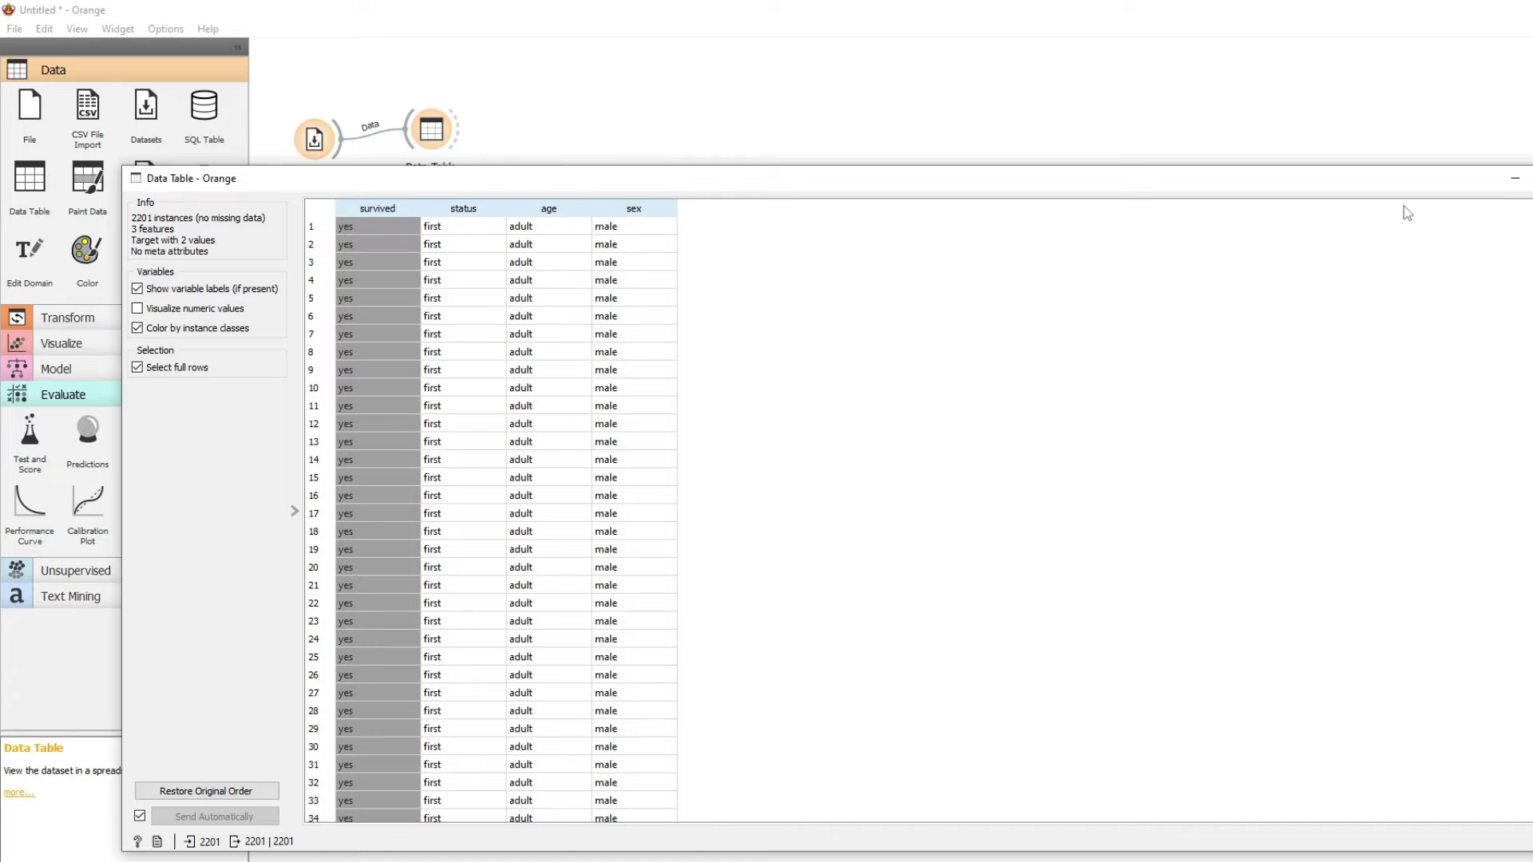
# Close the data table and add a Tree learner connected after the Data Table.
pyautogui.click(1028, 88)
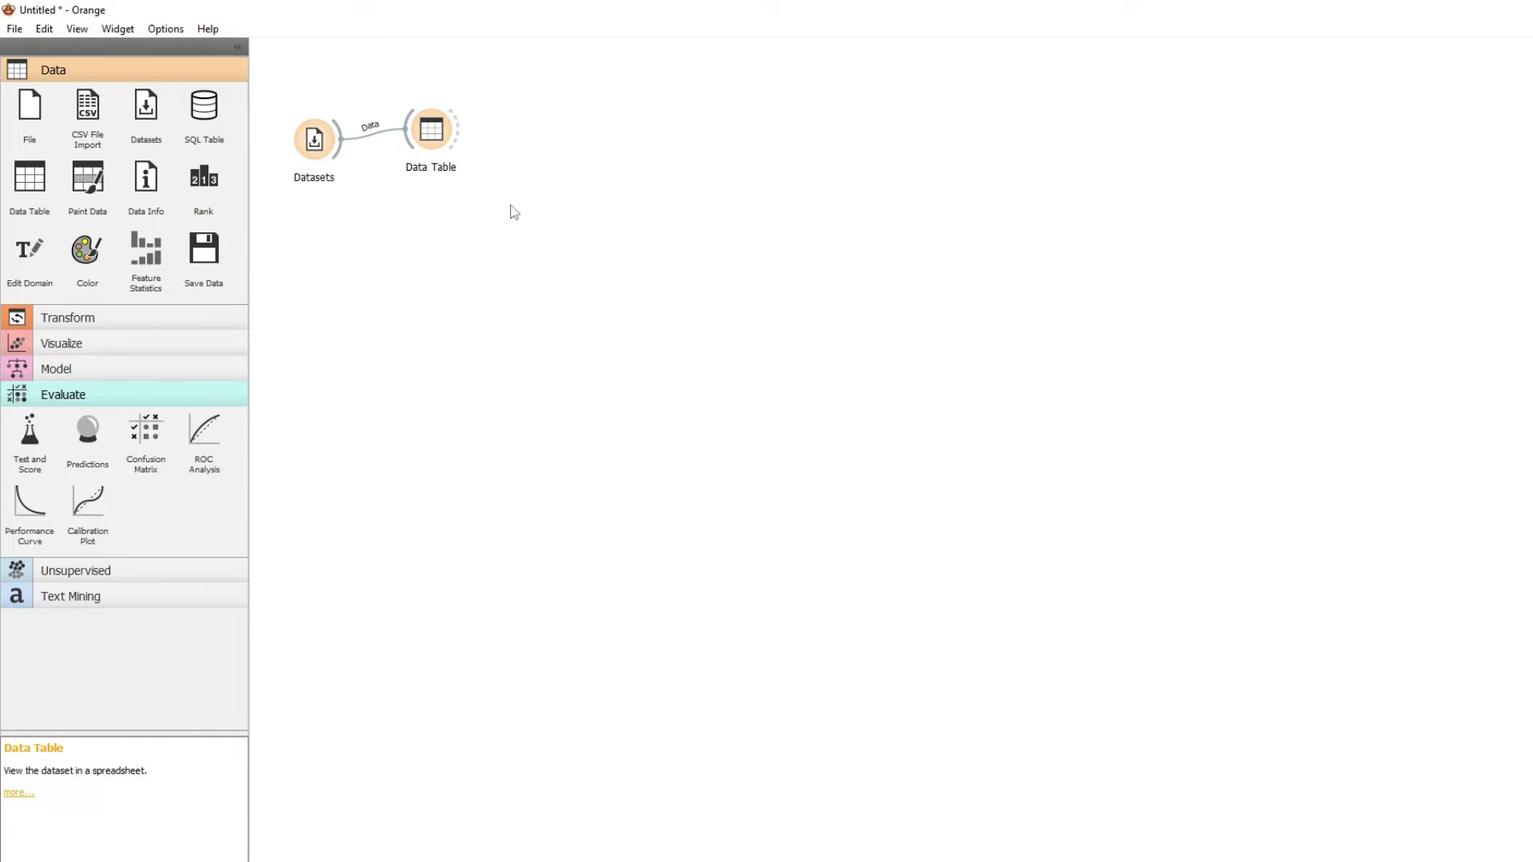
pyautogui.rightClick(519, 107)
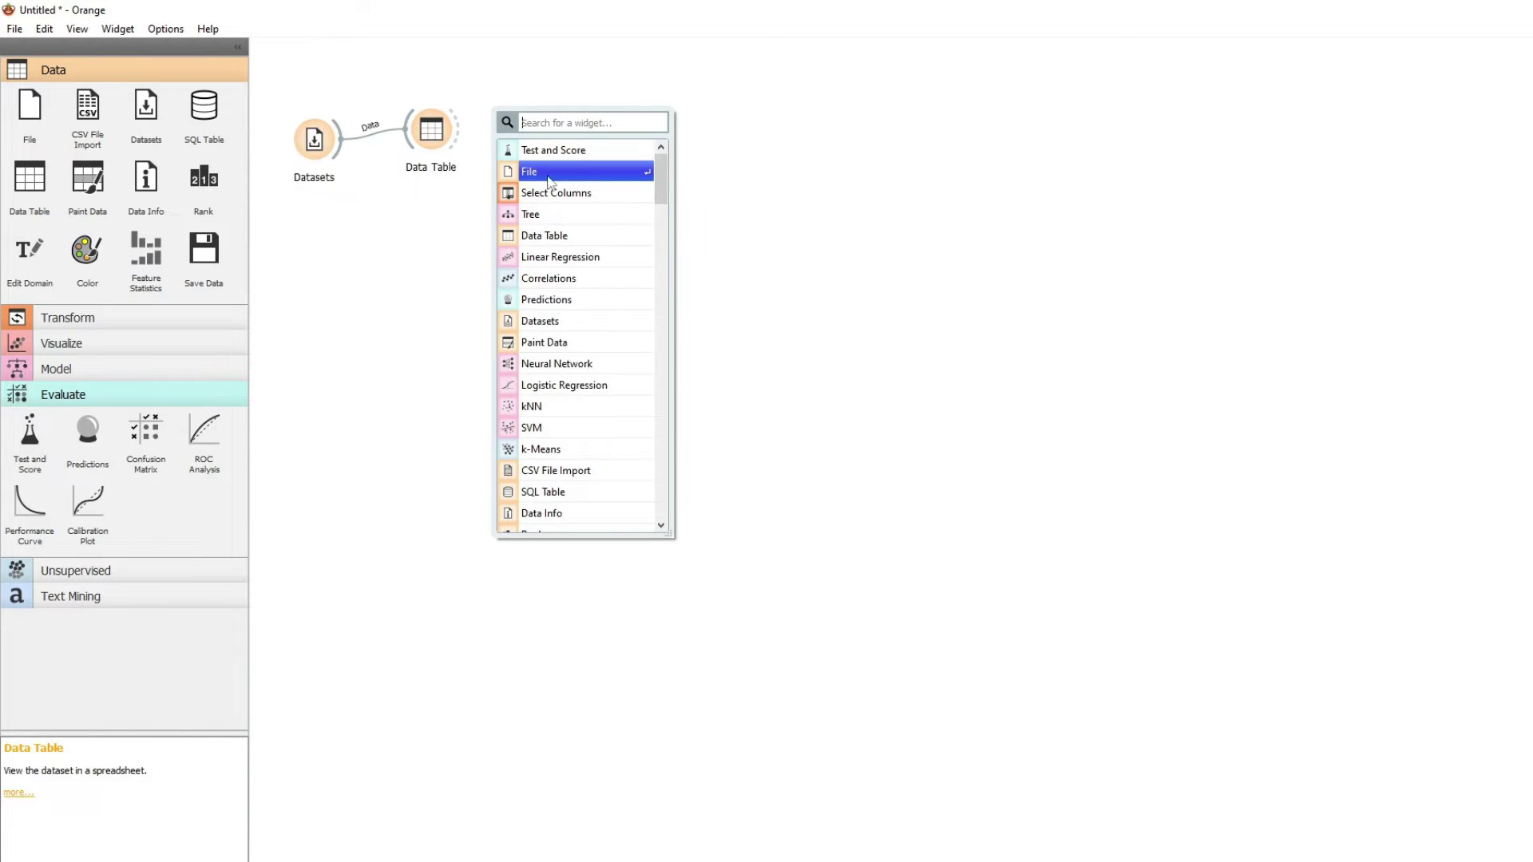
pyautogui.click(546, 212)
pyautogui.moveTo(520, 118)
pyautogui.mouseDown()
pyautogui.moveTo(534, 154)
pyautogui.moveTo(510, 140)
pyautogui.moveTo(534, 142)
pyautogui.mouseUp()
# Add a Tree Viewer fed by the Tree showing the 23-node, 12-leaf Titanic tree.
pyautogui.rightClick(679, 137)
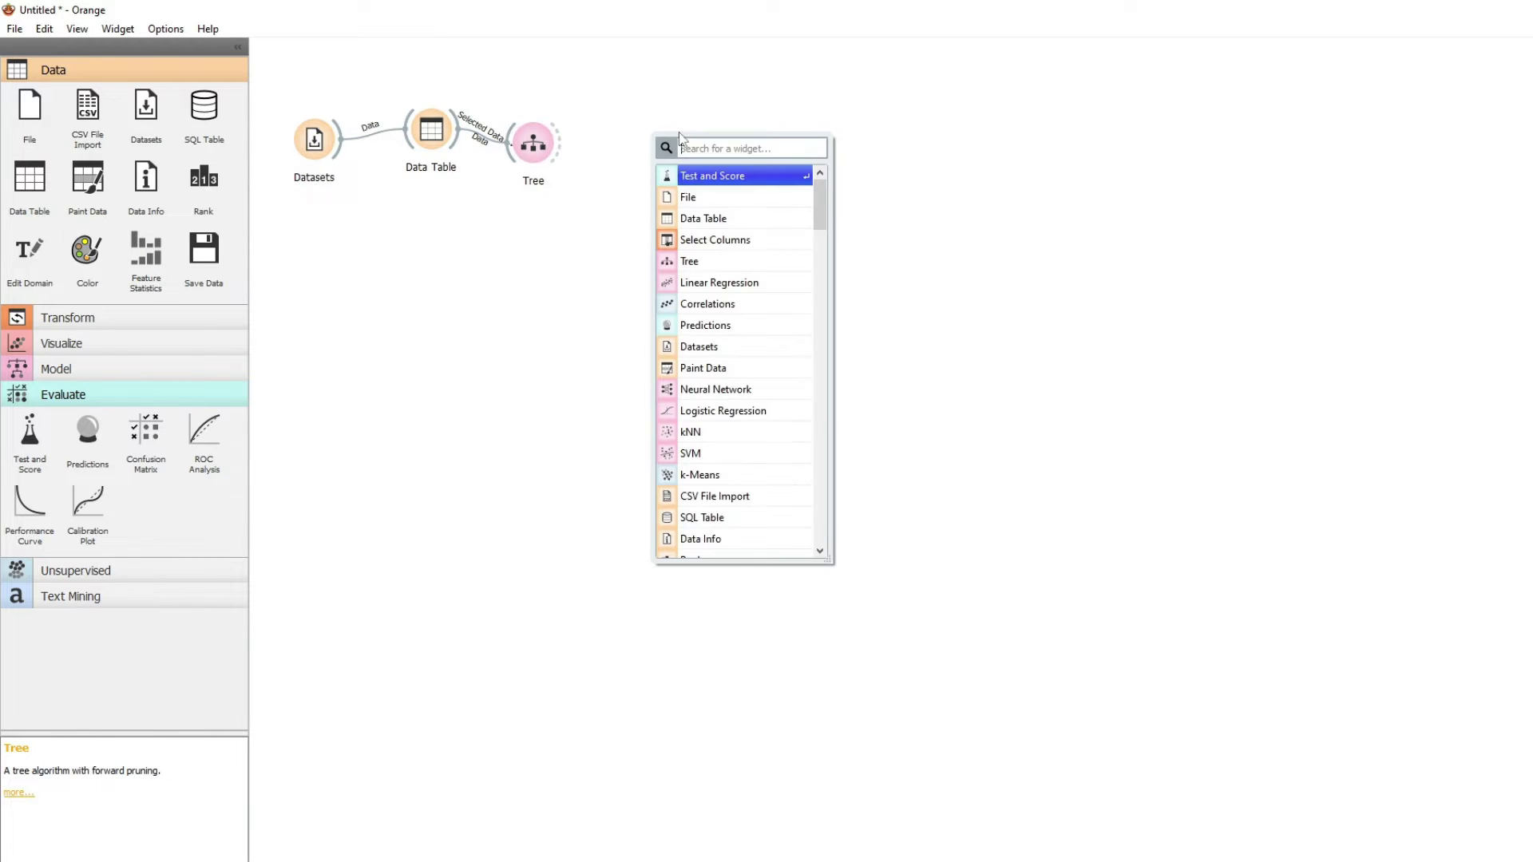
pyautogui.write('tree')
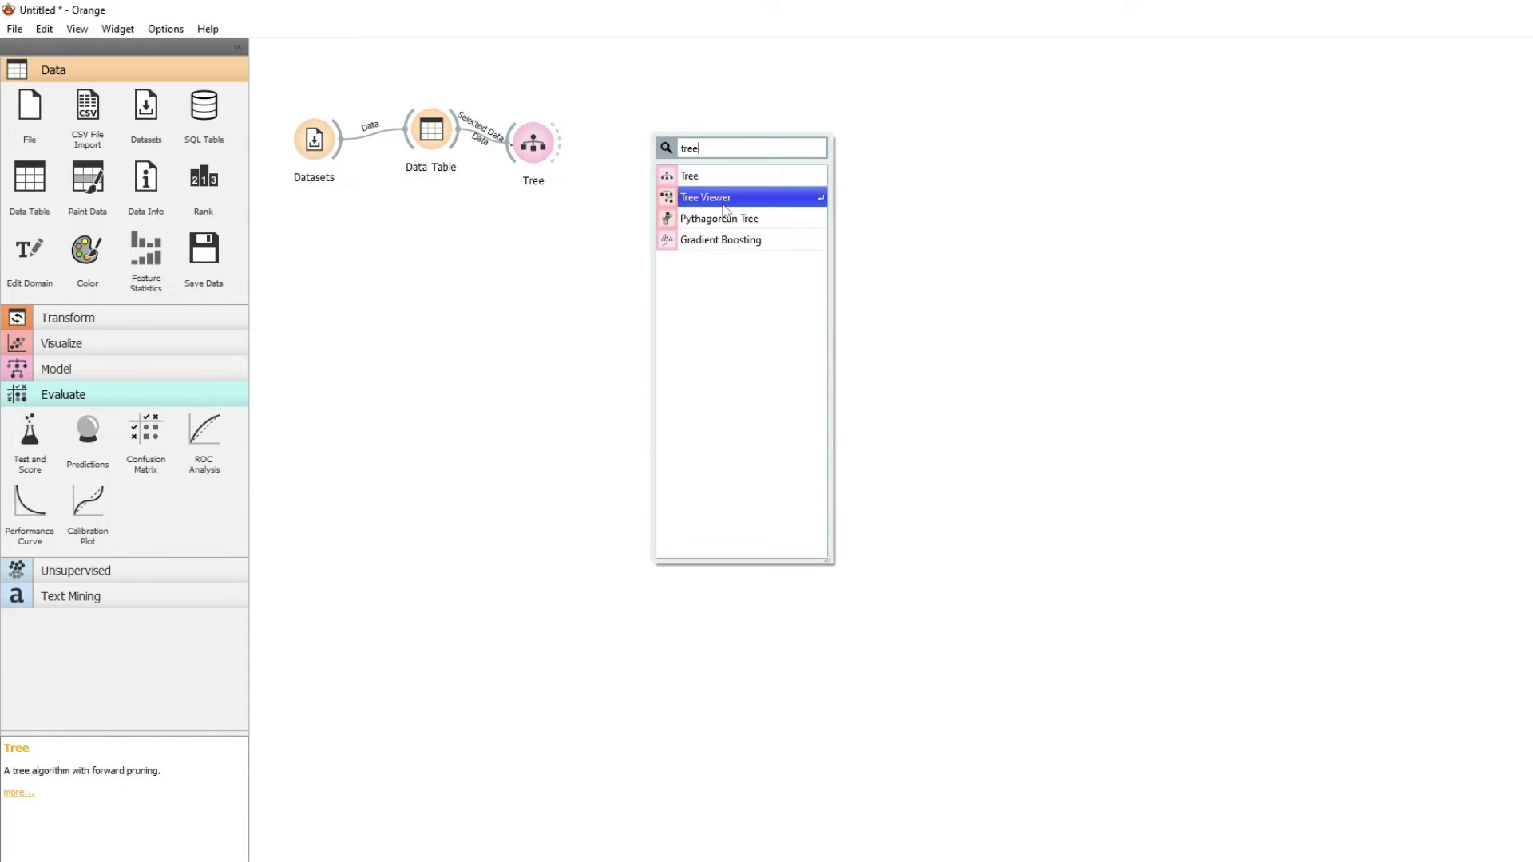
pyautogui.click(724, 209)
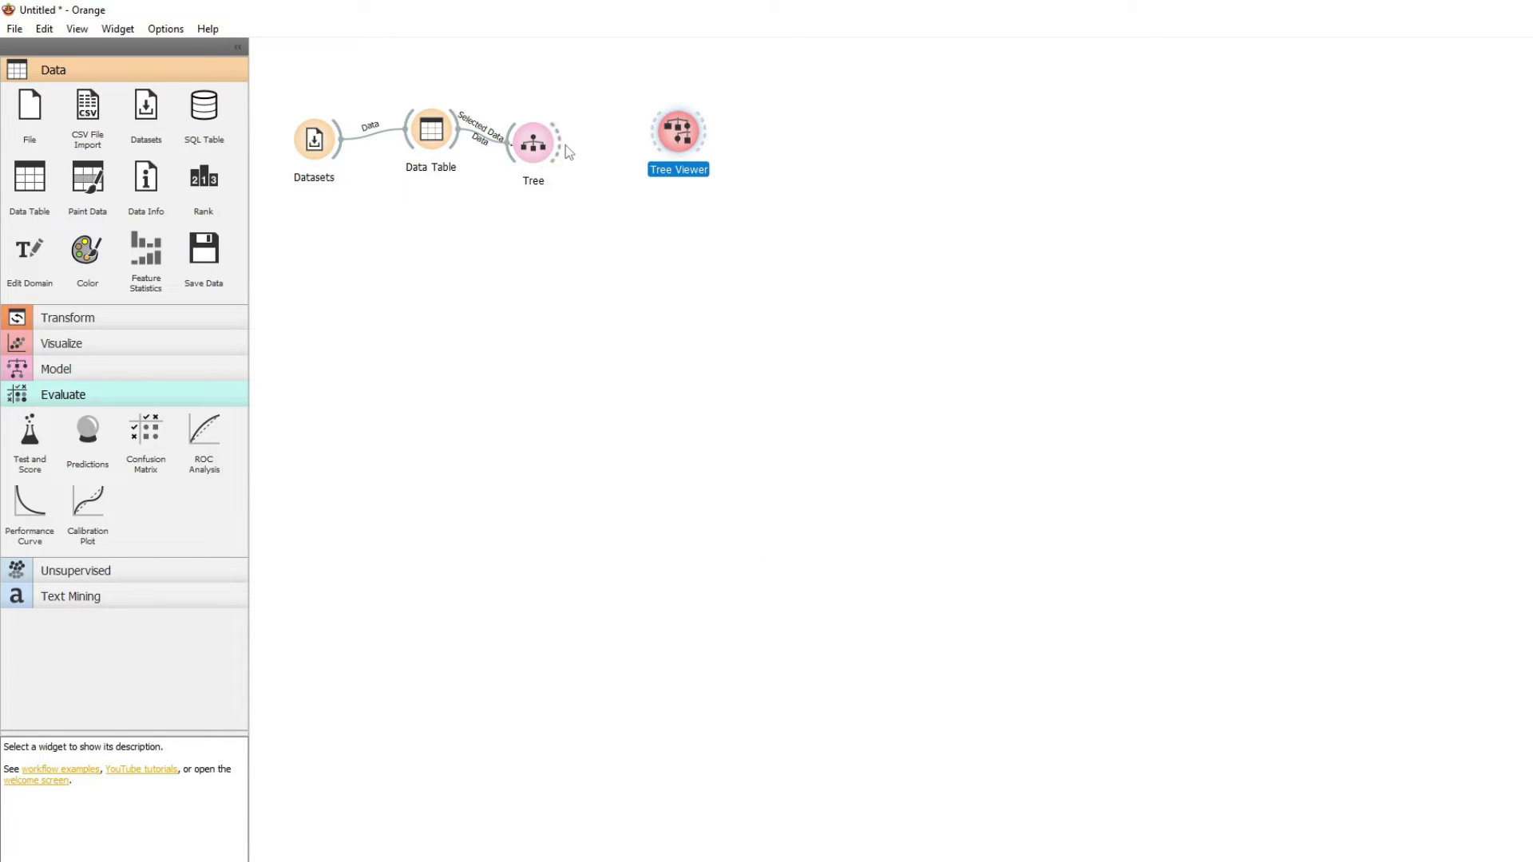
pyautogui.moveTo(562, 149); pyautogui.dragTo(679, 132)
pyautogui.doubleClick(682, 129)
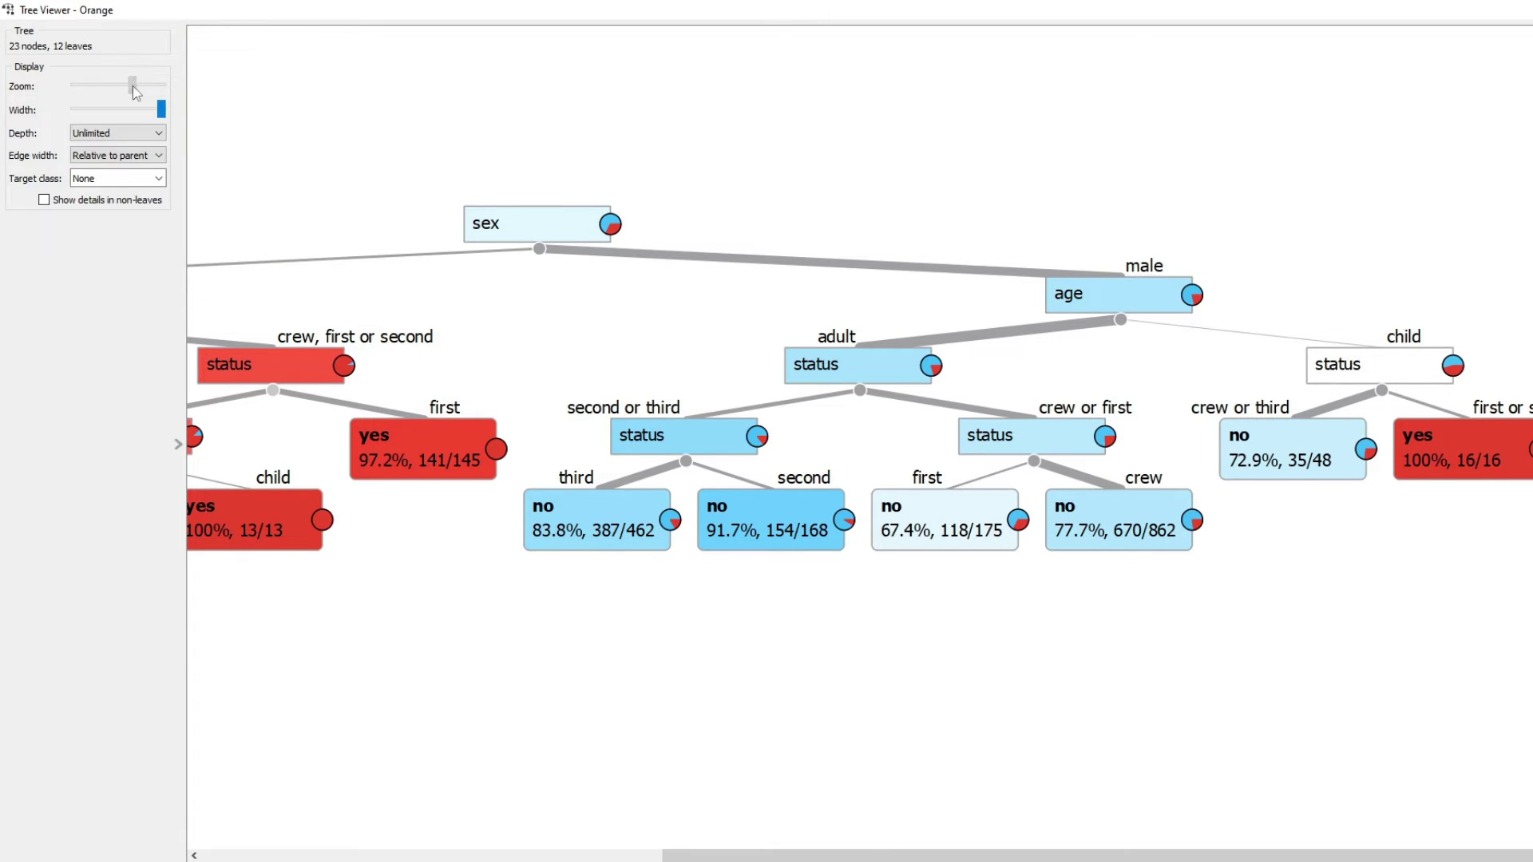
# Zoom out the Tree Viewer to study the whole Titanic tree, then close it.
pyautogui.moveTo(133, 84)
pyautogui.mouseDown()
pyautogui.moveTo(92, 85)
pyautogui.moveTo(143, 111)
pyautogui.moveTo(90, 119)
pyautogui.moveTo(103, 88)
pyautogui.moveTo(122, 91)
pyautogui.moveTo(109, 81)
pyautogui.mouseUp()
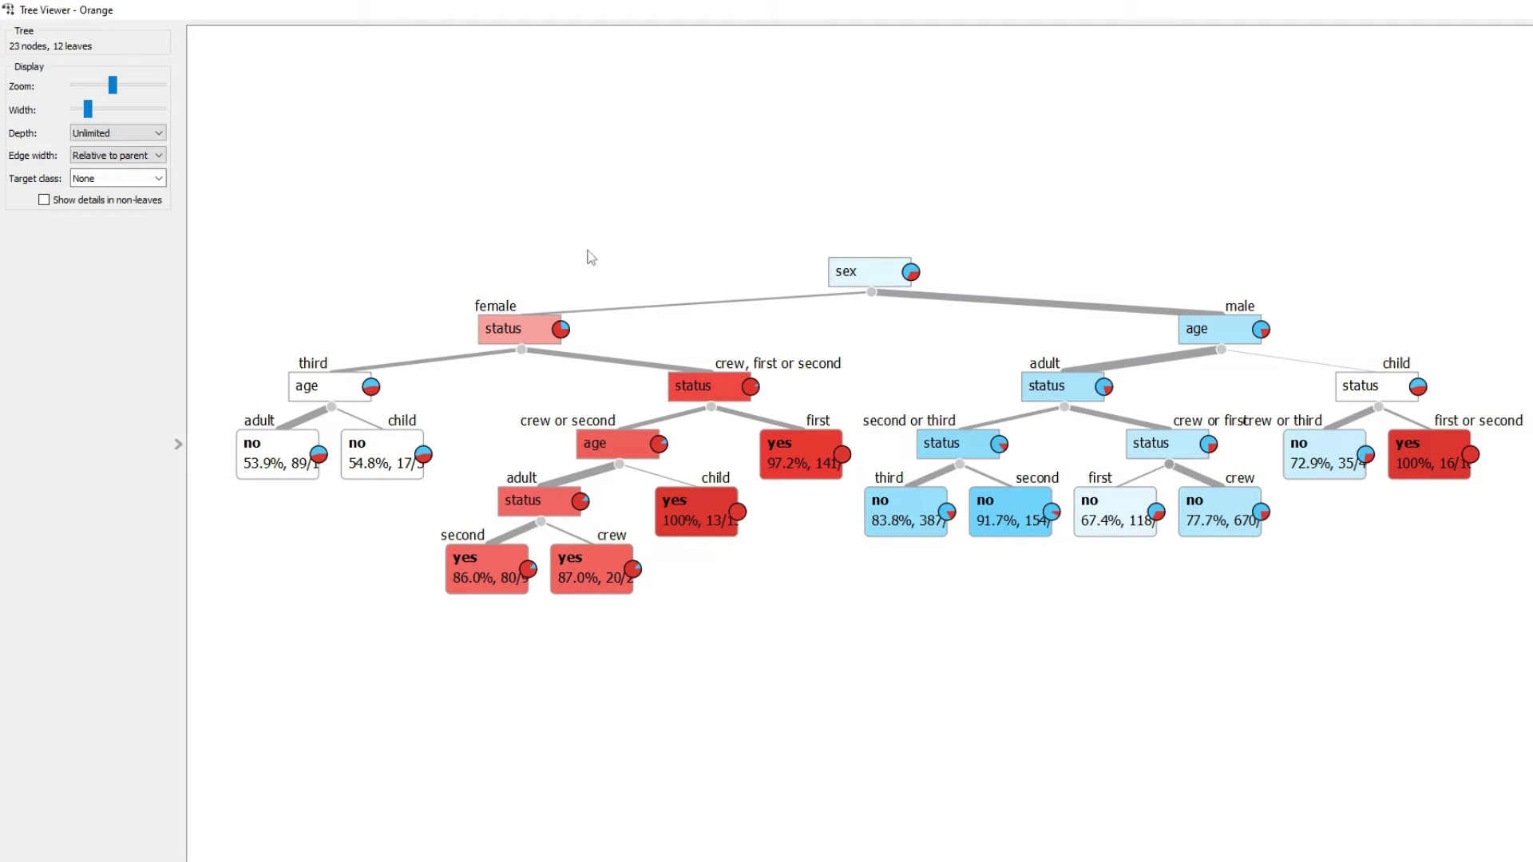
pyautogui.press('Escape')
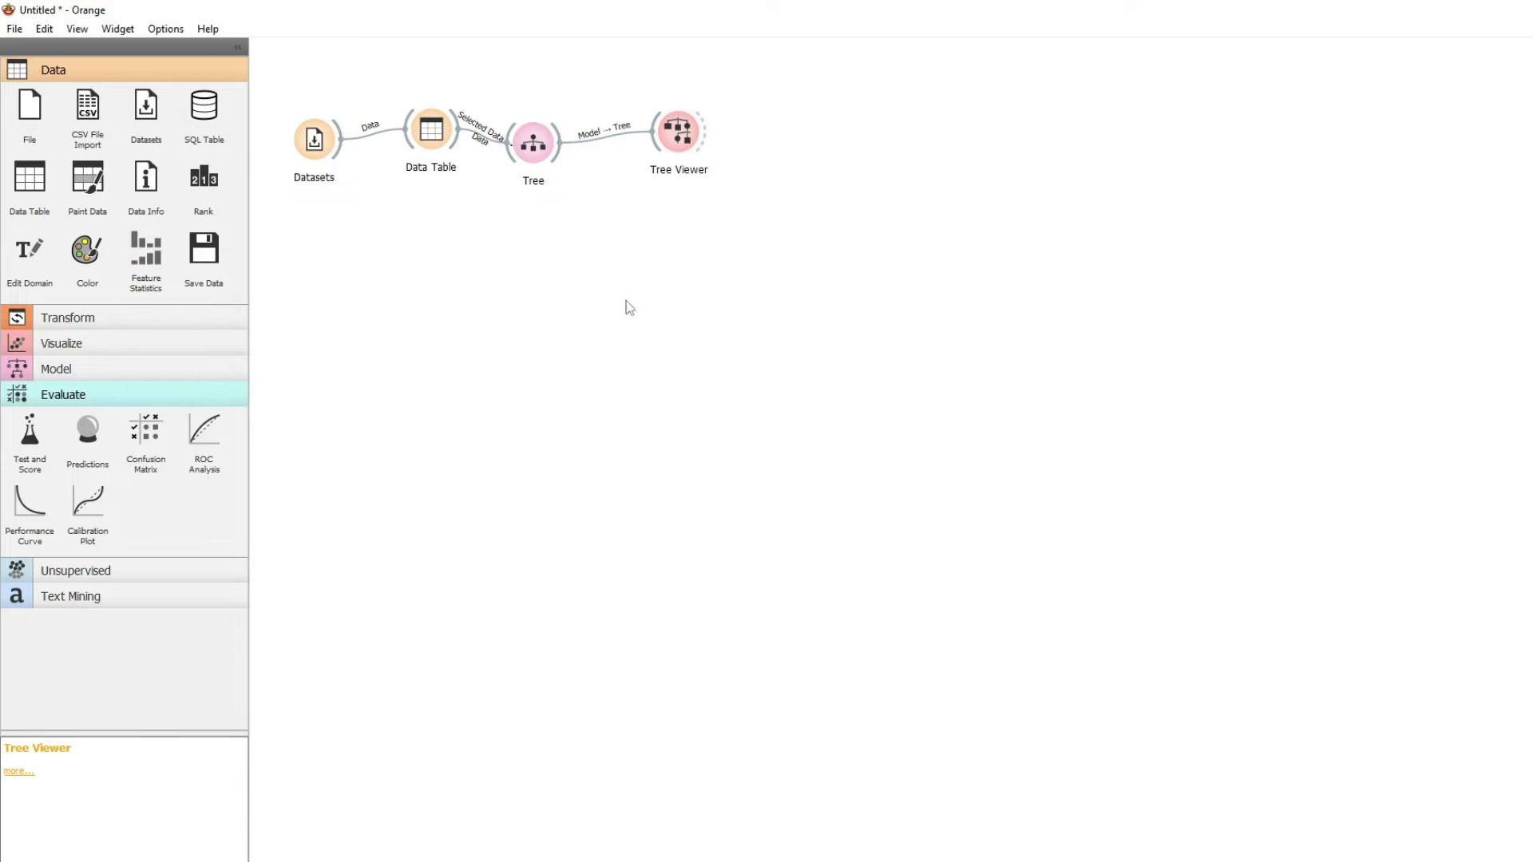
# Add a Test and Score widget taking the Data Table and the Tree learner.
pyautogui.rightClick(648, 244)
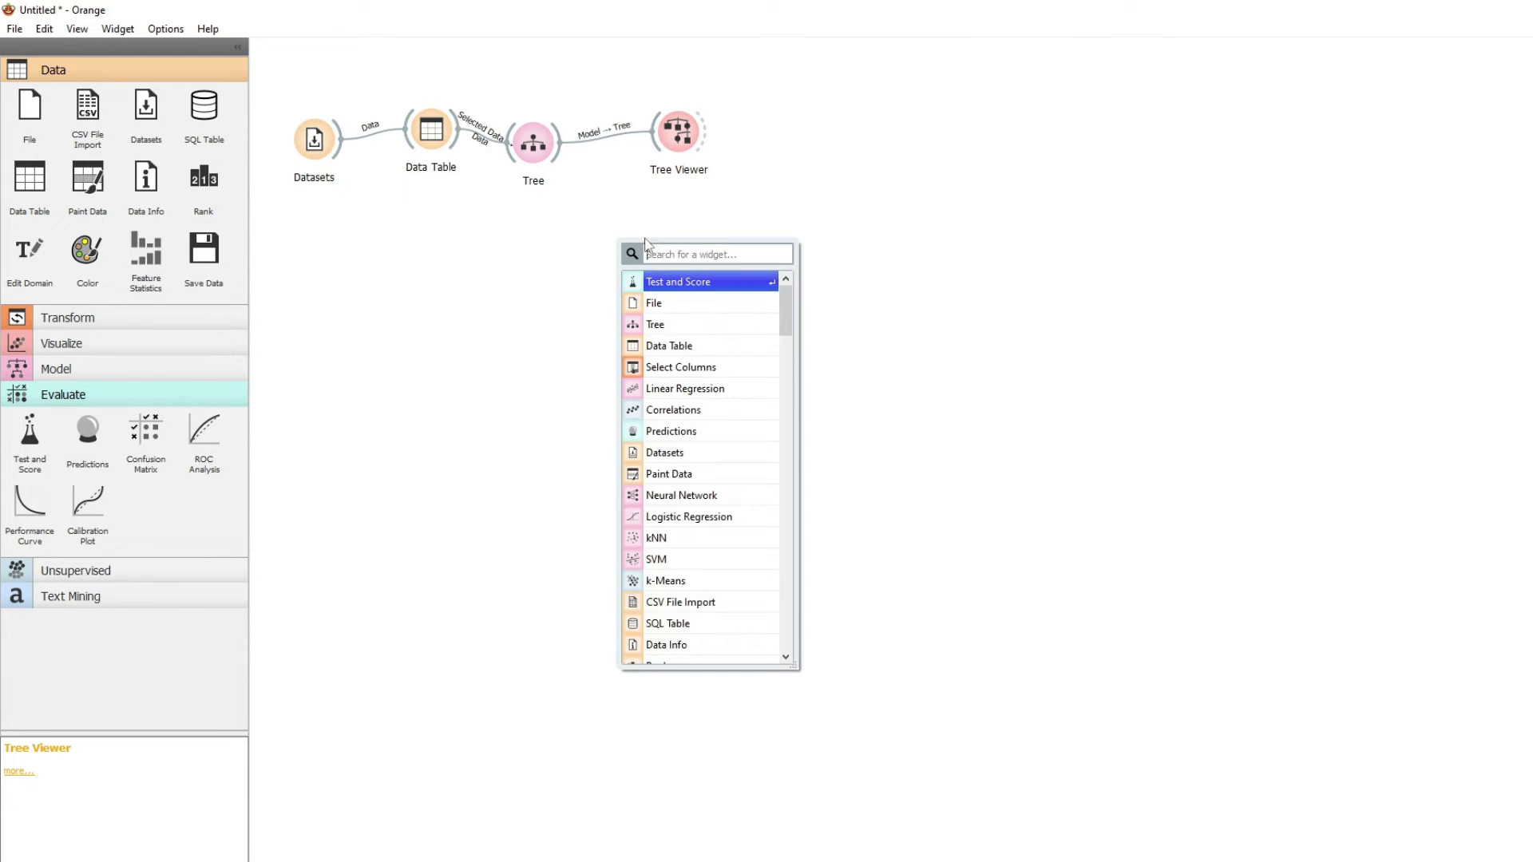
pyautogui.click(682, 284)
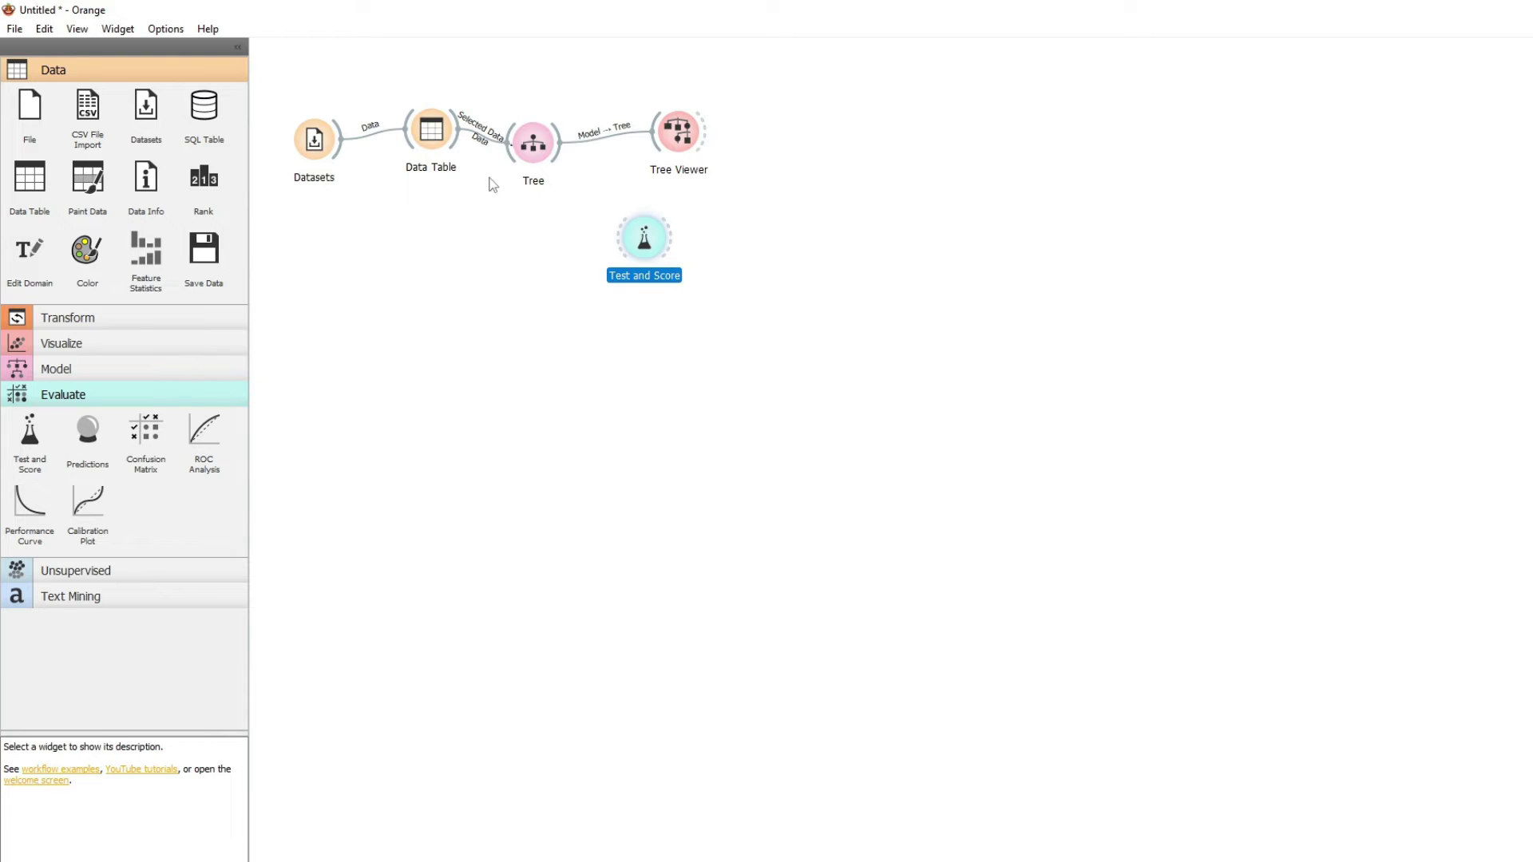
pyautogui.moveTo(429, 133); pyautogui.dragTo(630, 239)
pyautogui.moveTo(565, 162); pyautogui.dragTo(643, 237)
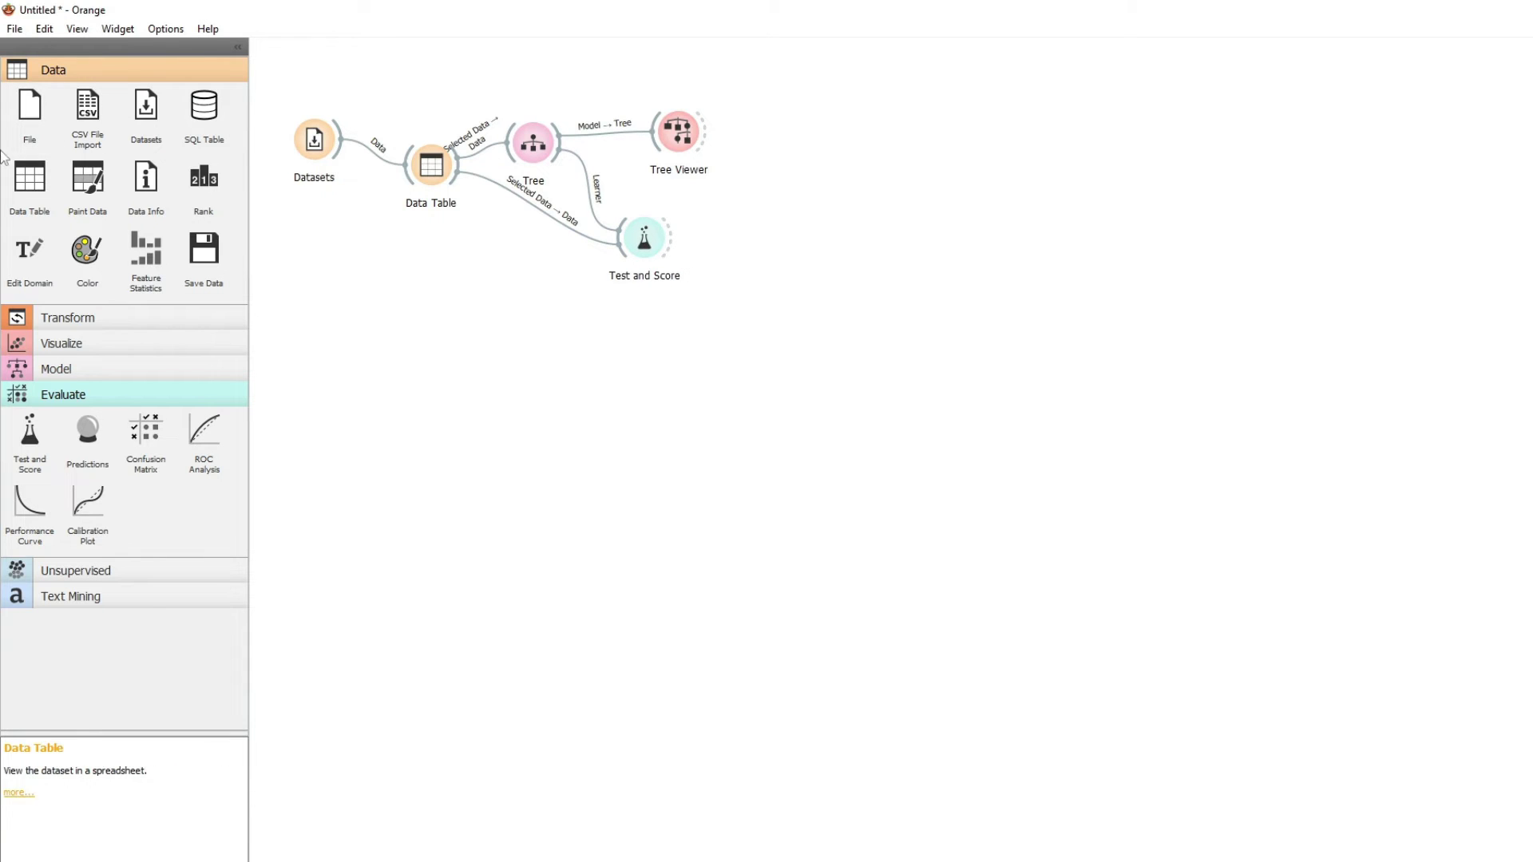
# Send Test and Score predictions to Data Table (1) and check its 2201 Titanic rows.
pyautogui.moveTo(30, 177); pyautogui.dragTo(738, 228)
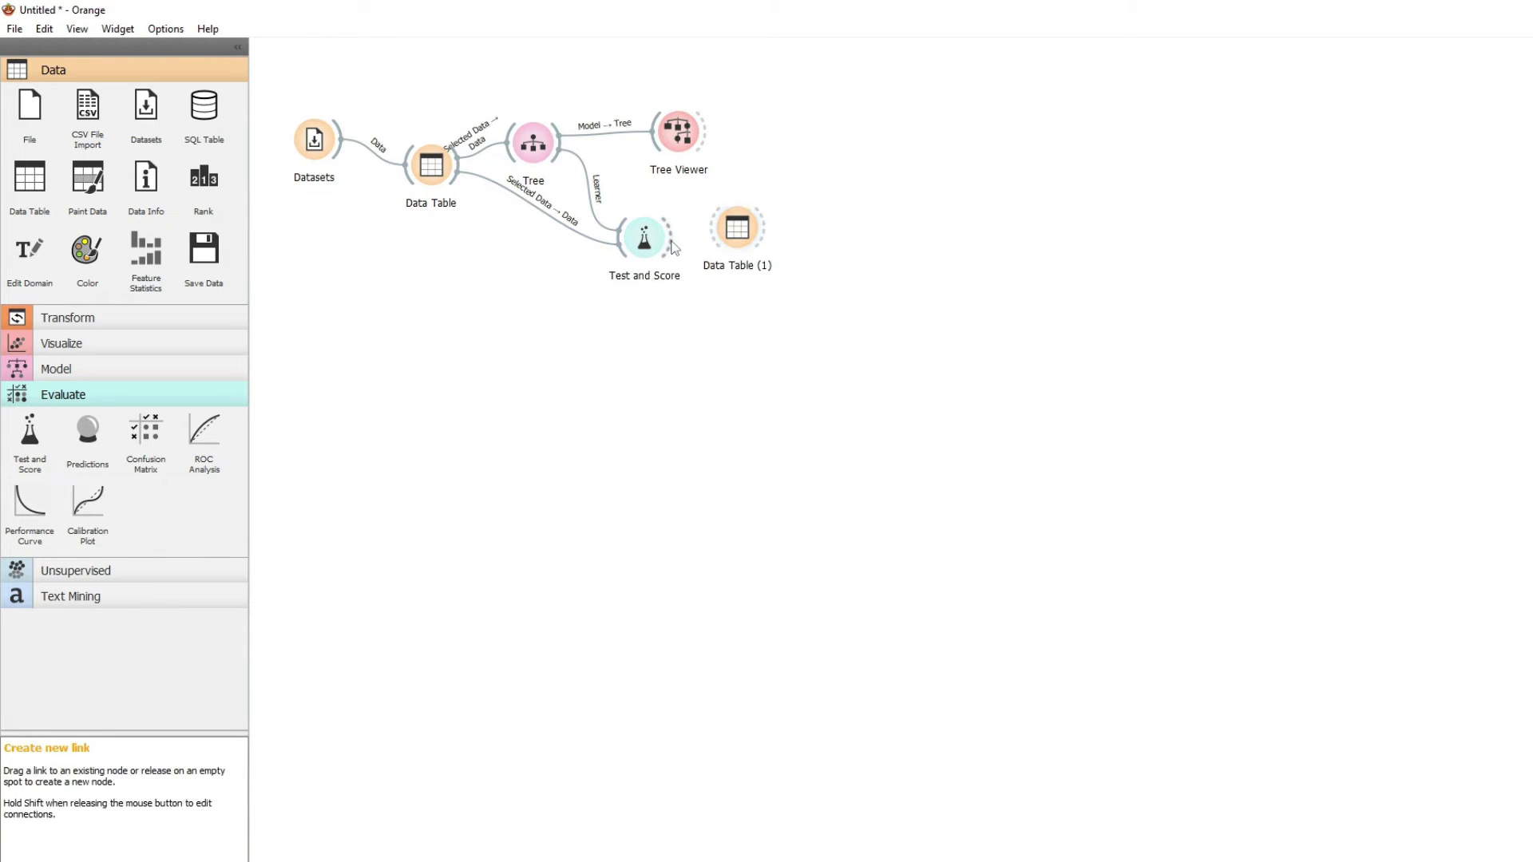
pyautogui.doubleClick(736, 233)
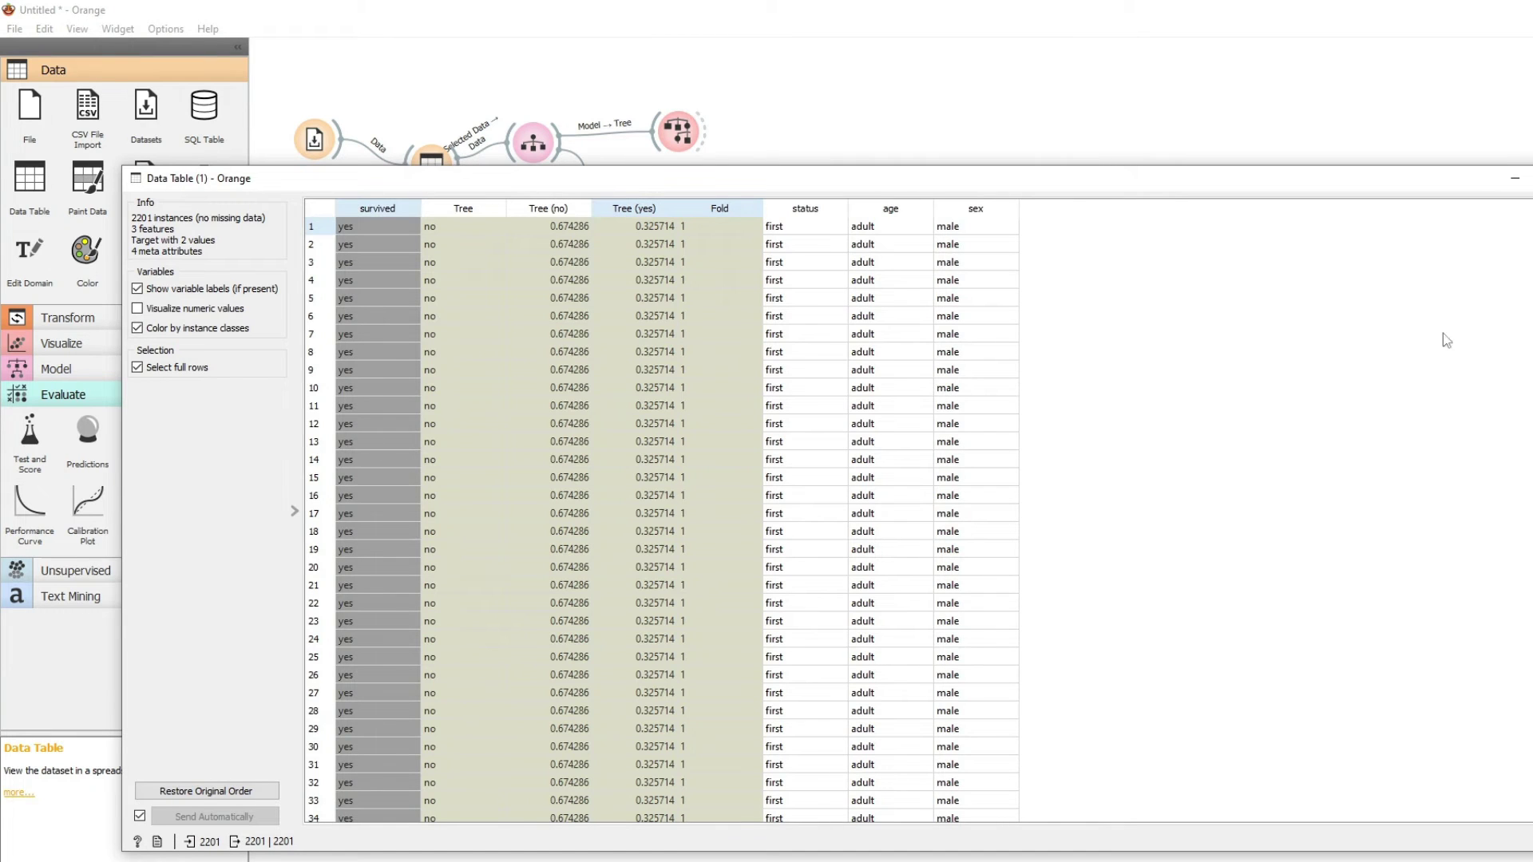
pyautogui.press('Escape')
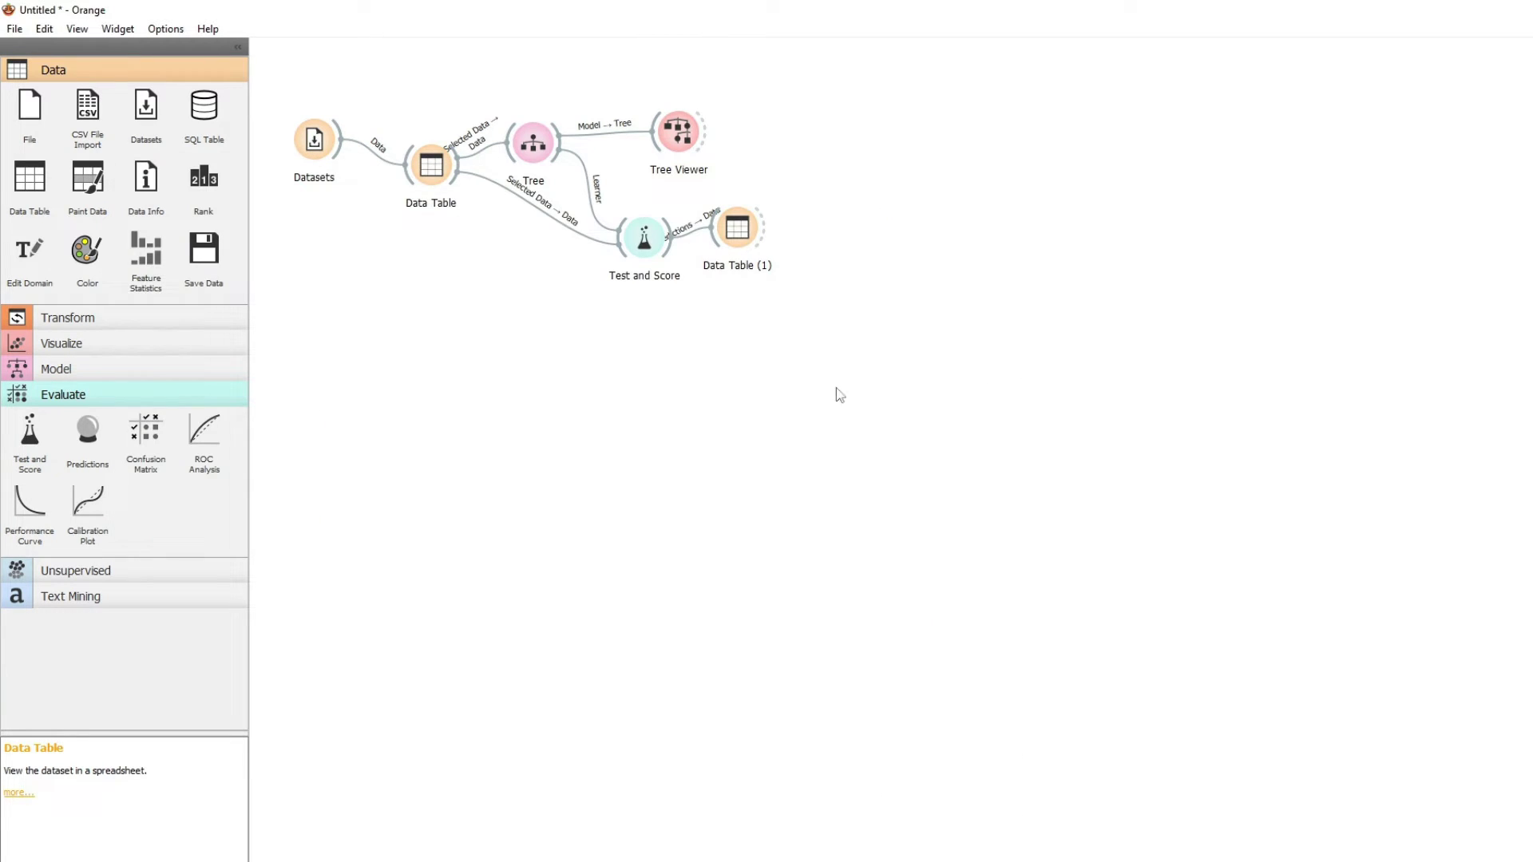
pyautogui.rightClick(737, 348)
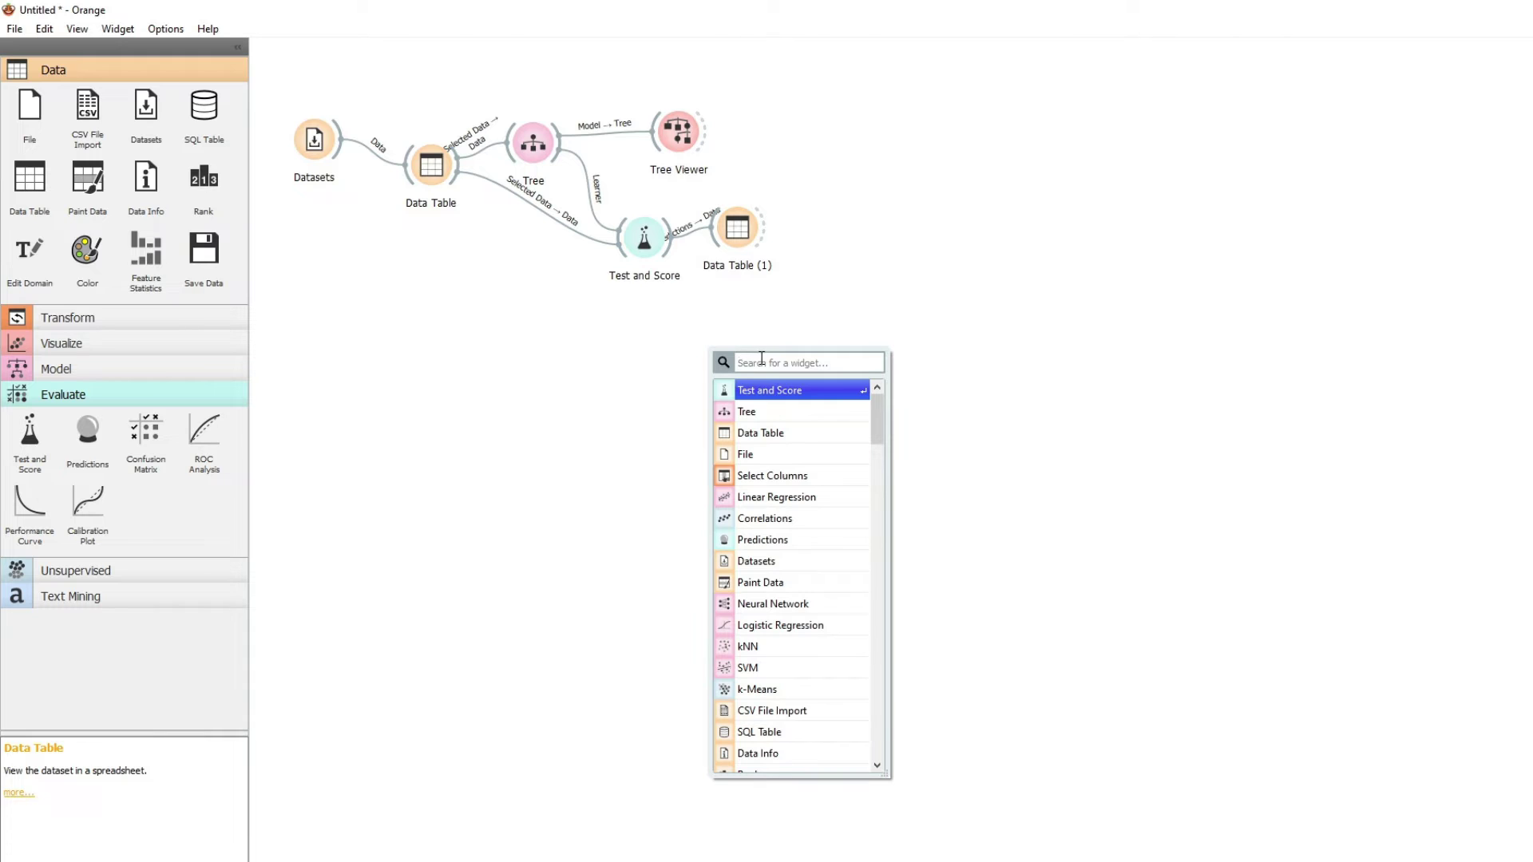
# Add and check a Confusion Matrix from Test and Score, then view Tree AUC 0.768, CA 0.791.
pyautogui.write('con')
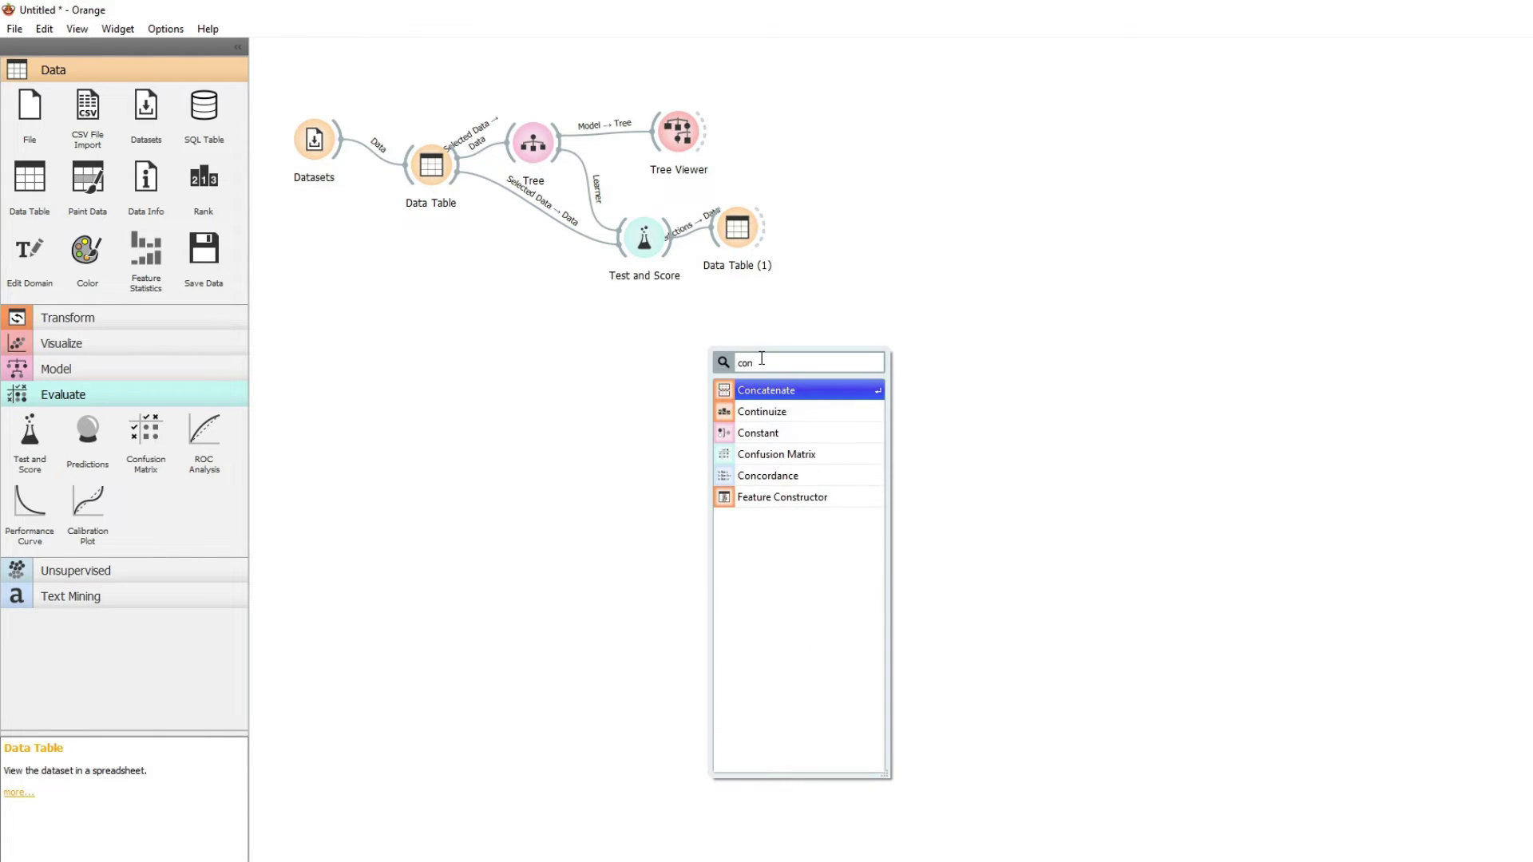
pyautogui.click(750, 454)
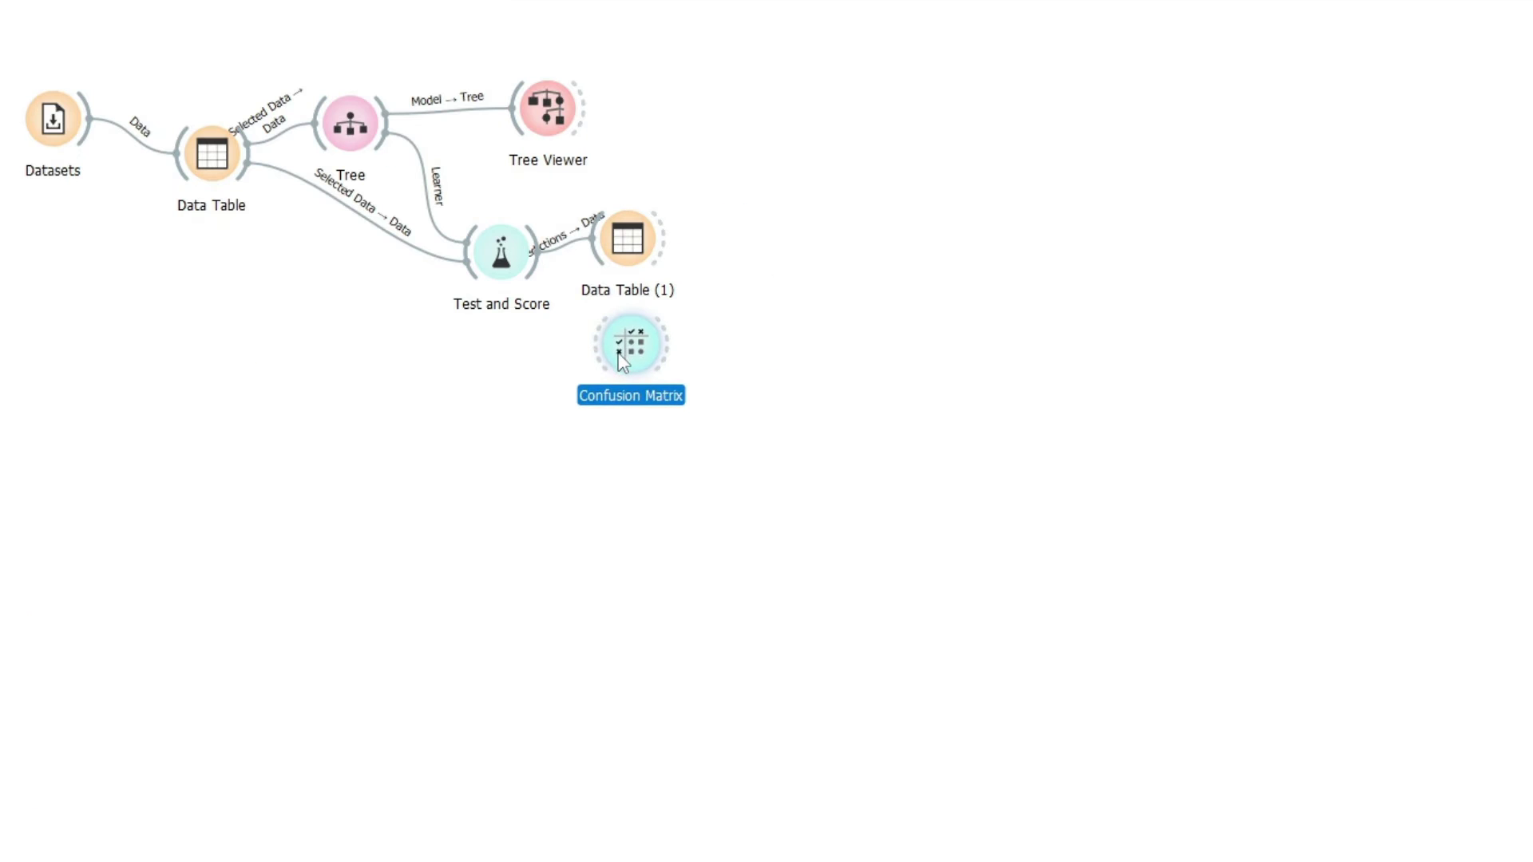
pyautogui.moveTo(669, 233); pyautogui.dragTo(709, 315)
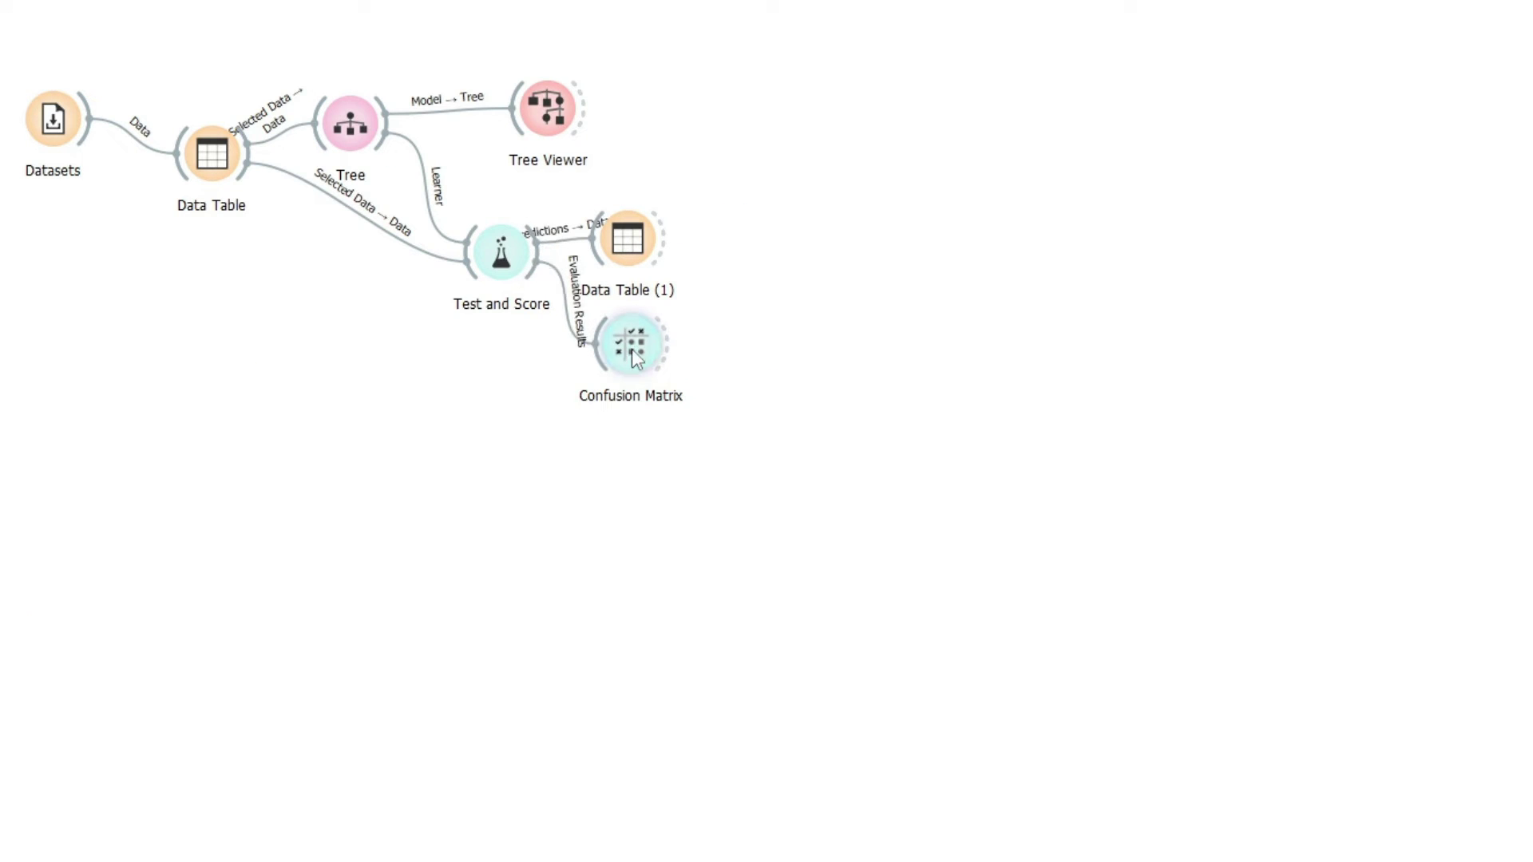
pyautogui.doubleClick(631, 348)
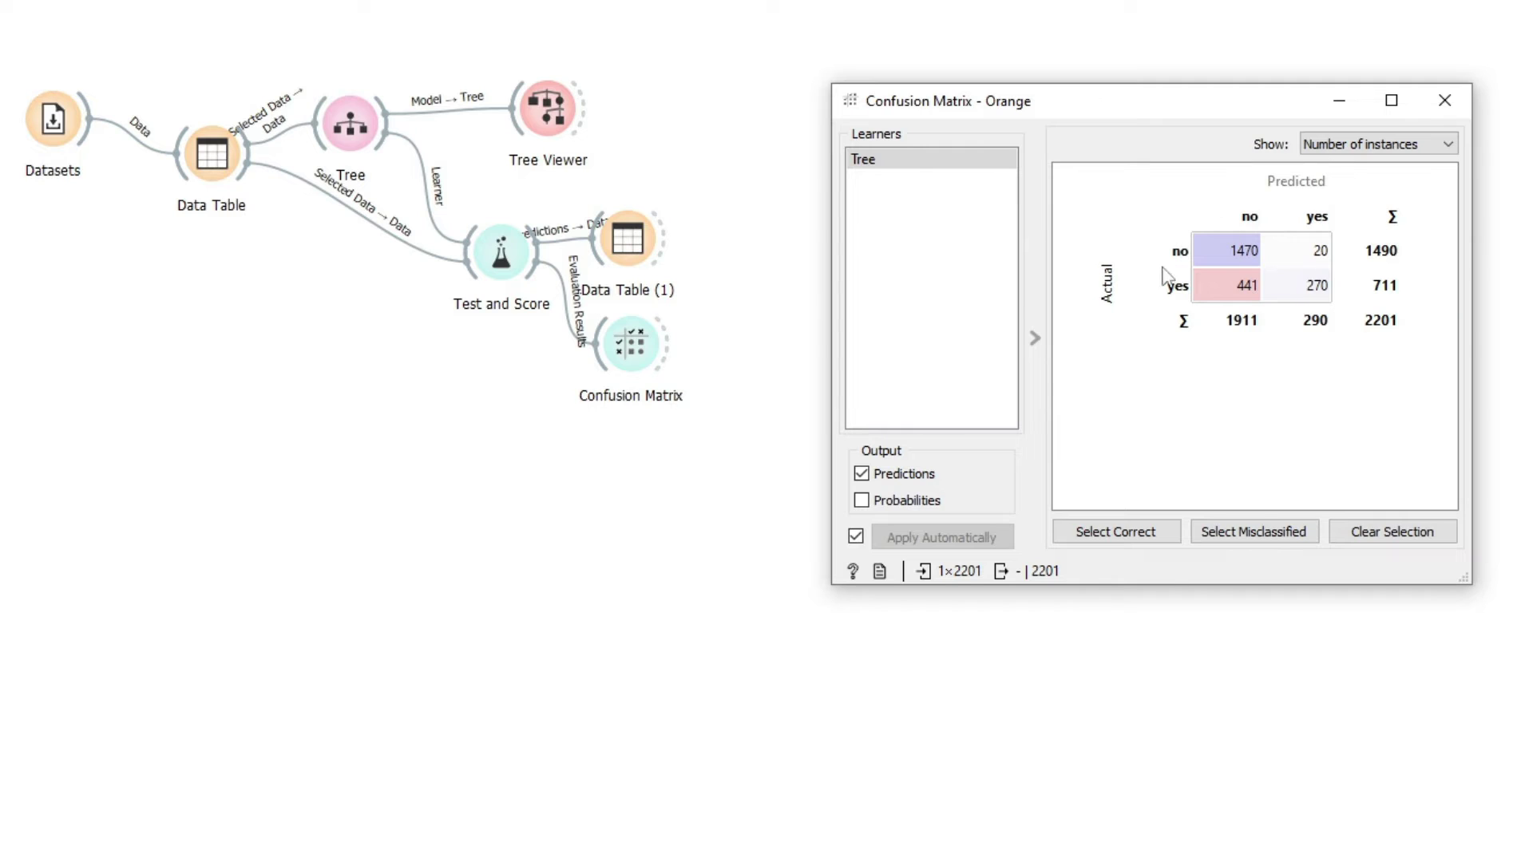
pyautogui.click(1451, 111)
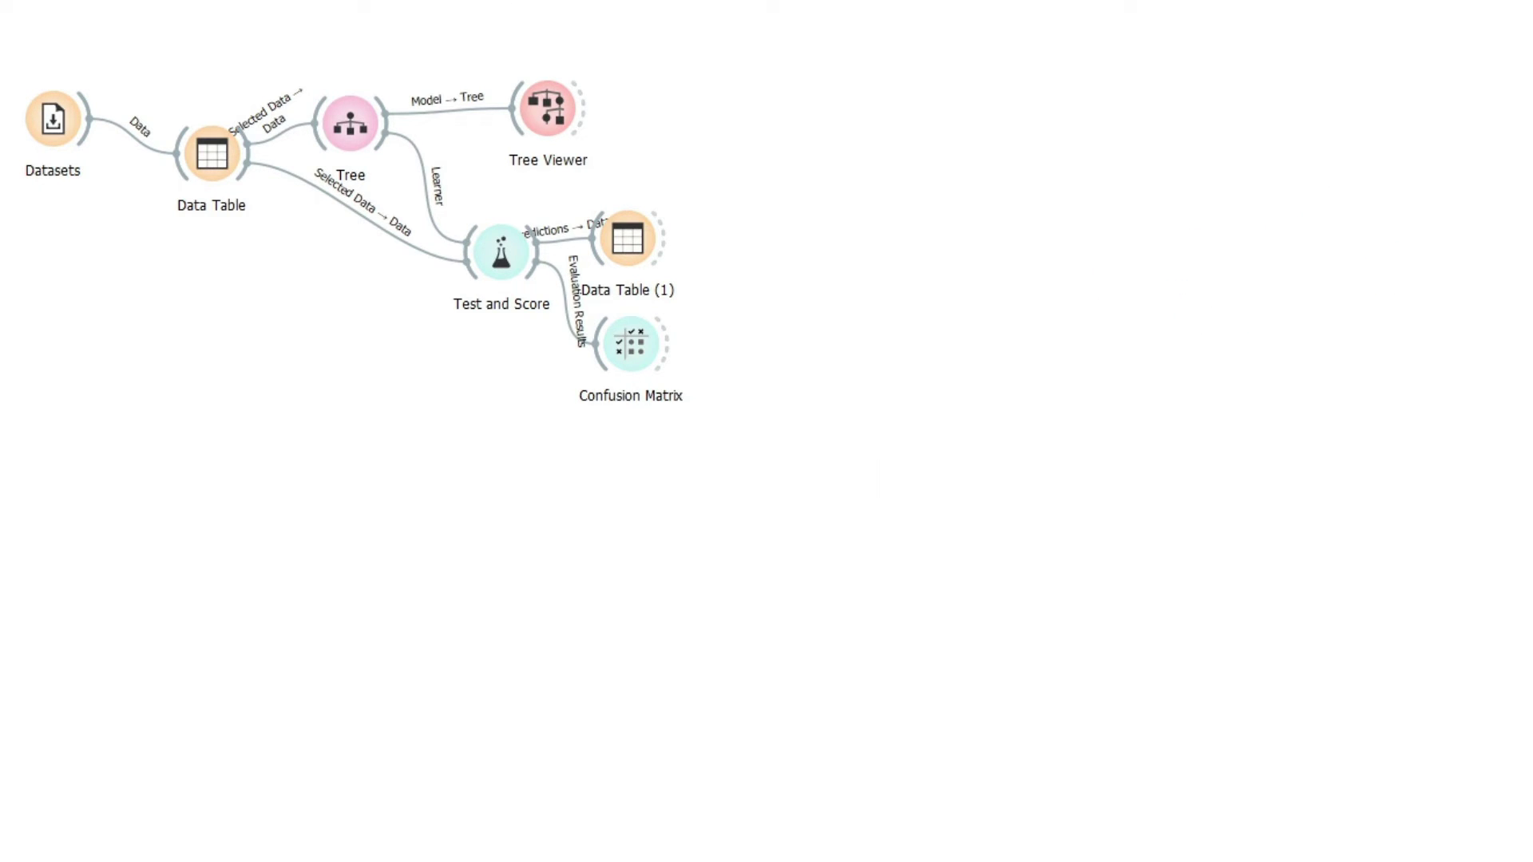
pyautogui.doubleClick(500, 265)
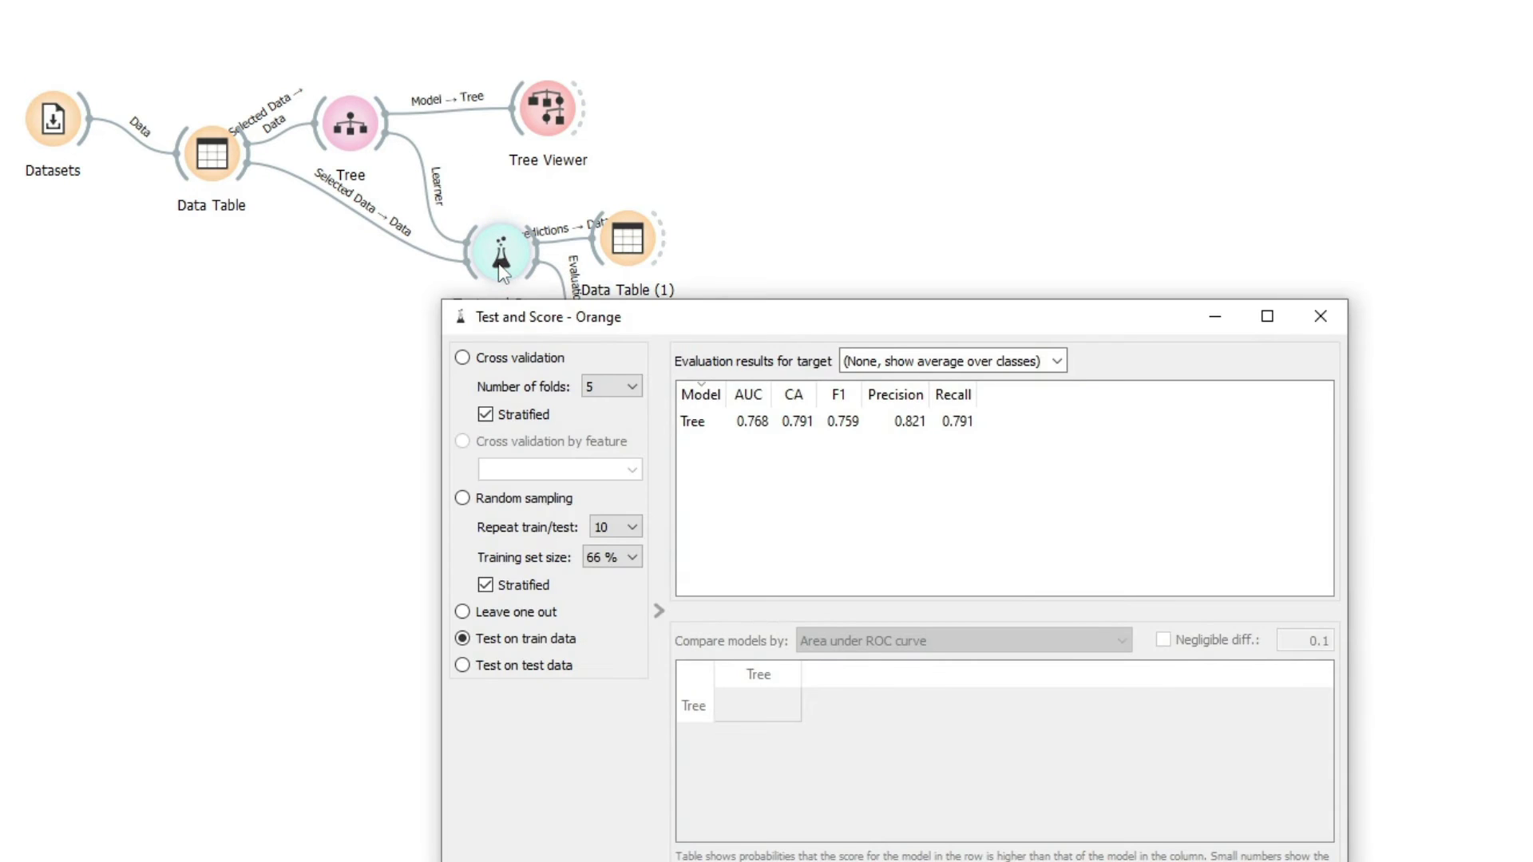
# Close the Test and Score results and reopen the Tree Viewer to inspect the tree.
pyautogui.moveTo(796, 325); pyautogui.dragTo(1050, 151)
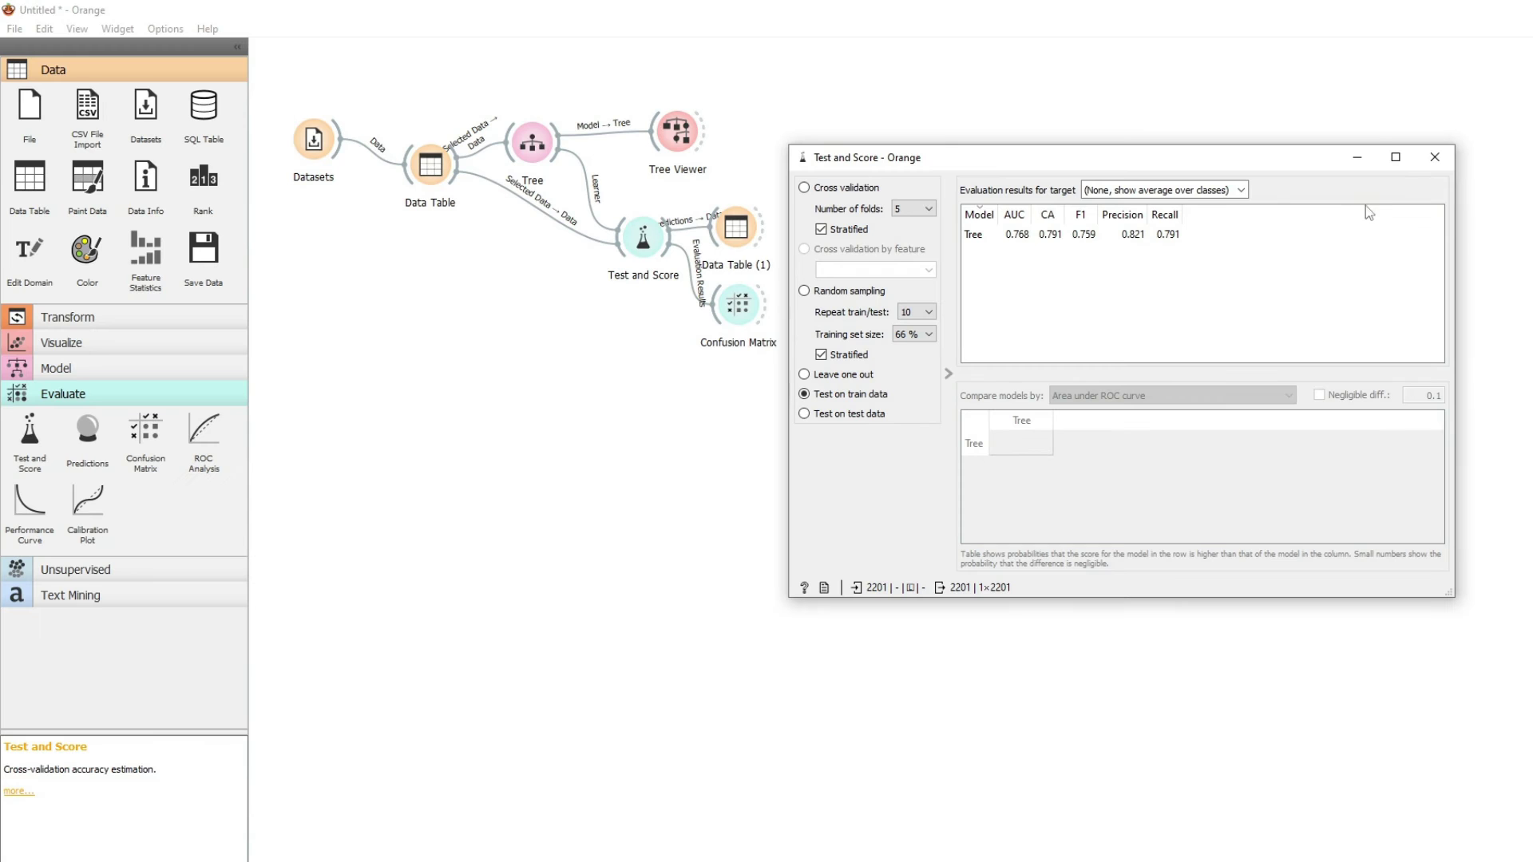
pyautogui.click(1434, 166)
pyautogui.click(674, 141)
pyautogui.doubleClick(674, 140)
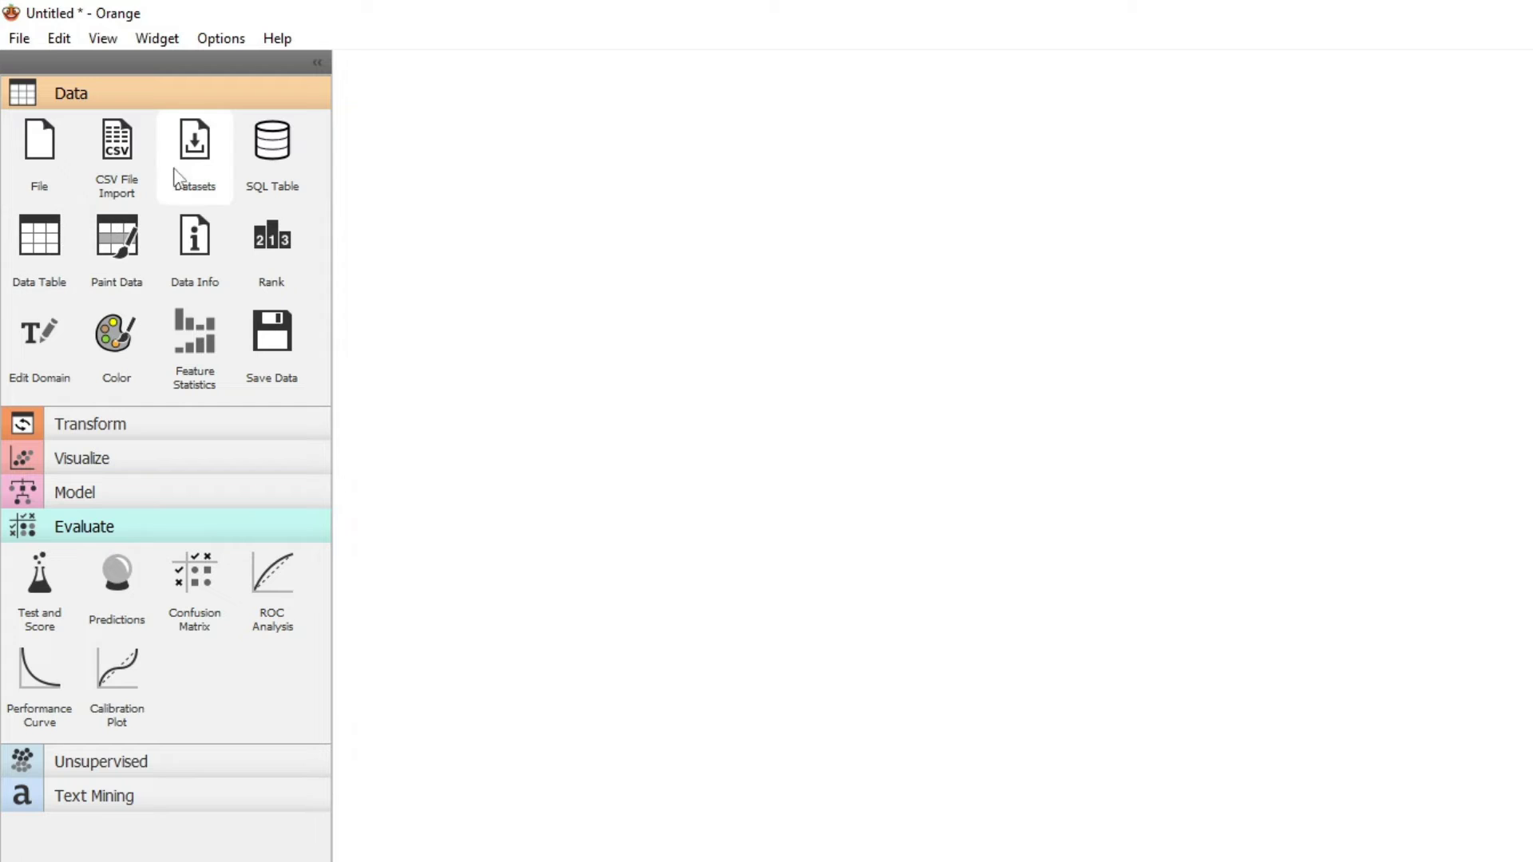
# Add a Datasets widget with Iris selected (150 instances) and a Data Table beside it.
pyautogui.moveTo(186, 153); pyautogui.dragTo(441, 163)
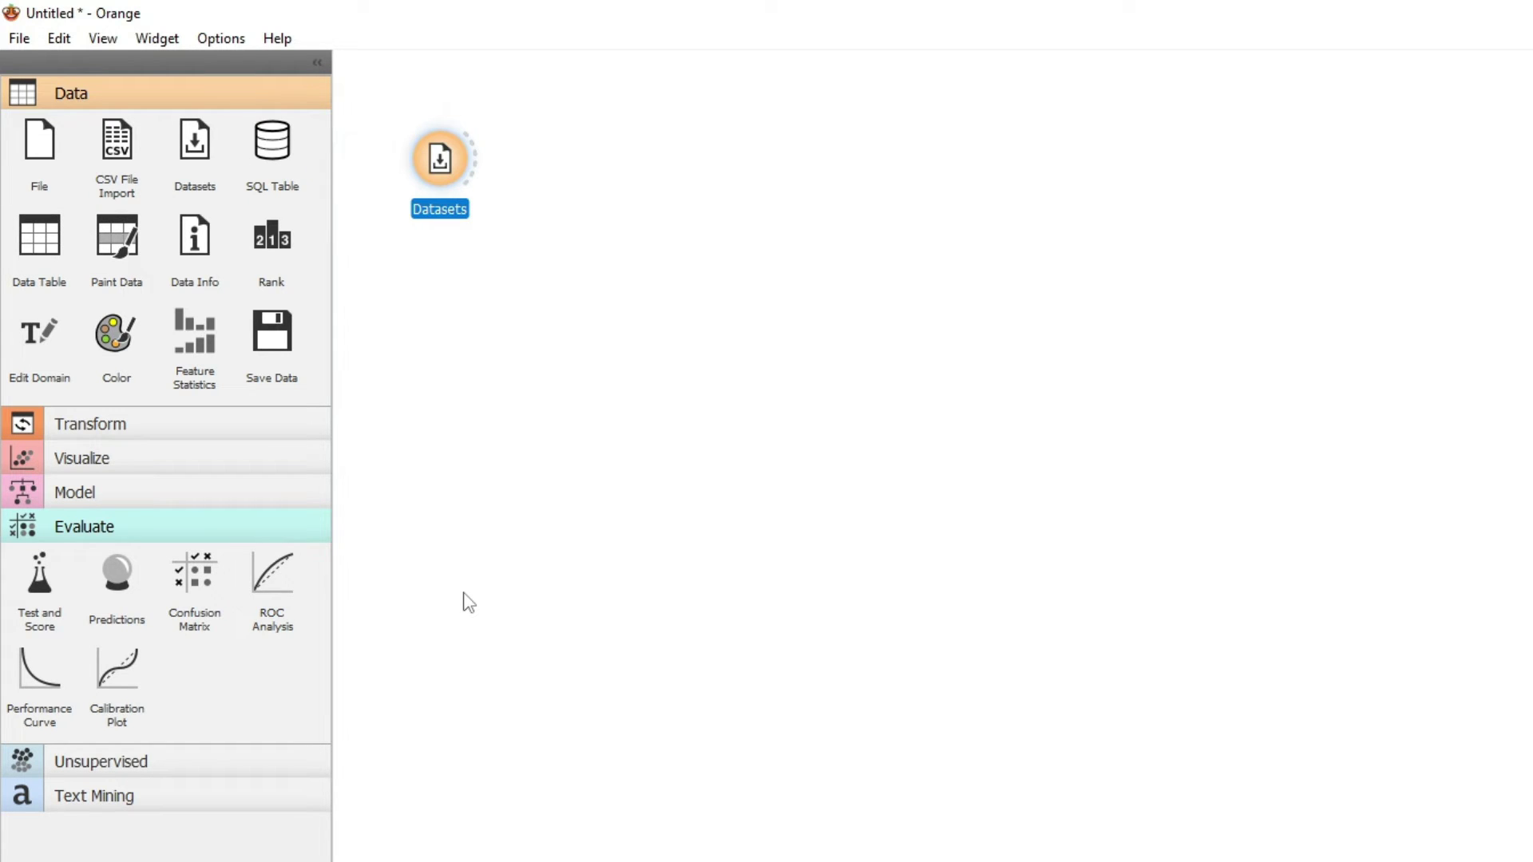
pyautogui.doubleClick(451, 153)
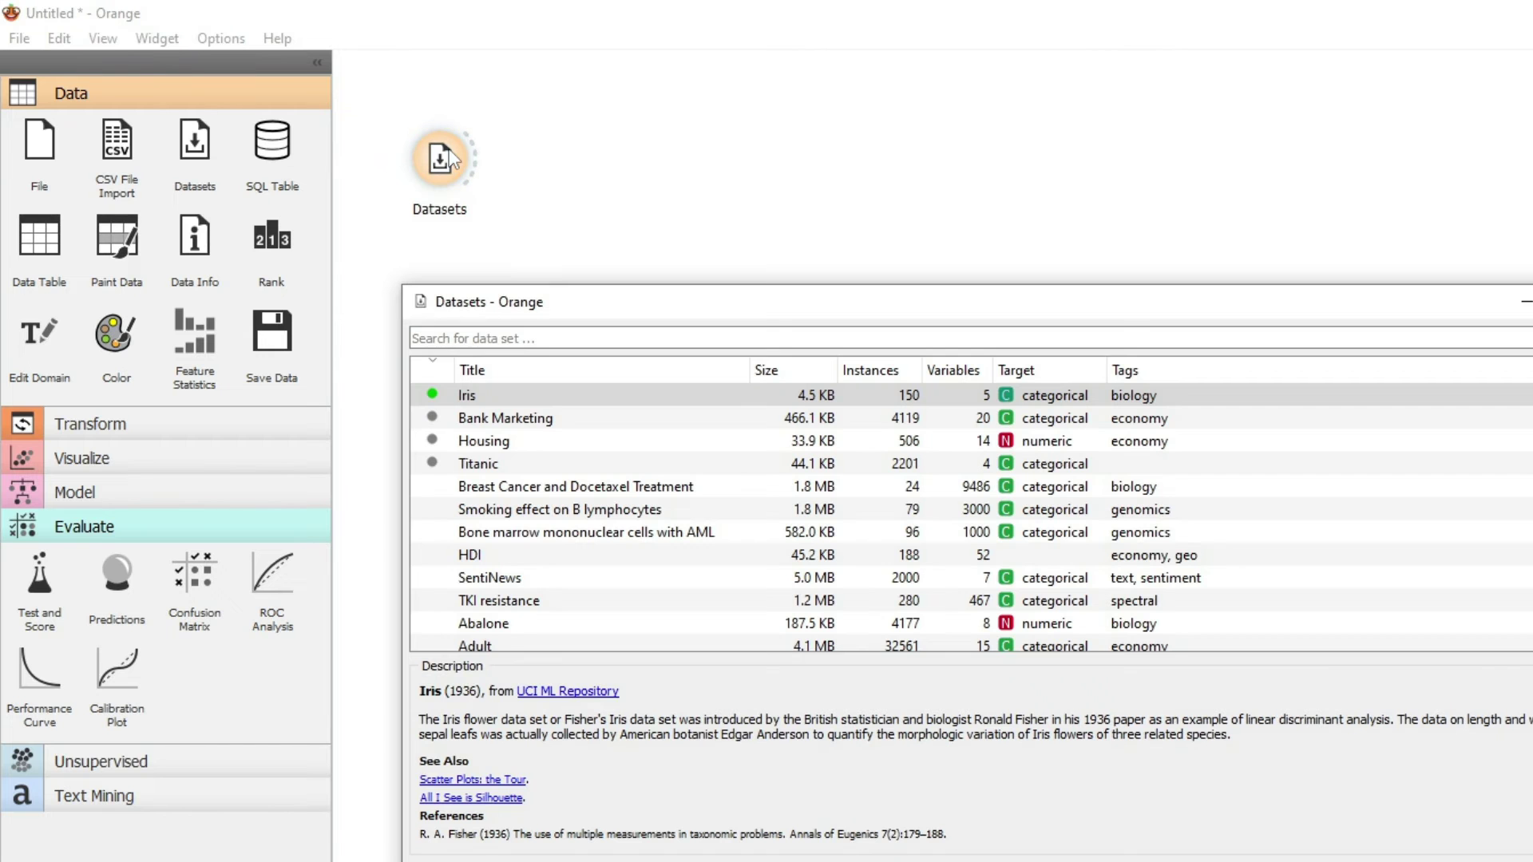
pyautogui.click(499, 418)
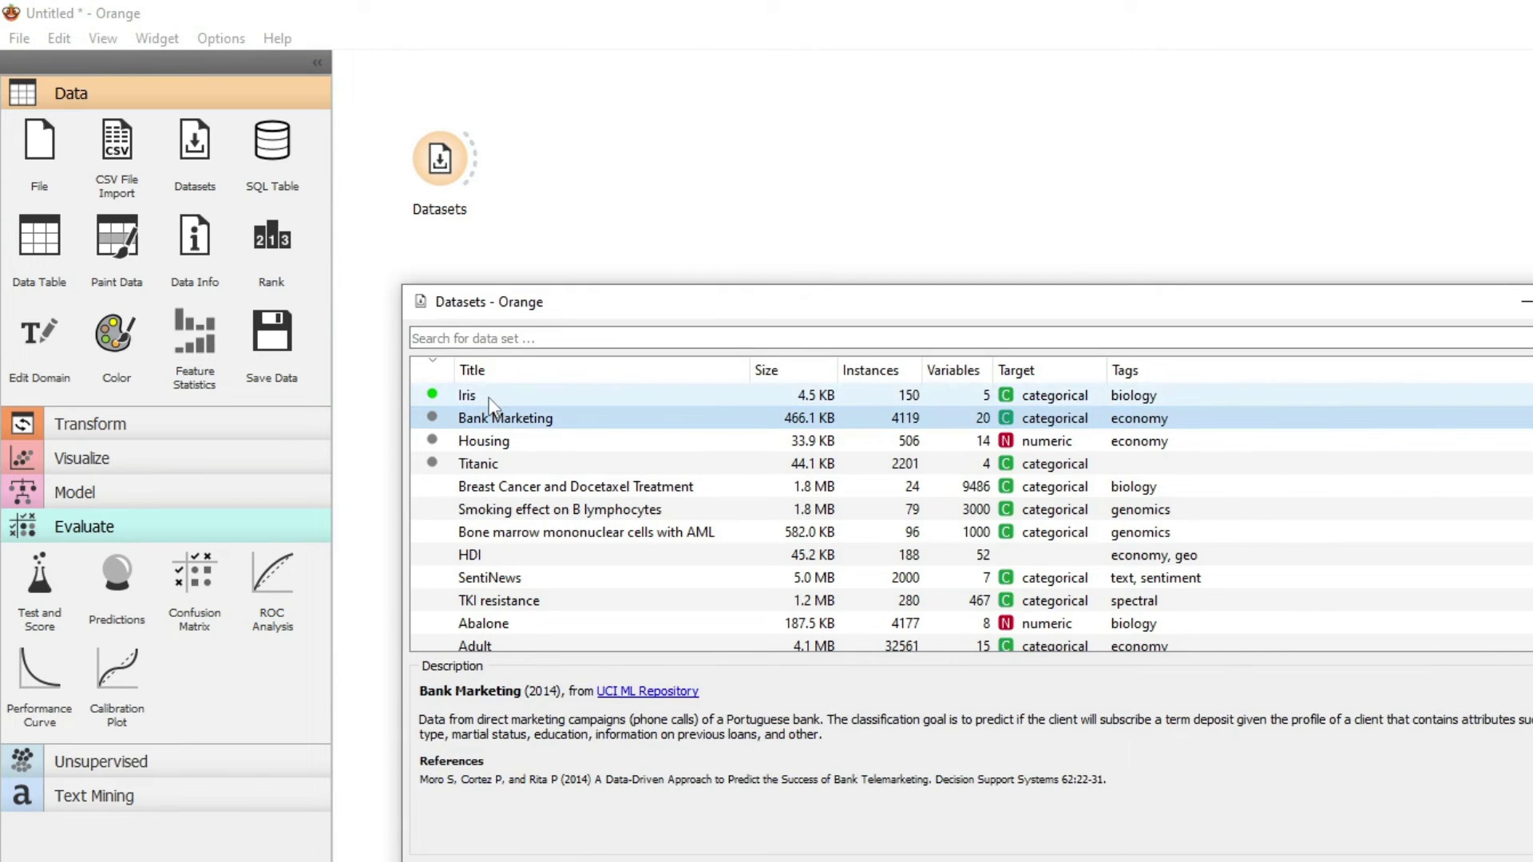
pyautogui.click(489, 396)
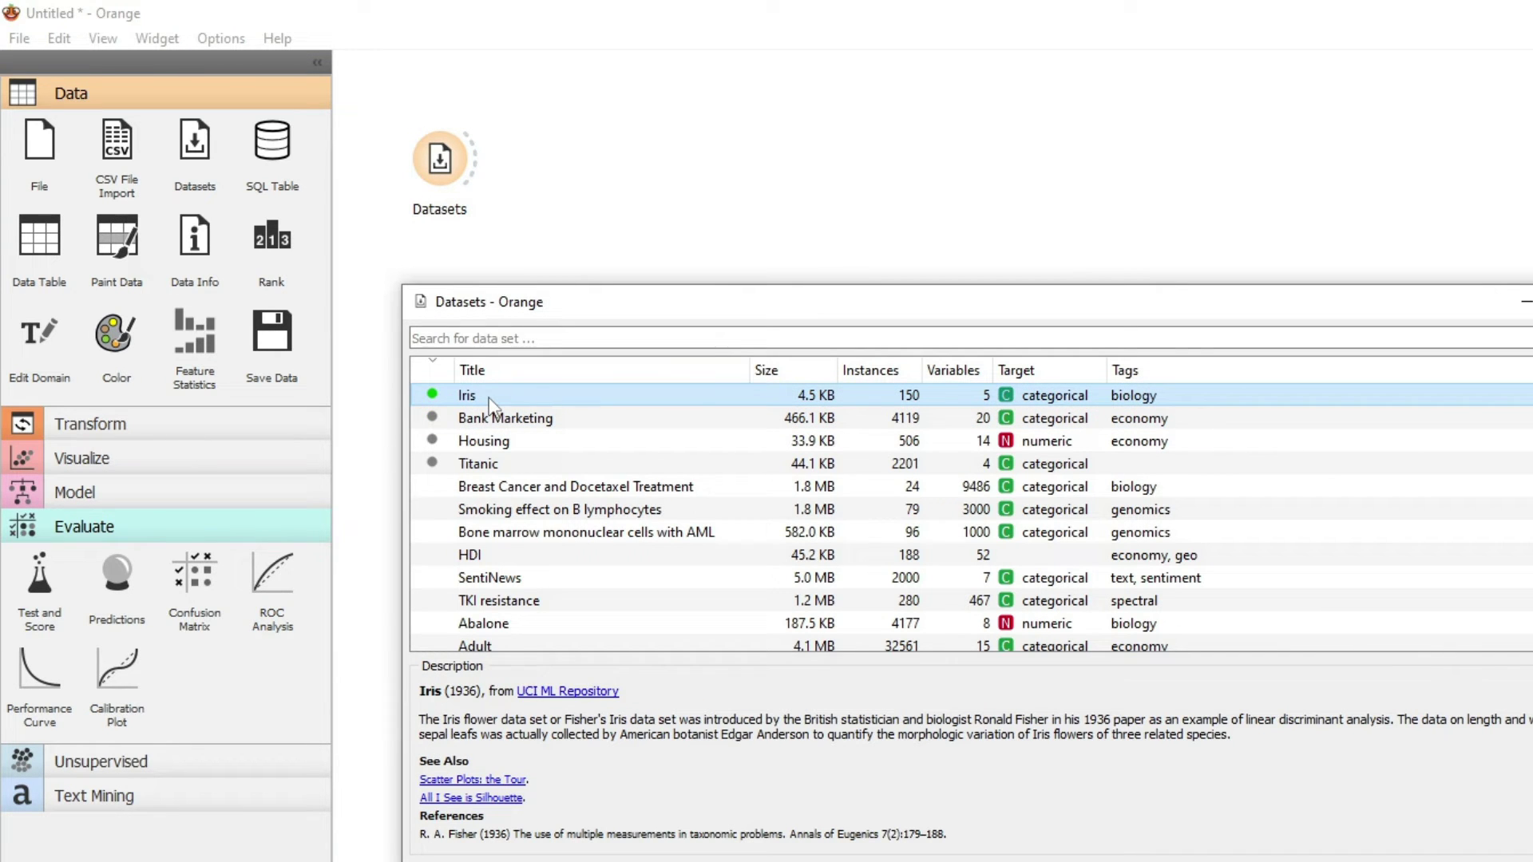
pyautogui.click(1529, 302)
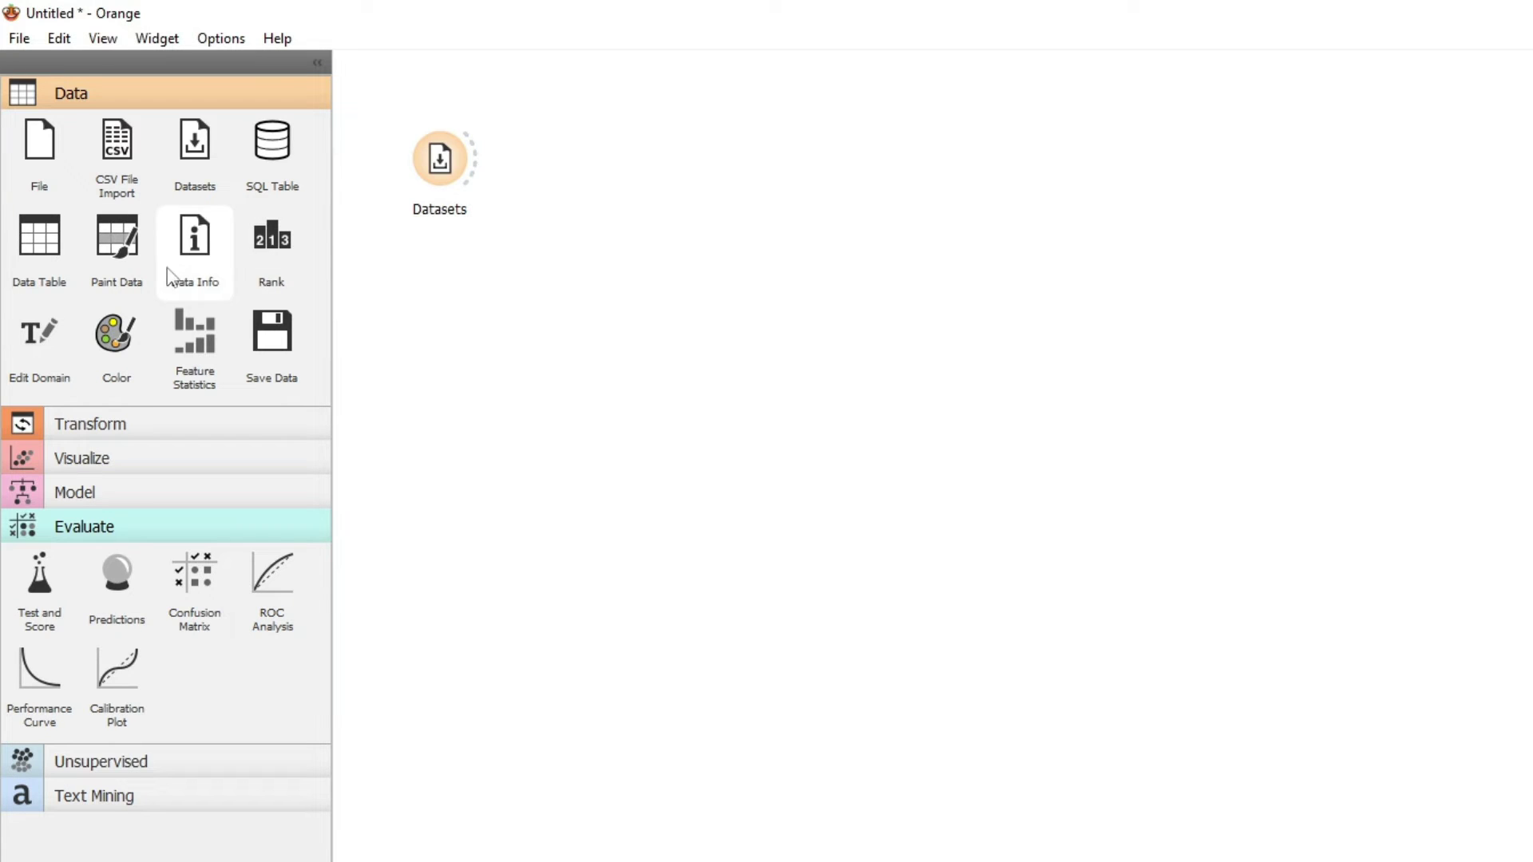
pyautogui.moveTo(46, 253); pyautogui.dragTo(550, 155)
# View the Iris Data Table sorted descending by the iris column, then close it.
pyautogui.doubleClick(549, 155)
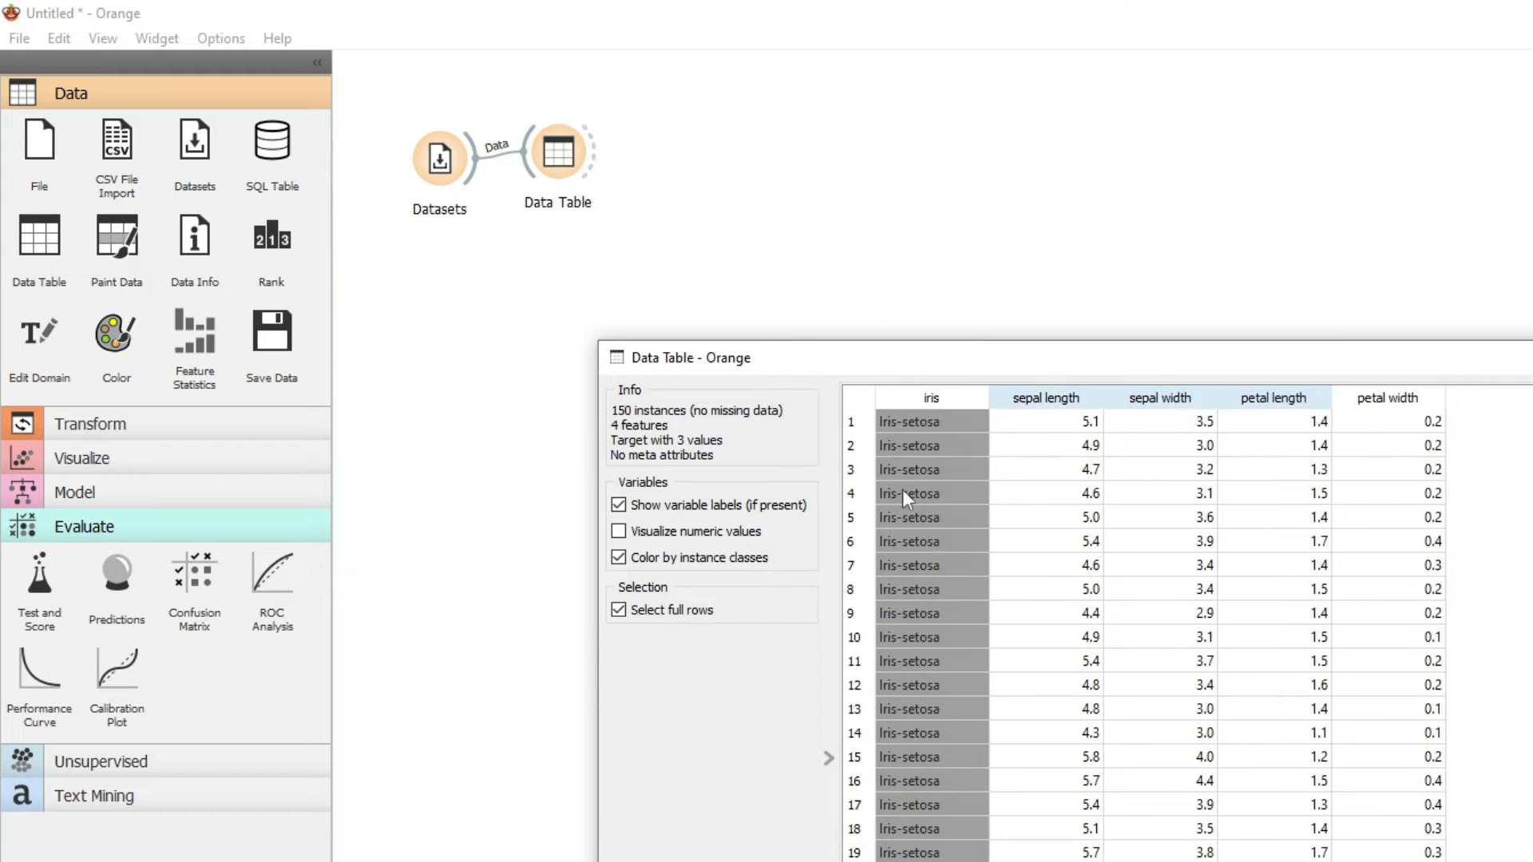
pyautogui.click(910, 395)
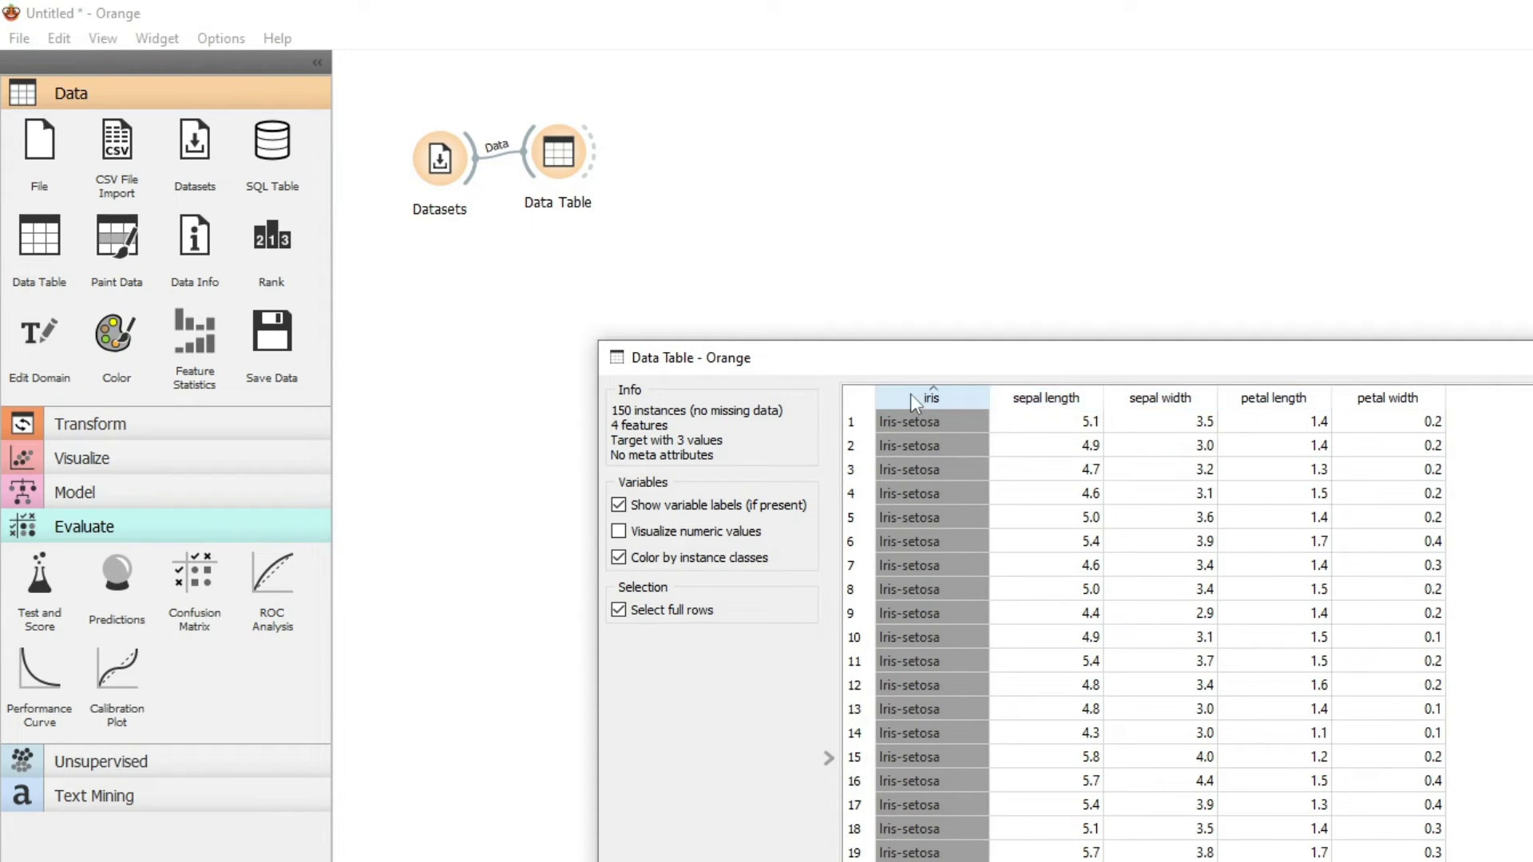
pyautogui.click(910, 394)
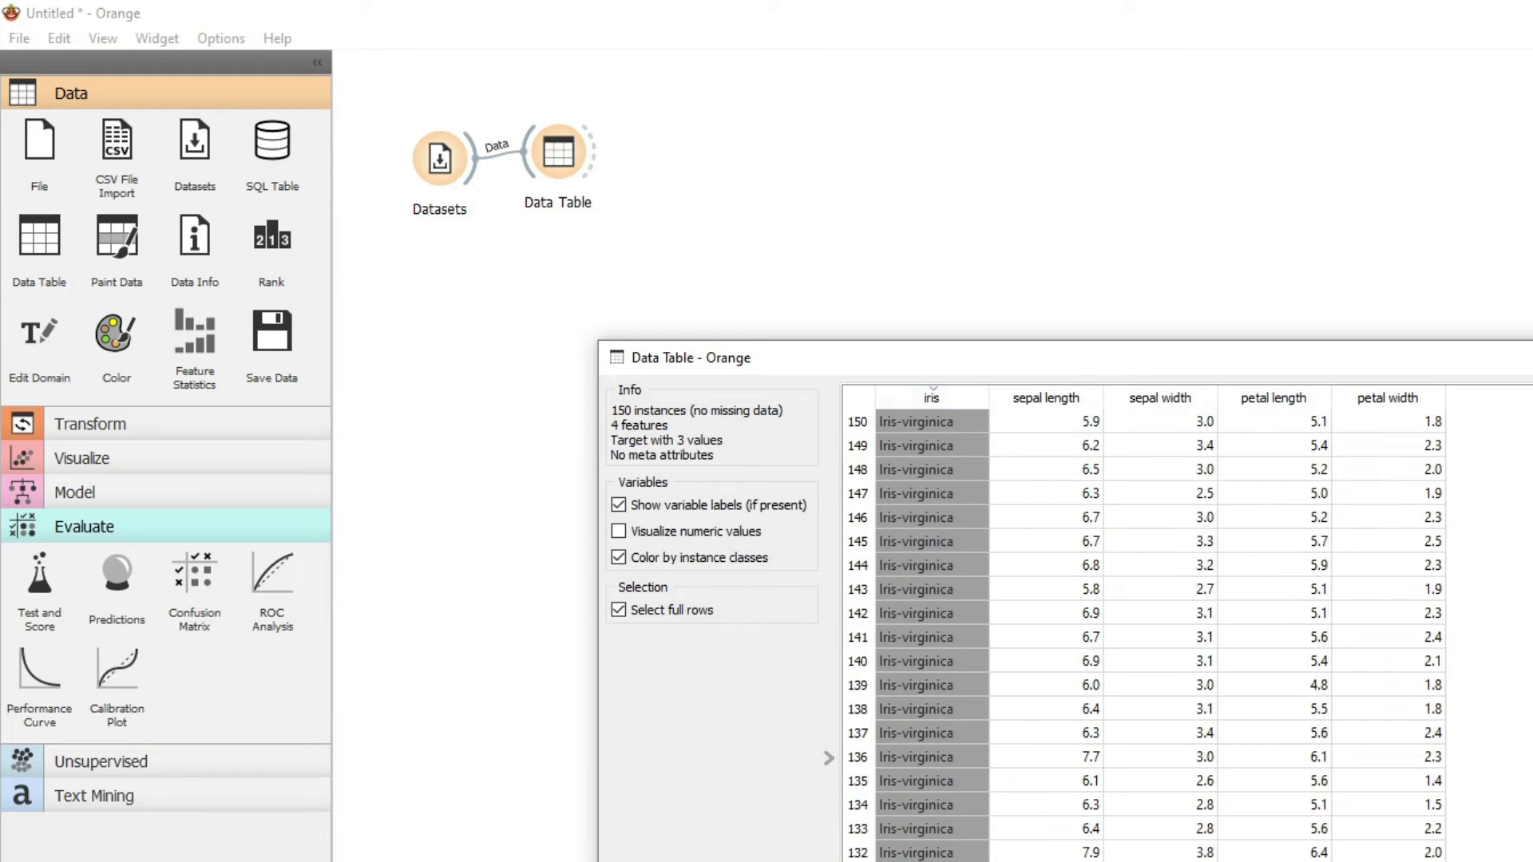
pyautogui.click(1482, 357)
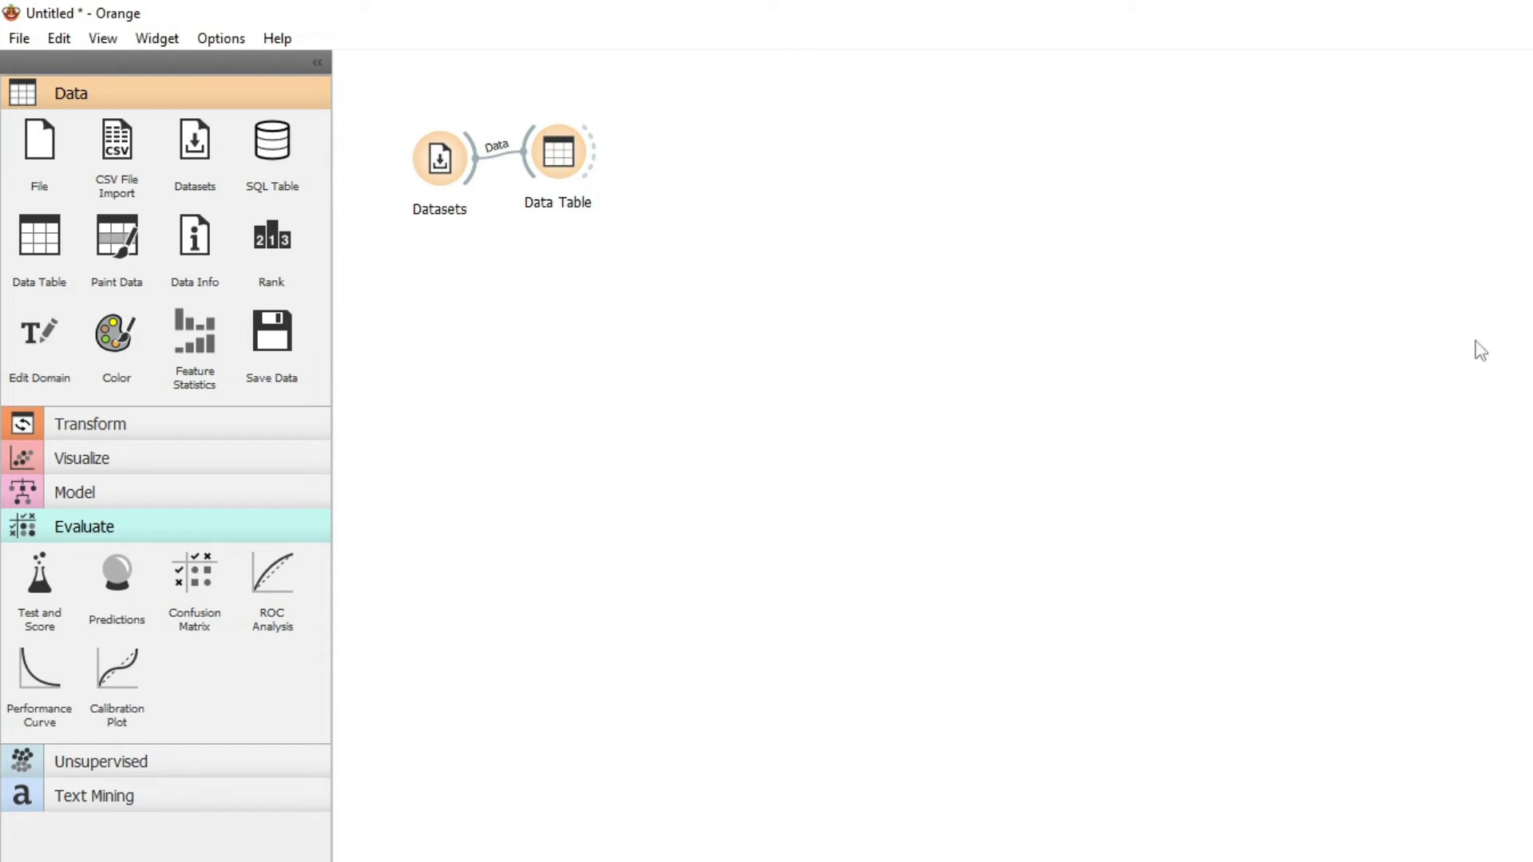
# Add a Tree learner beside Data Table and feed it Data Table's output.
pyautogui.rightClick(748, 89)
pyautogui.click(793, 206)
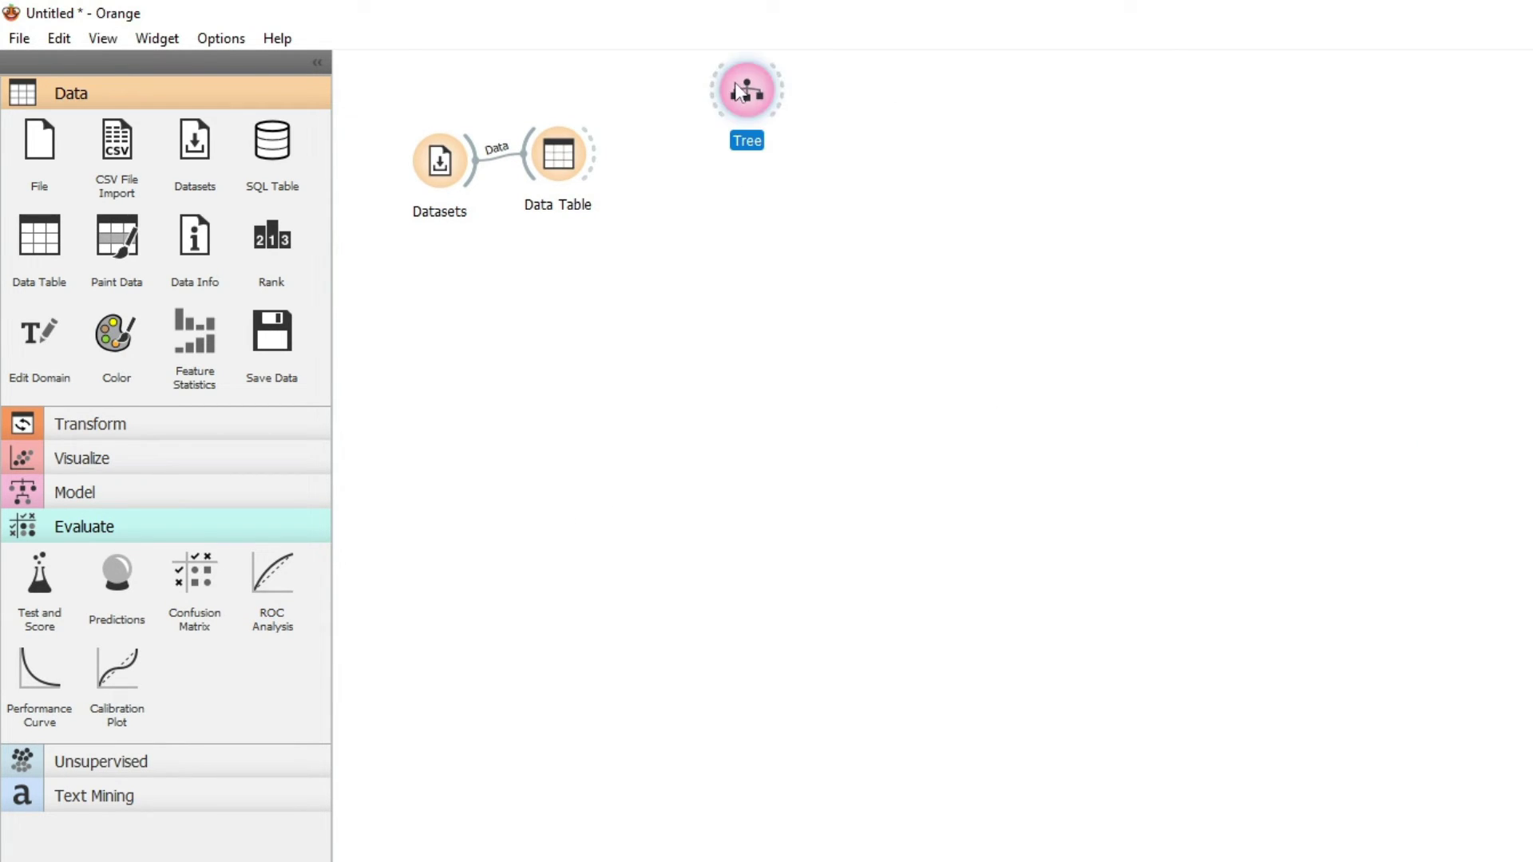
pyautogui.moveTo(741, 90); pyautogui.dragTo(693, 155)
pyautogui.moveTo(593, 156); pyautogui.dragTo(734, 134)
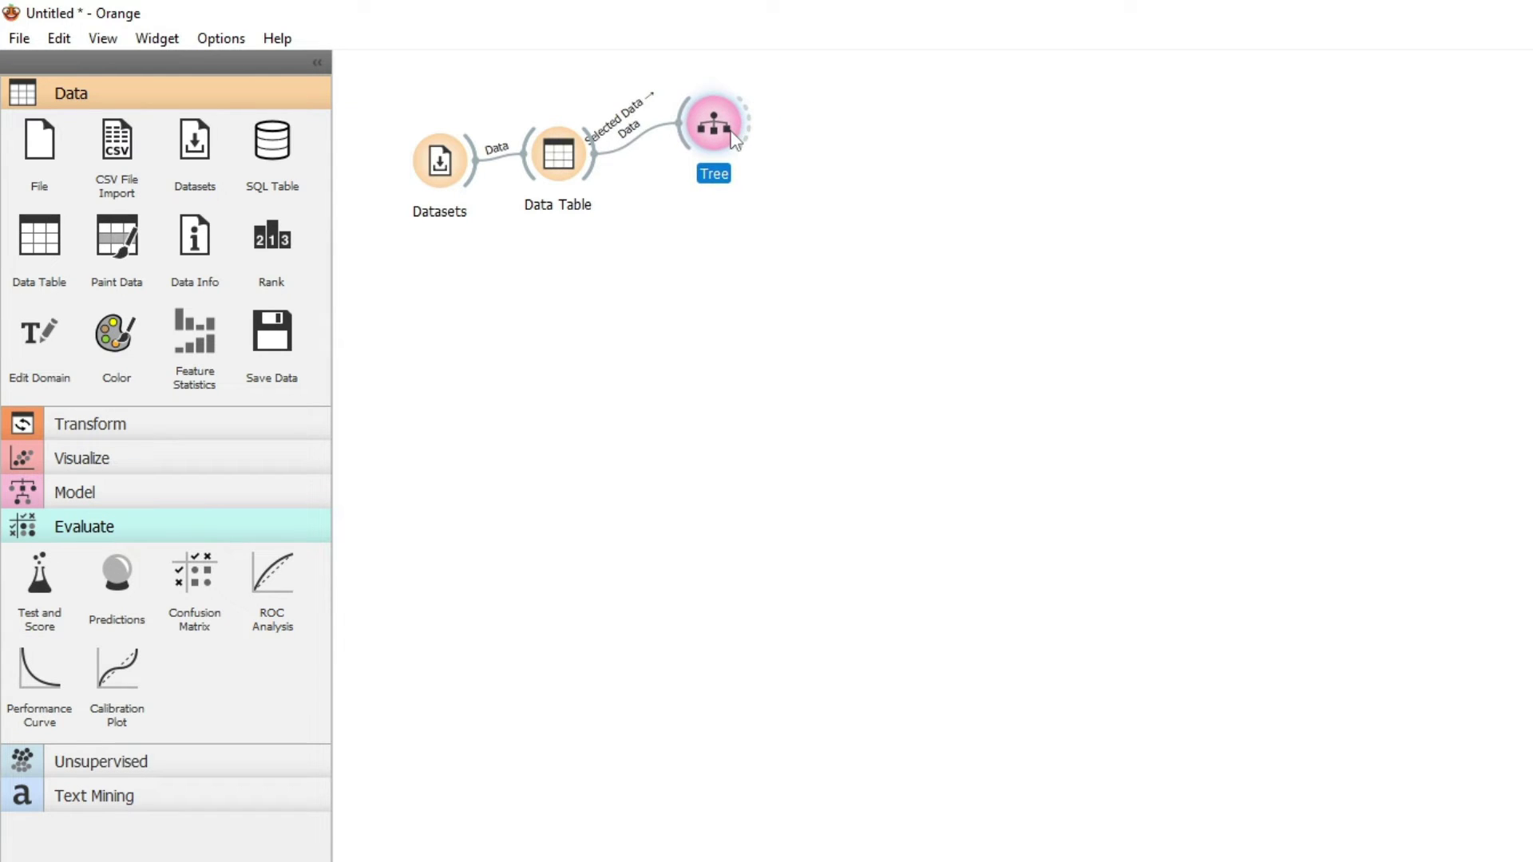
# Add a Test and Score below the Tree, fed by Data Table's output.
pyautogui.rightClick(743, 319)
pyautogui.click(781, 379)
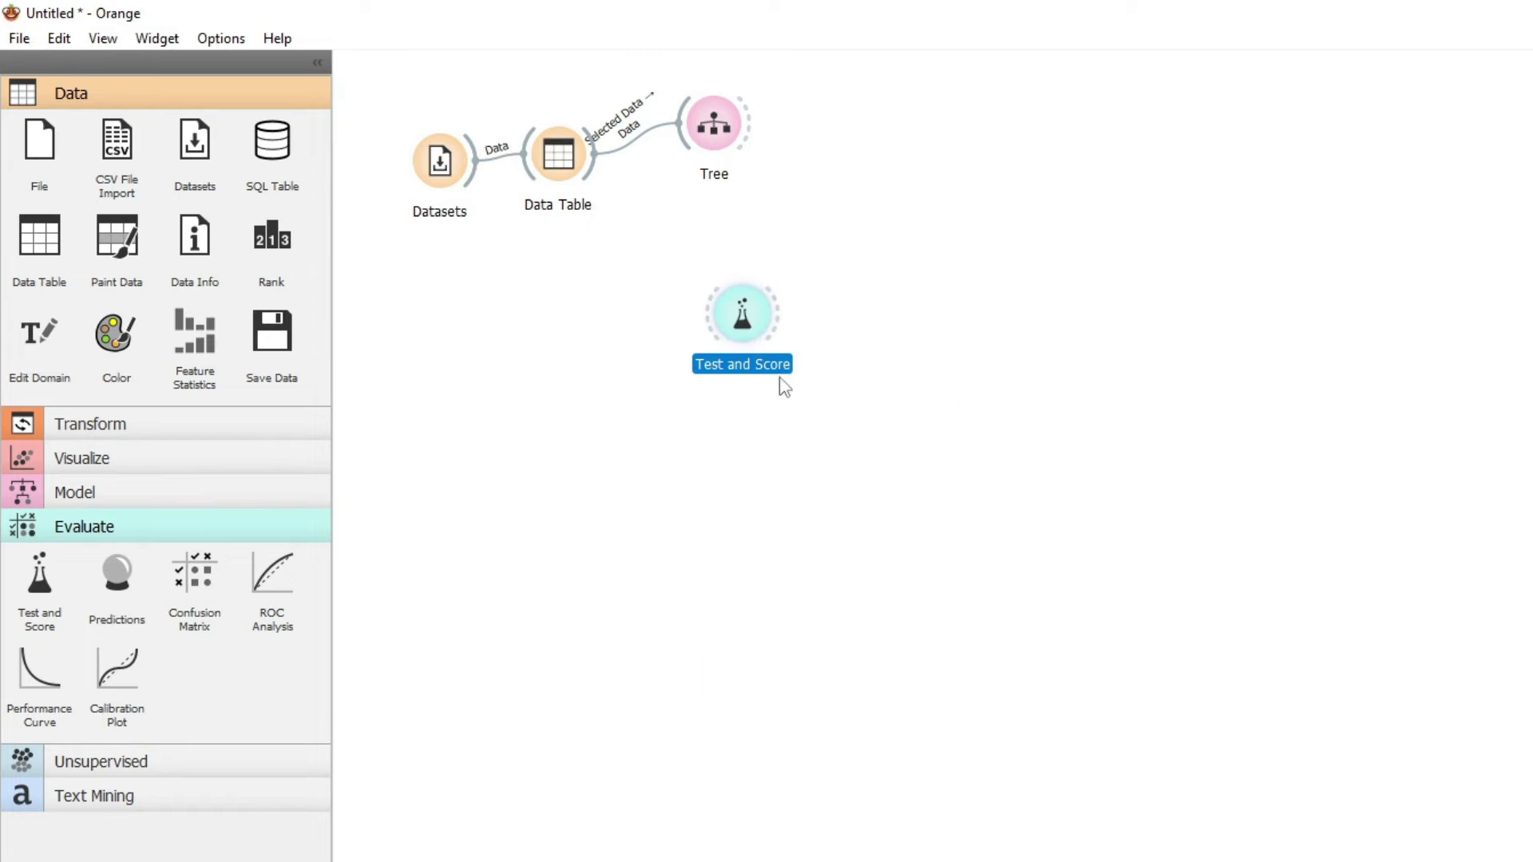
pyautogui.moveTo(749, 343); pyautogui.dragTo(717, 249)
pyautogui.moveTo(595, 155); pyautogui.dragTo(677, 222)
# Add a Confusion Matrix via 'con' search, fed by Test and Score's evaluation results.
pyautogui.rightClick(878, 221)
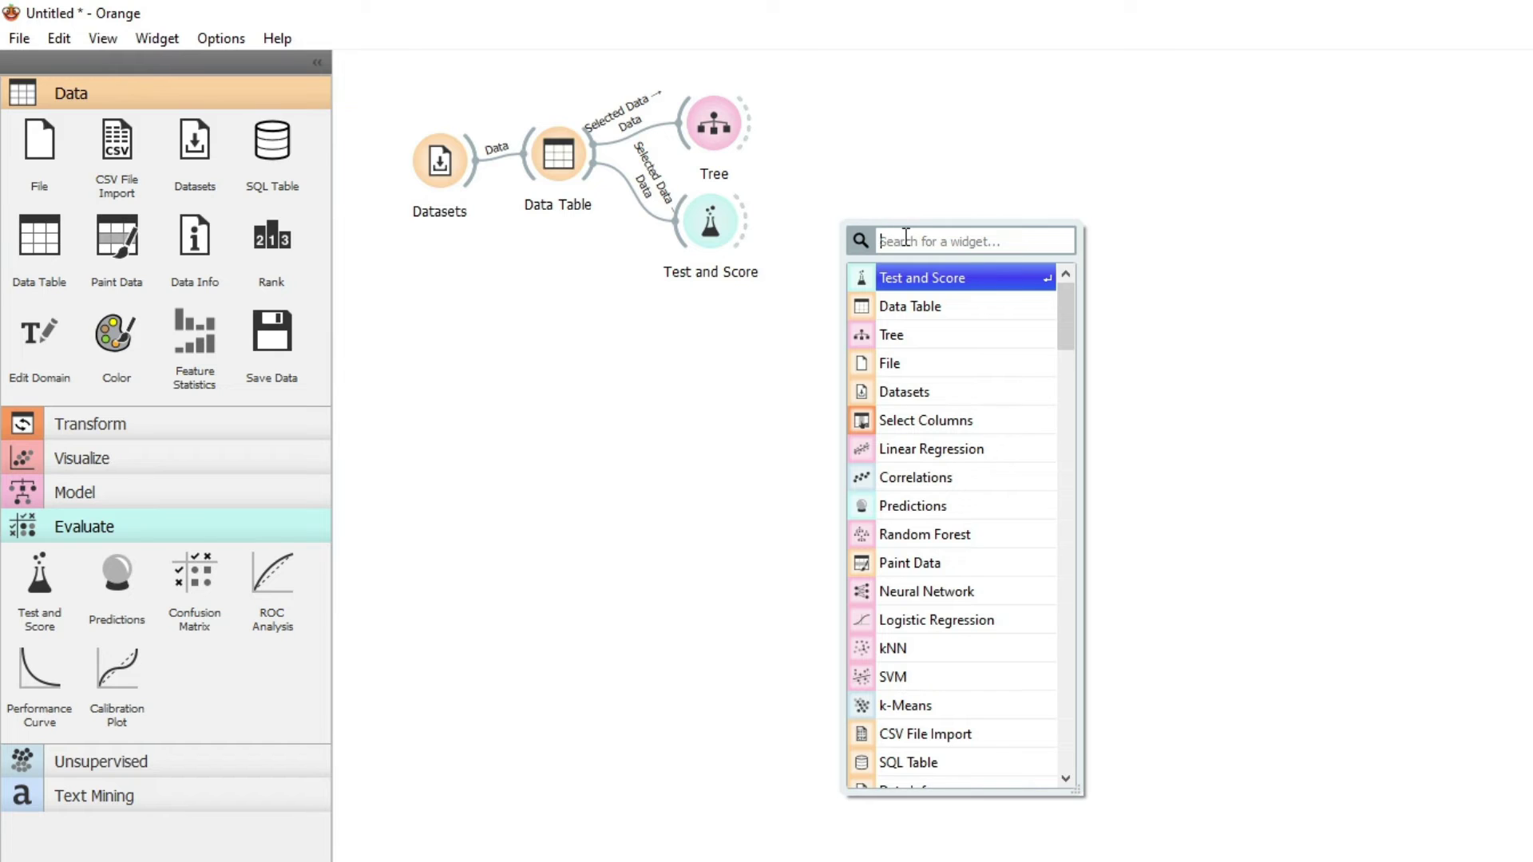
pyautogui.write('con')
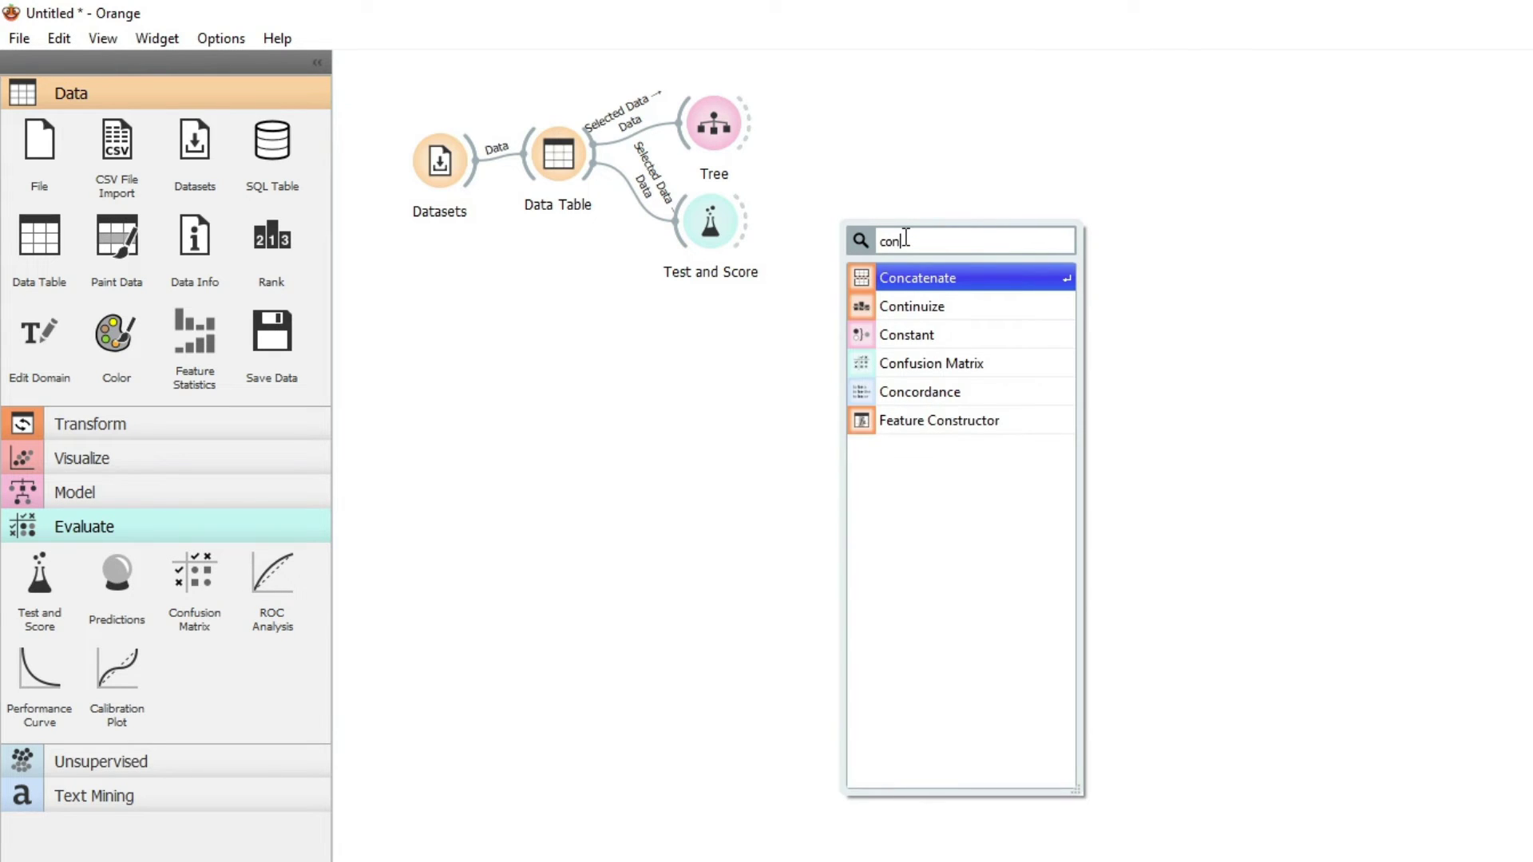
pyautogui.click(946, 363)
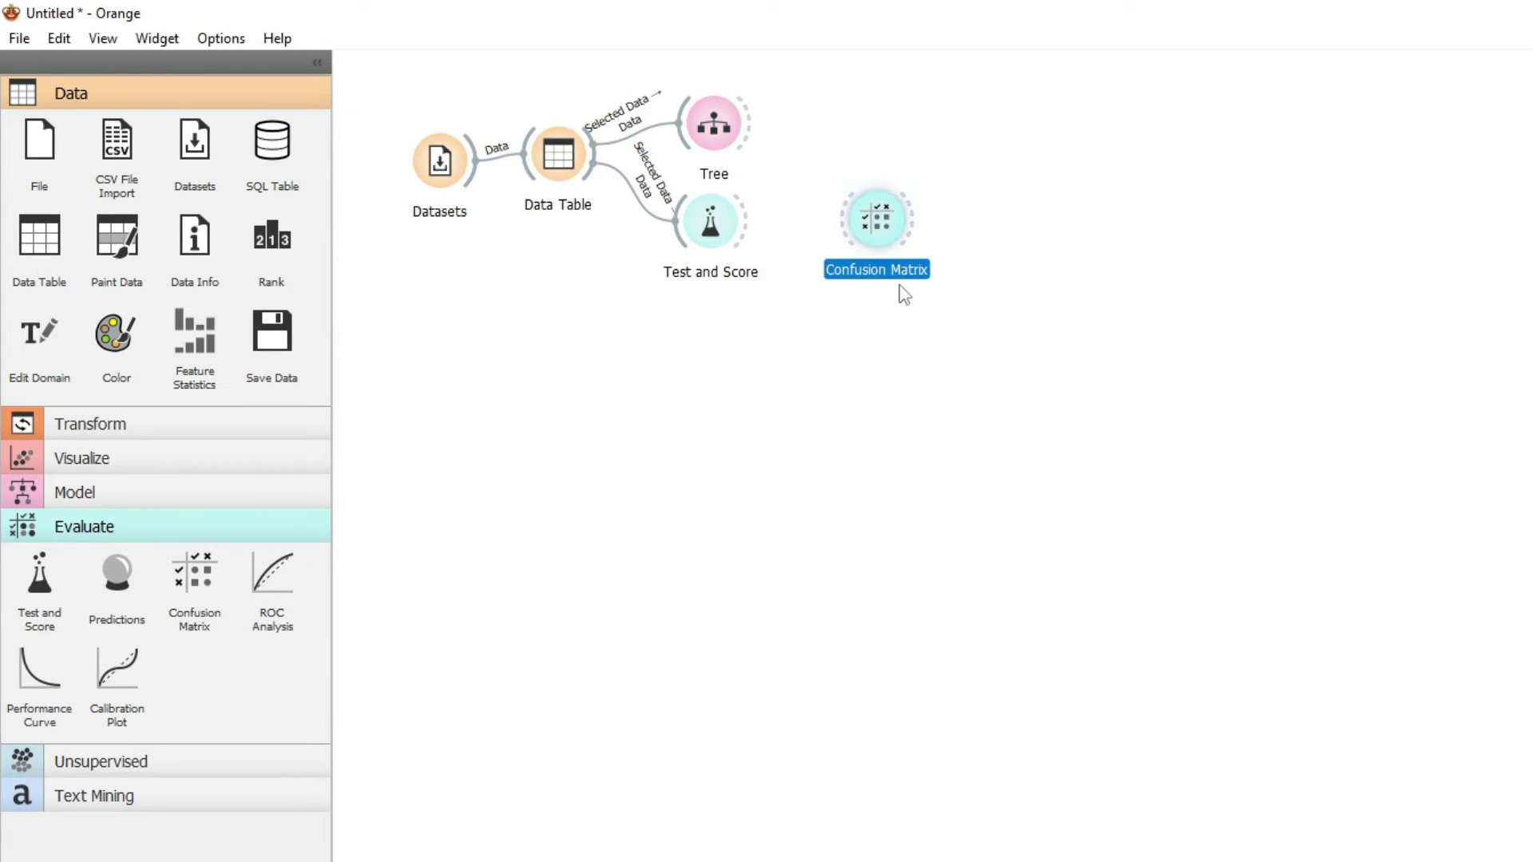
pyautogui.moveTo(746, 221); pyautogui.dragTo(838, 229)
pyautogui.doubleClick(881, 227)
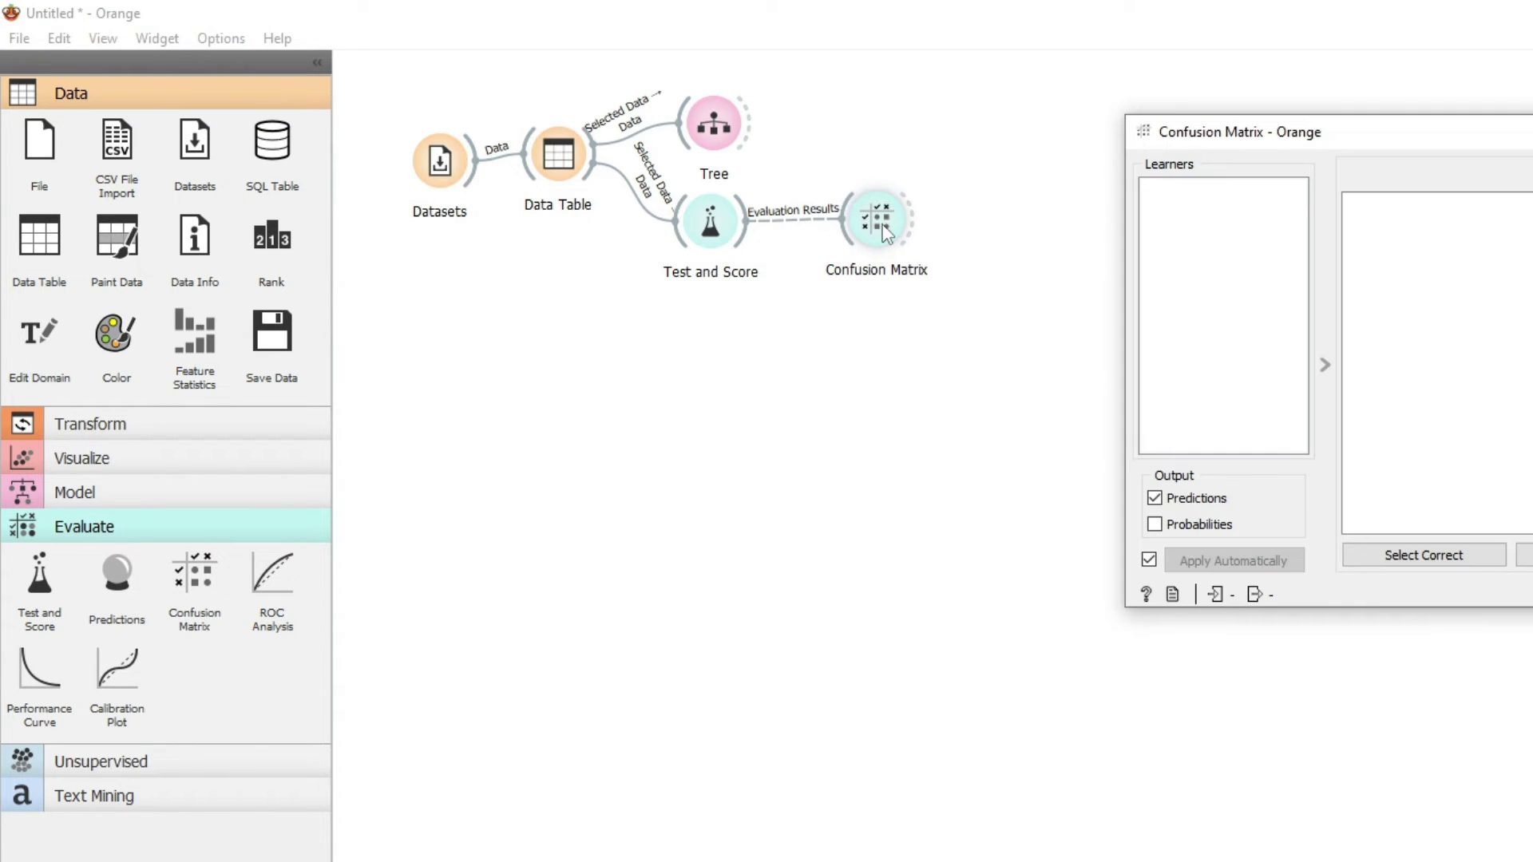
# Rearrange Test and Score and Confusion Matrix, then connect Tree as Test and Score's learner.
pyautogui.click(883, 233)
pyautogui.moveTo(878, 238); pyautogui.dragTo(1004, 270)
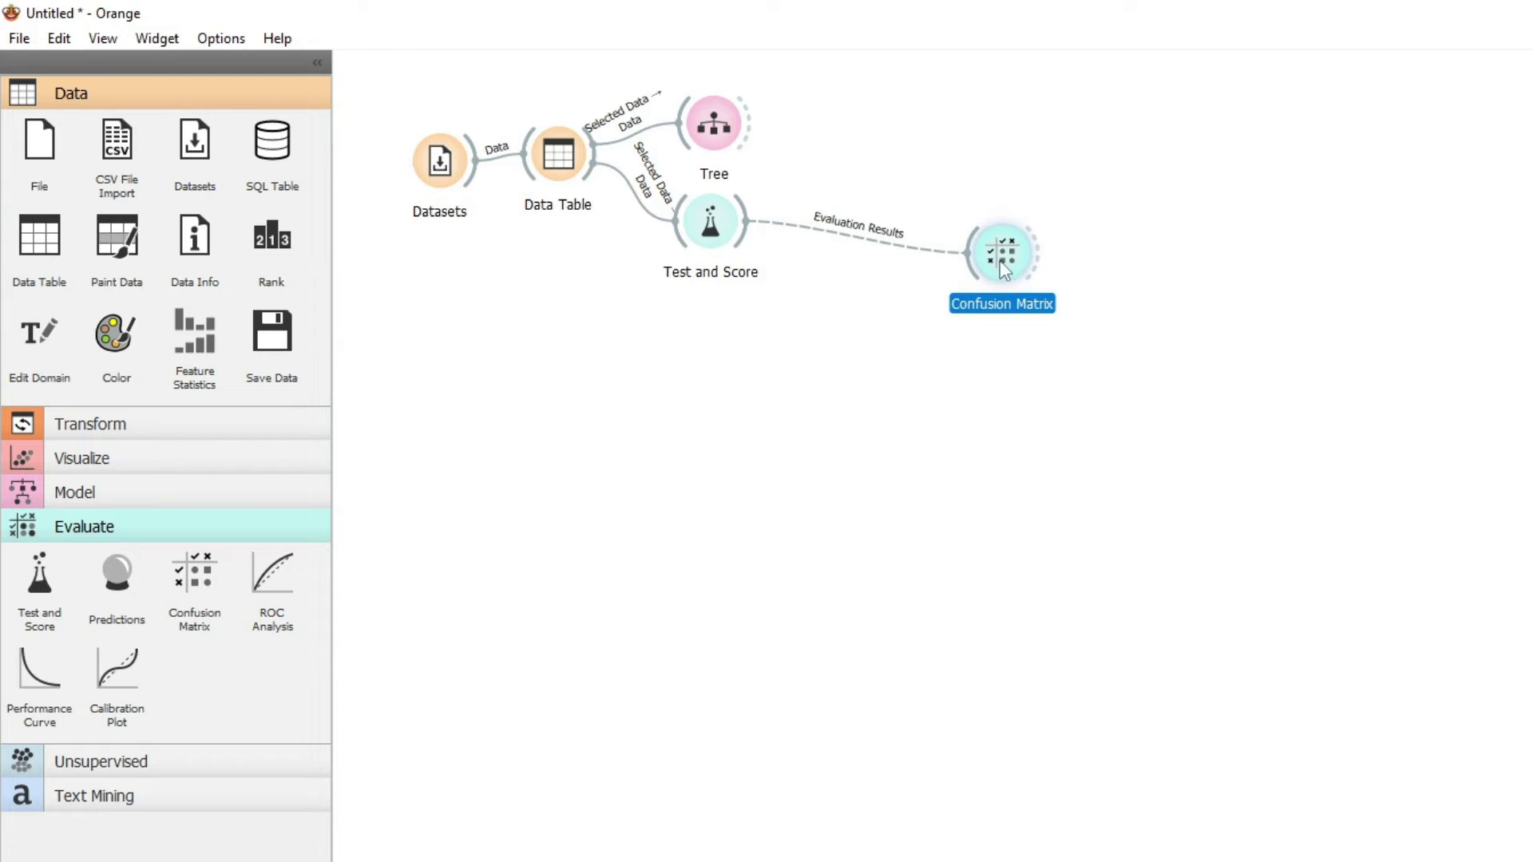
pyautogui.moveTo(709, 227); pyautogui.dragTo(848, 255)
pyautogui.click(749, 134)
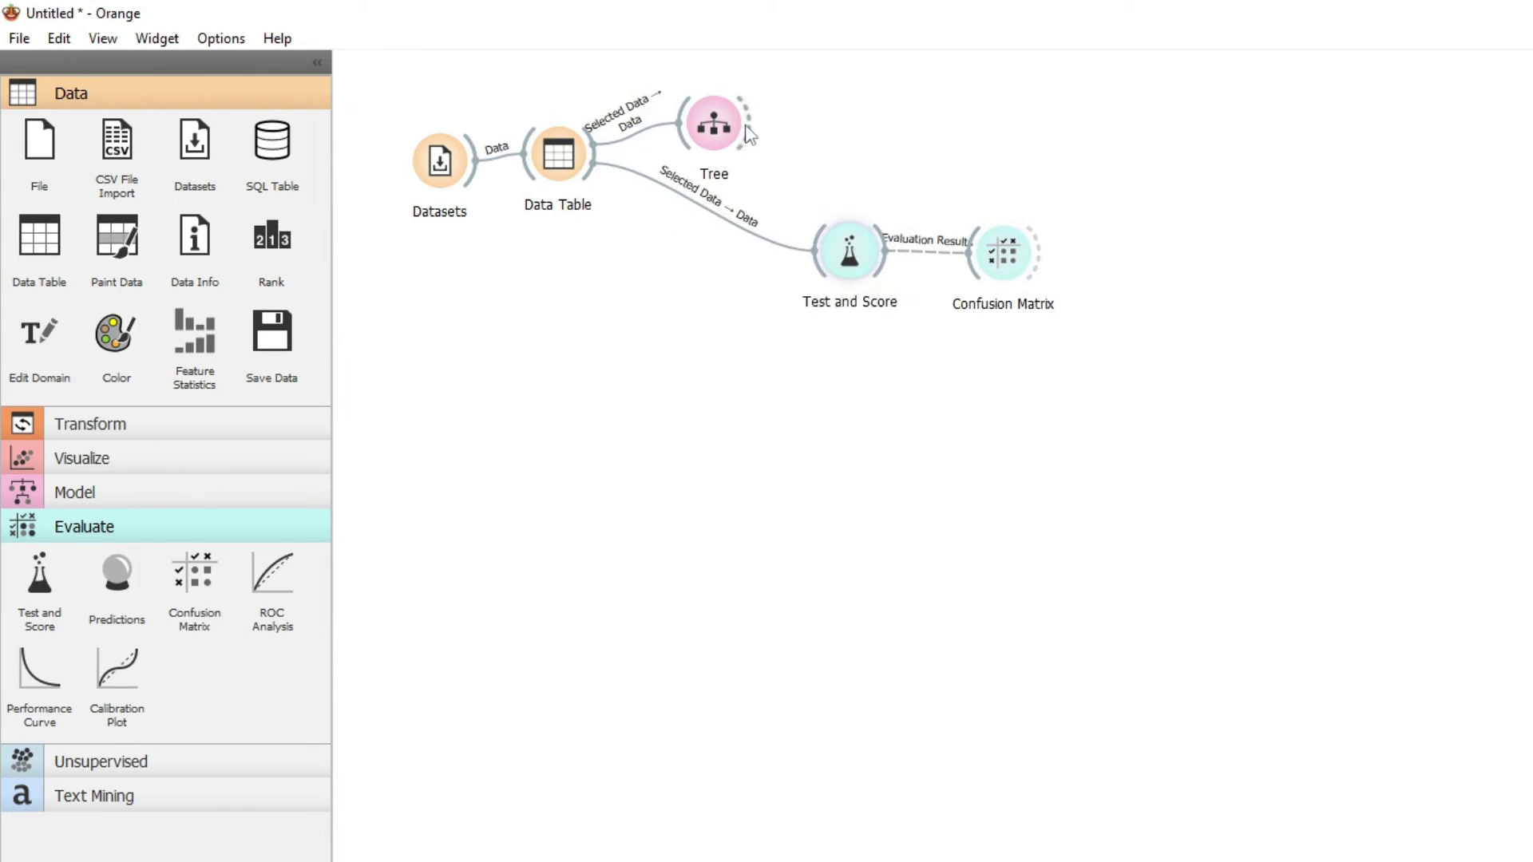
pyautogui.moveTo(746, 127); pyautogui.dragTo(822, 254)
pyautogui.doubleClick(999, 255)
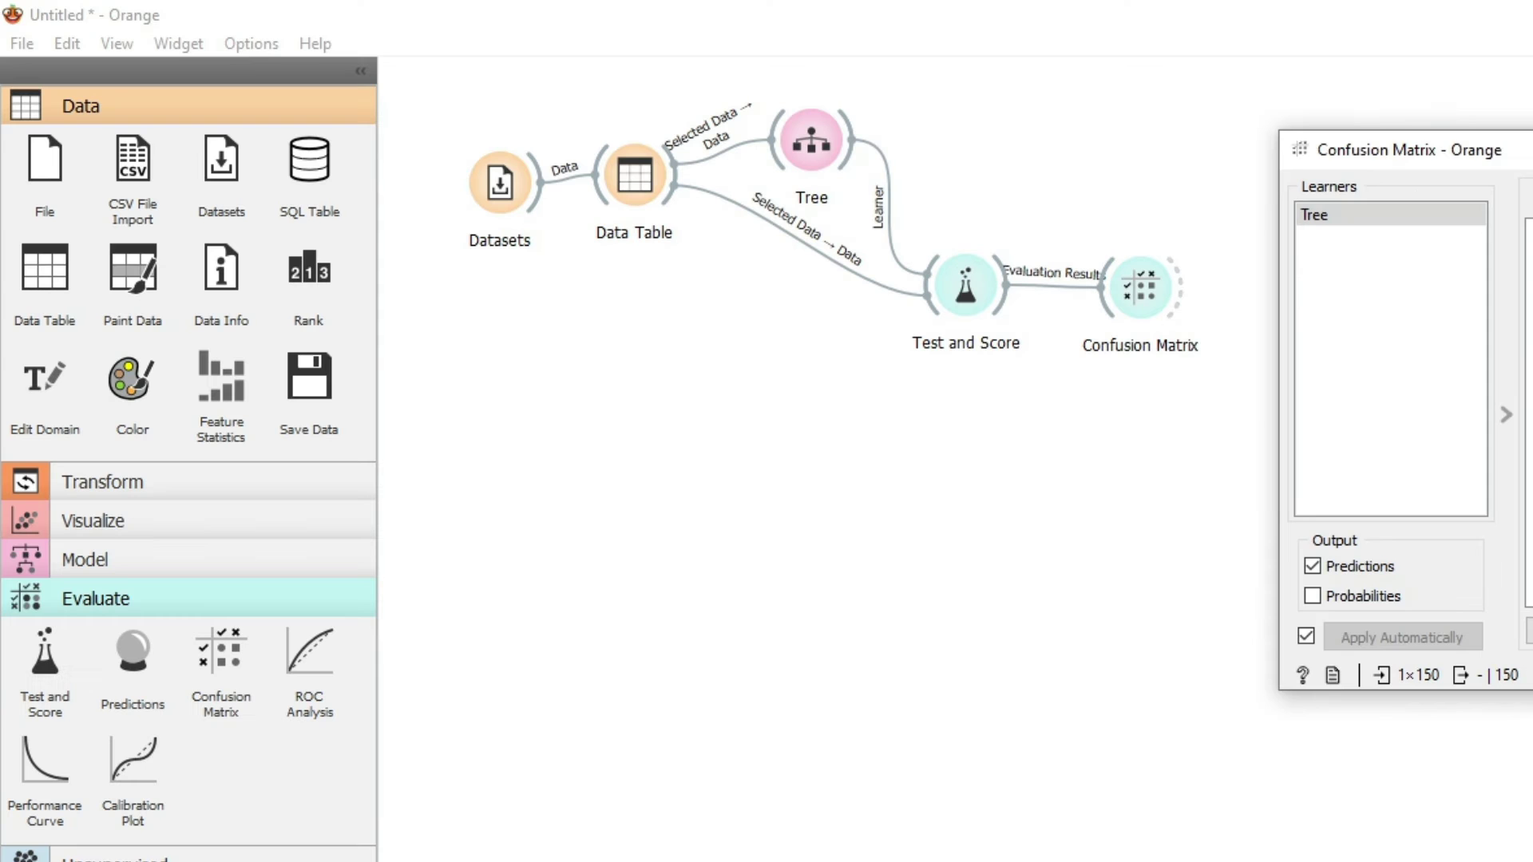
pyautogui.click(1451, 138)
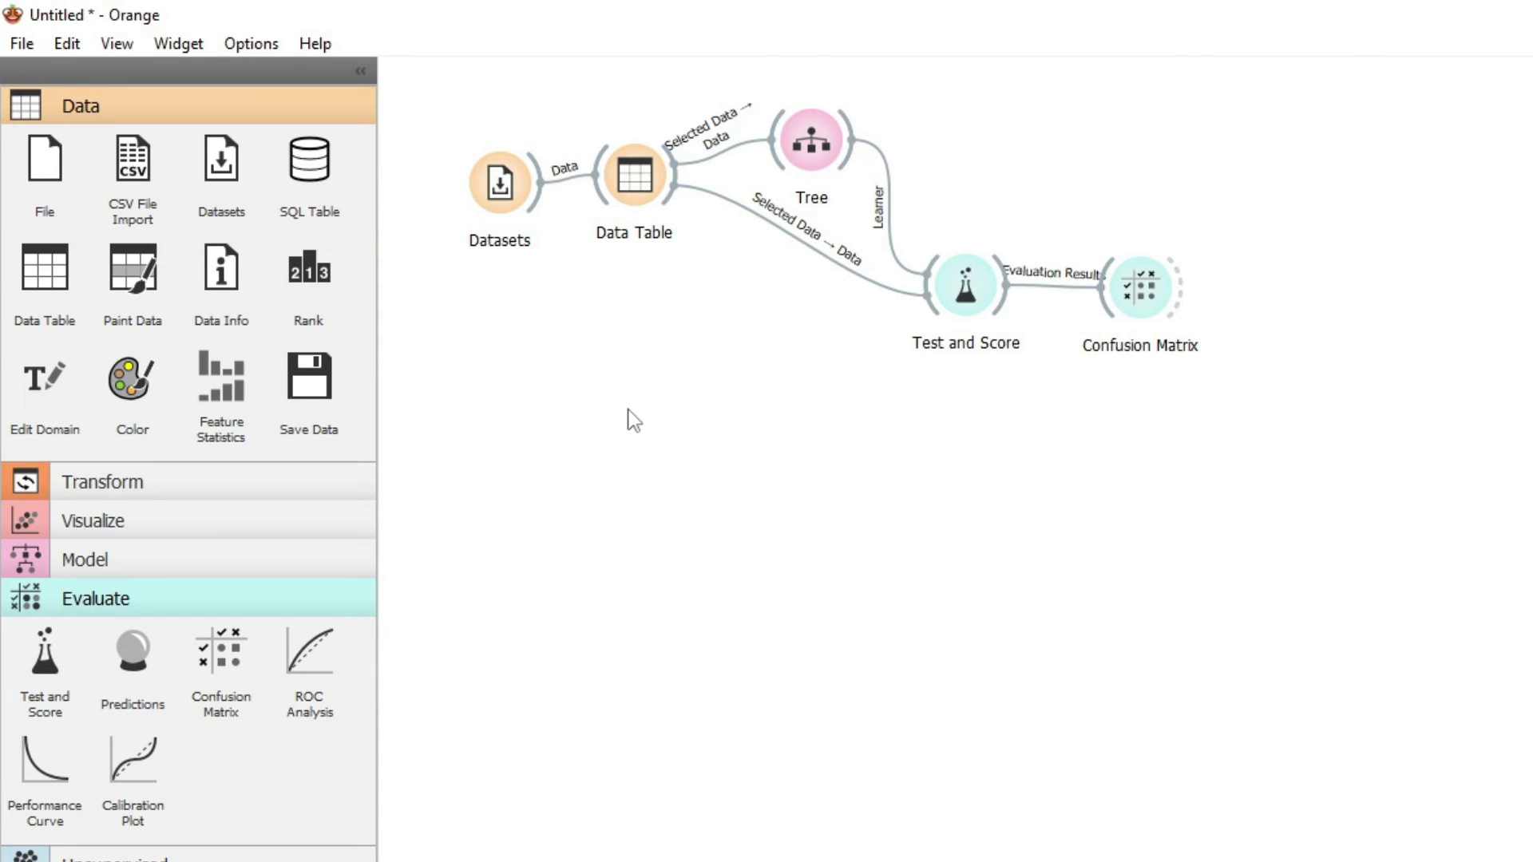
# Add a Random Forest, link Datasets' data output to it, and open its settings.
pyautogui.rightClick(553, 409)
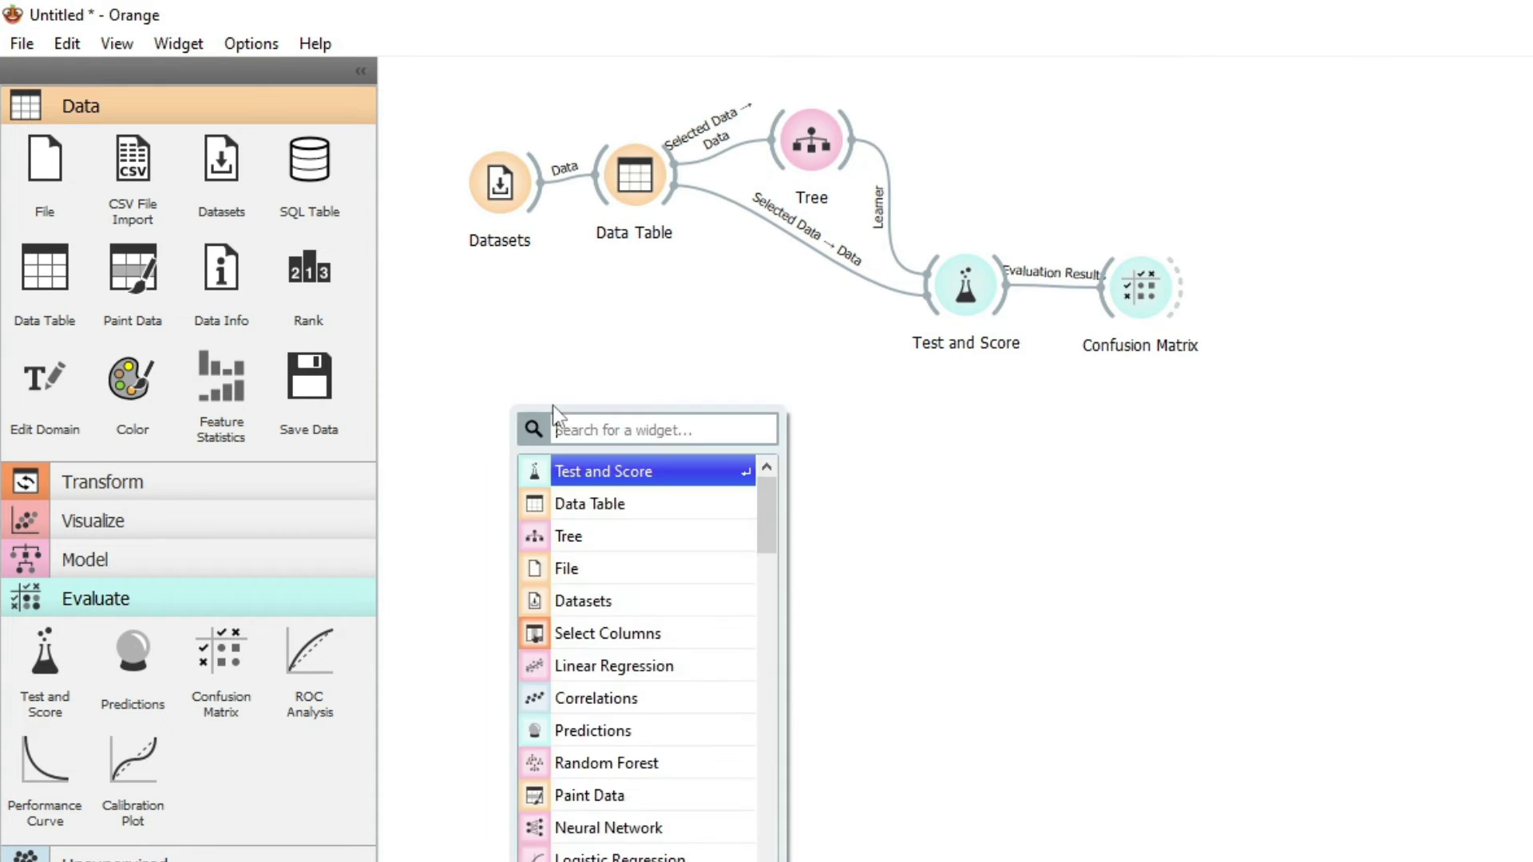
pyautogui.click(619, 763)
pyautogui.moveTo(566, 425); pyautogui.dragTo(710, 449)
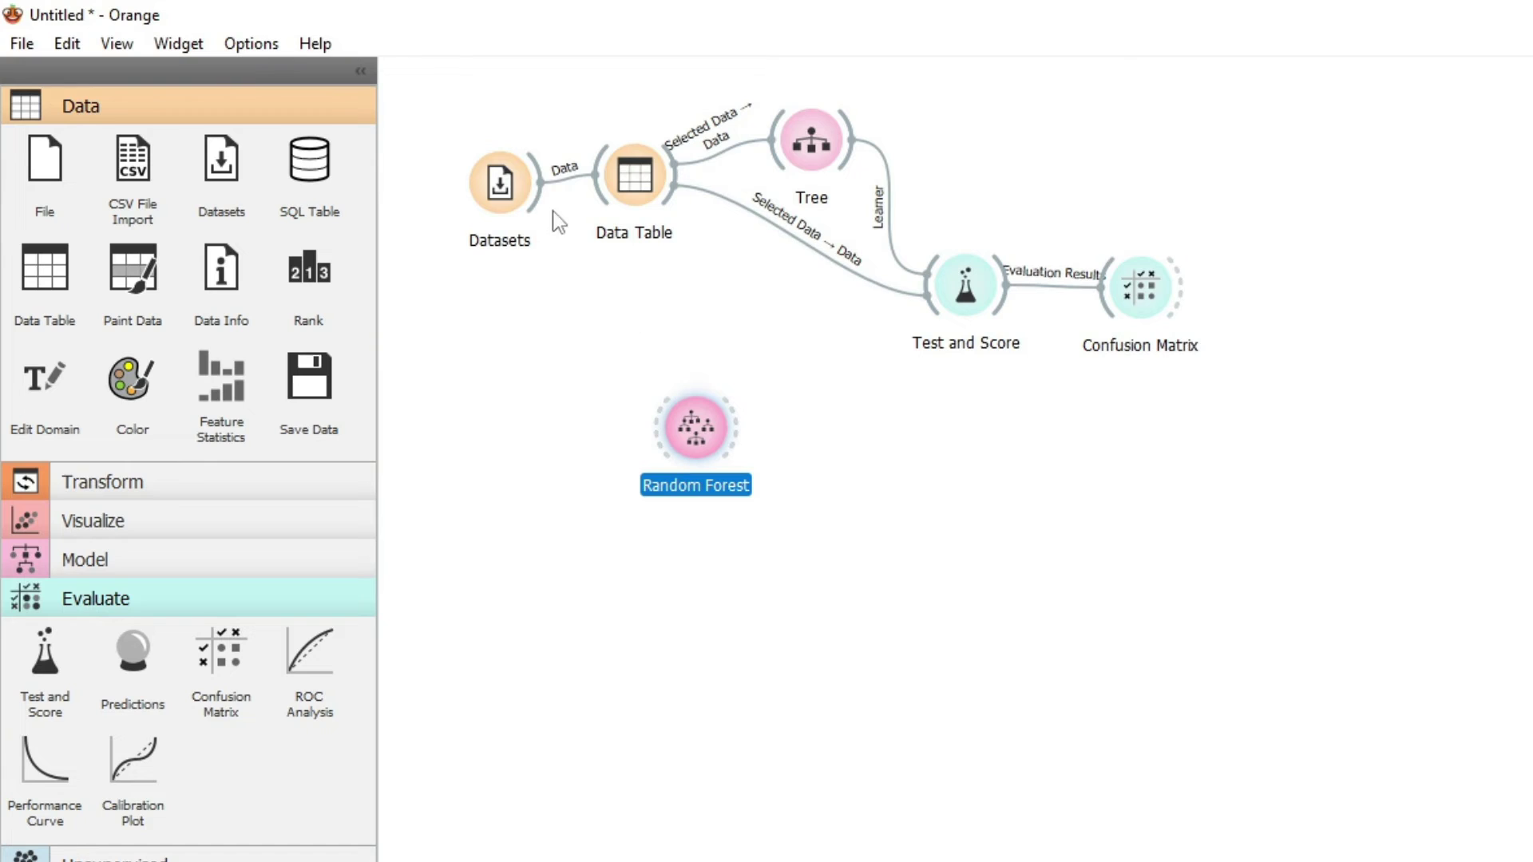
pyautogui.moveTo(541, 182); pyautogui.dragTo(651, 435)
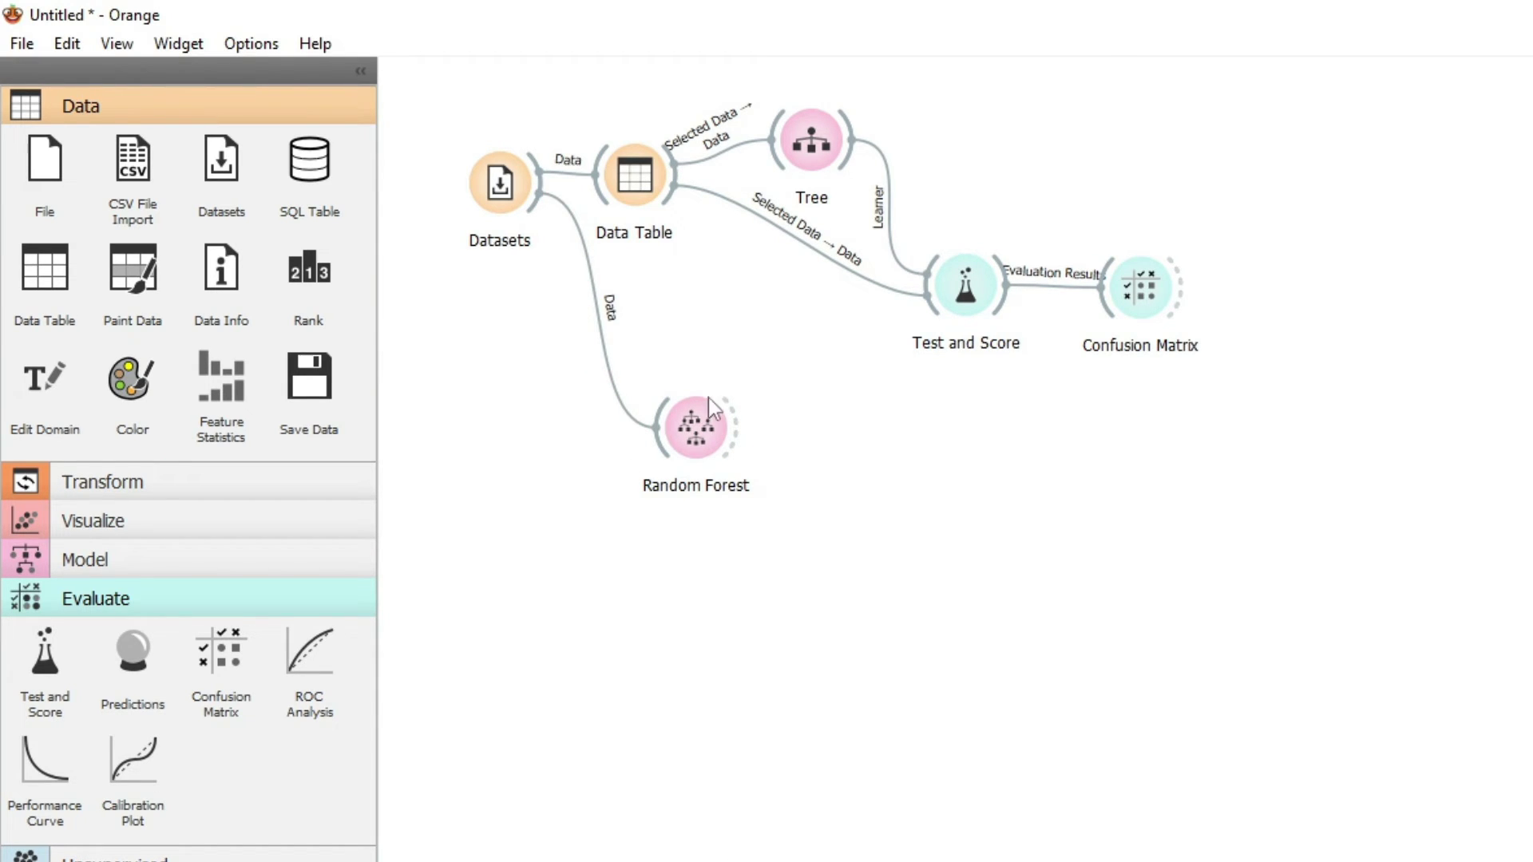
pyautogui.doubleClick(702, 432)
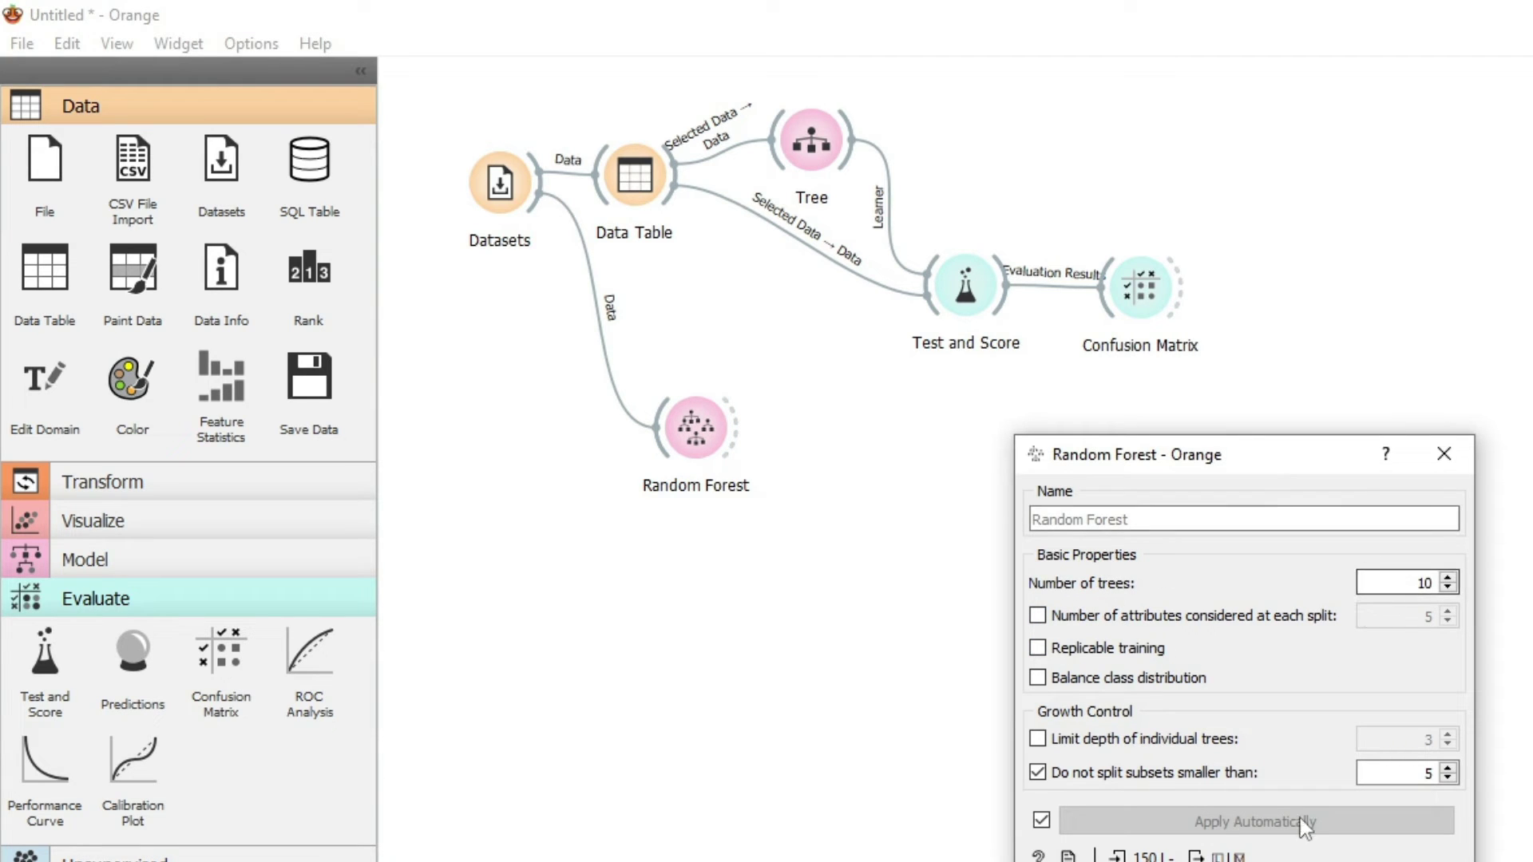
# Reopen the Random Forest settings and reduce Number of trees from 20 to 10.
pyautogui.click(1443, 454)
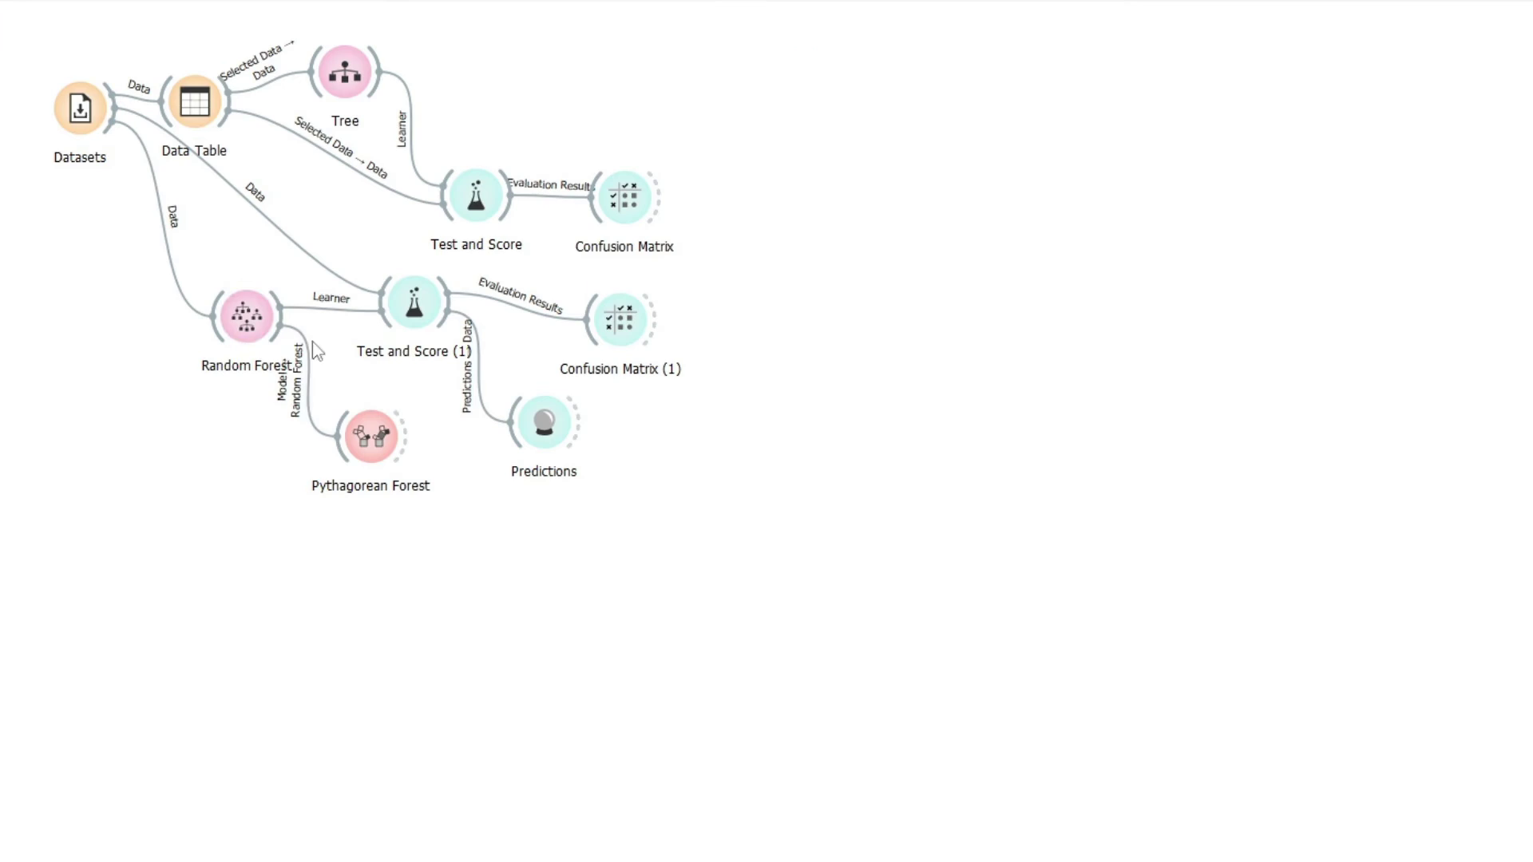
pyautogui.click(247, 318)
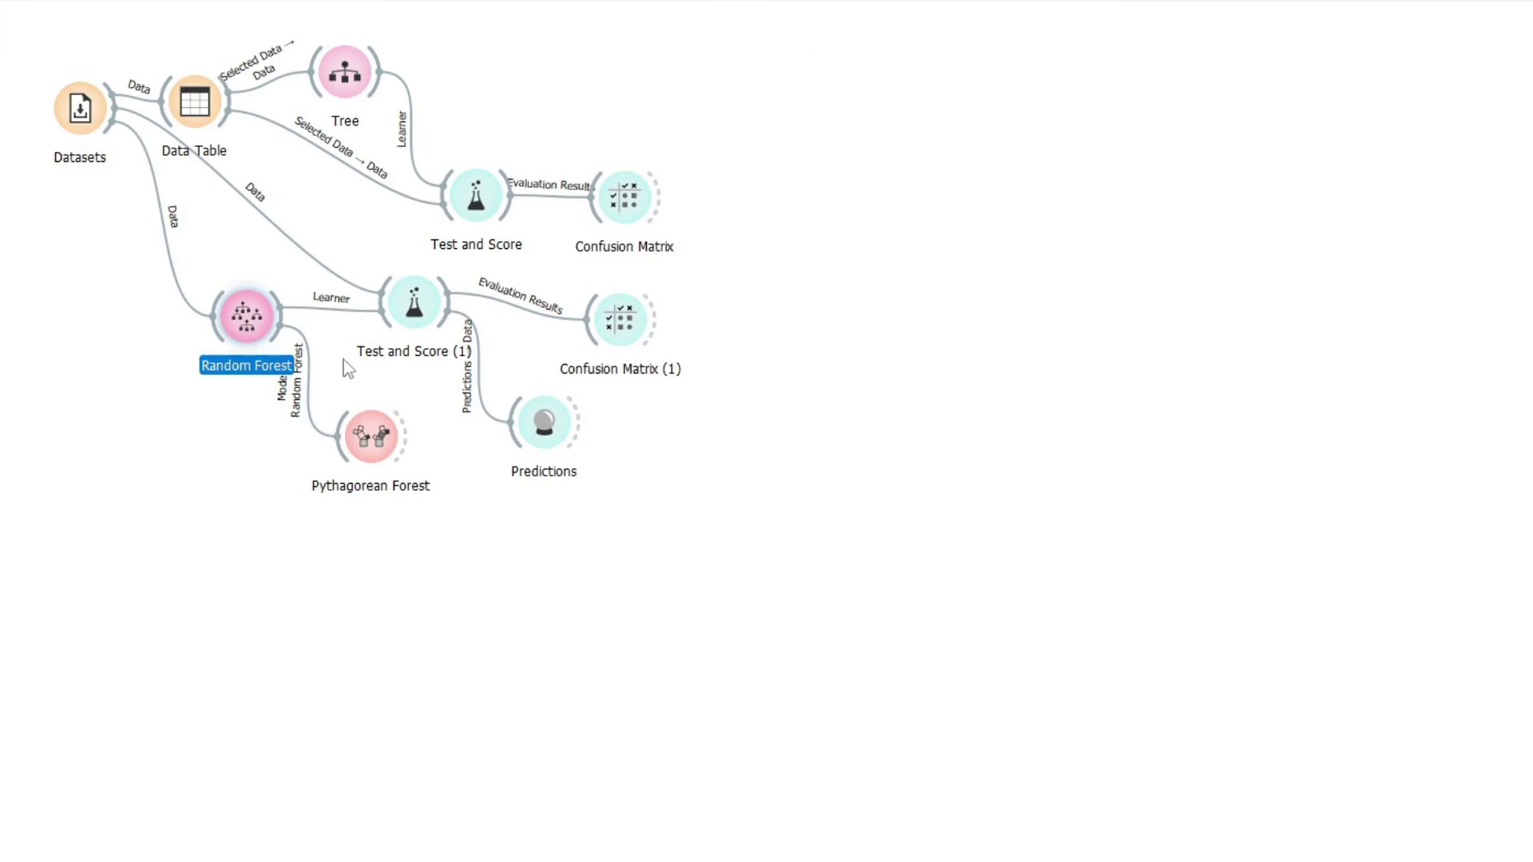
pyautogui.doubleClick(254, 327)
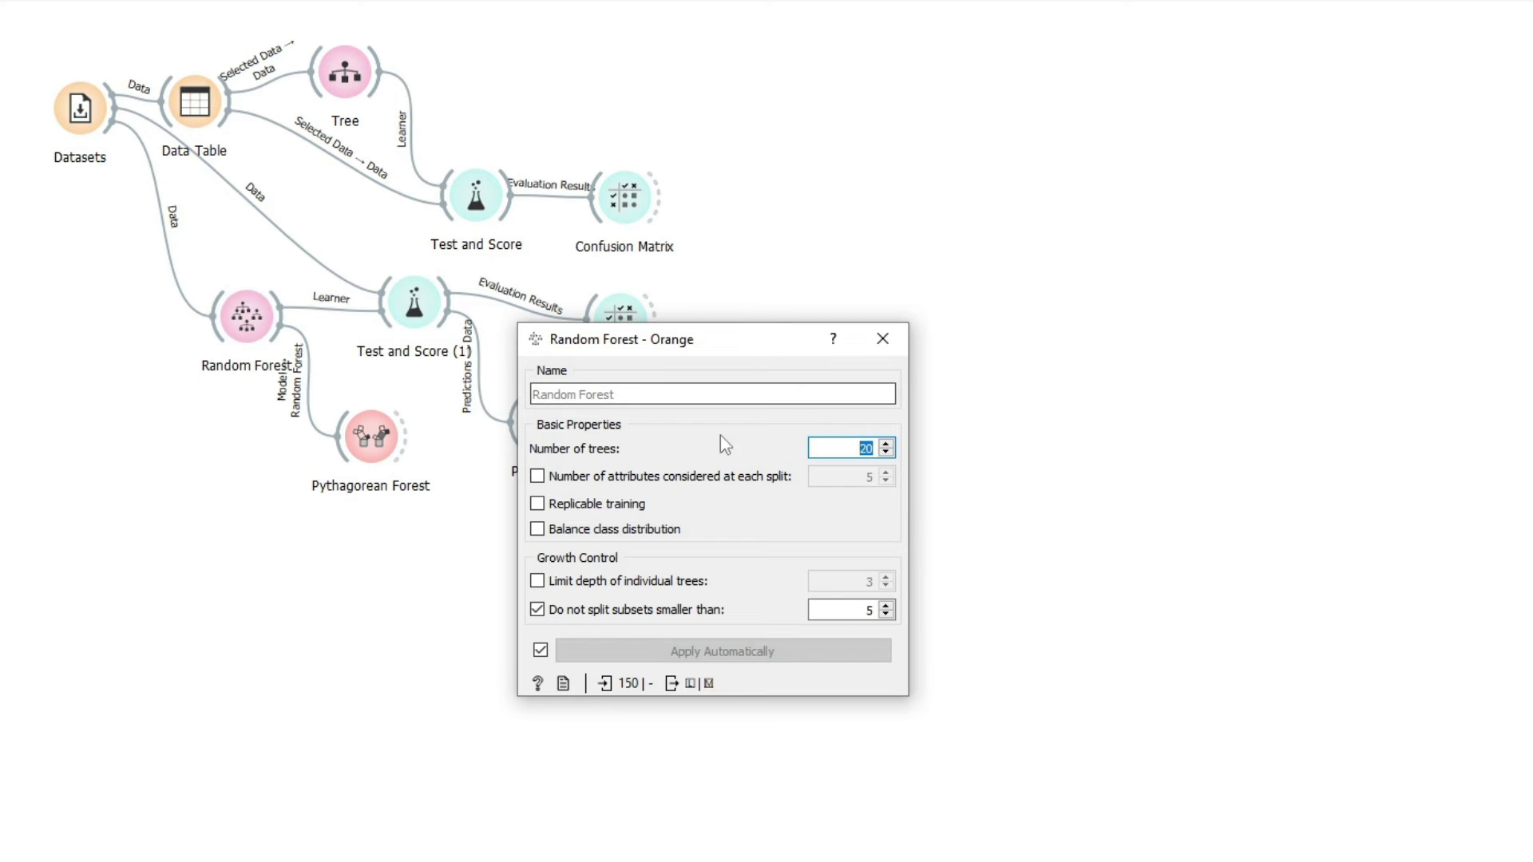
pyautogui.scroll(-7, 887, 453)
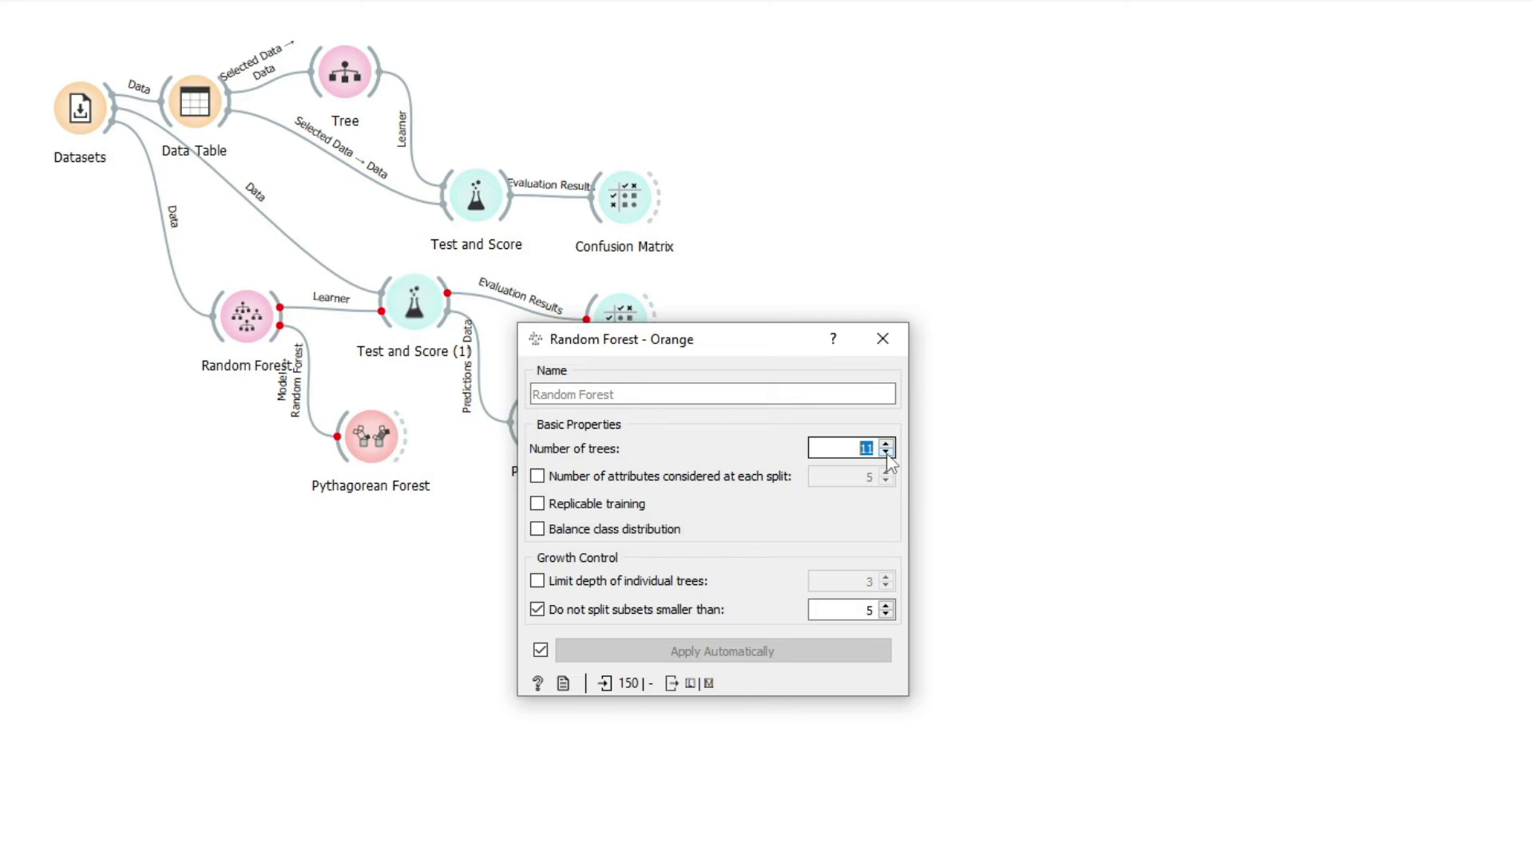
pyautogui.scroll(-3, 887, 454)
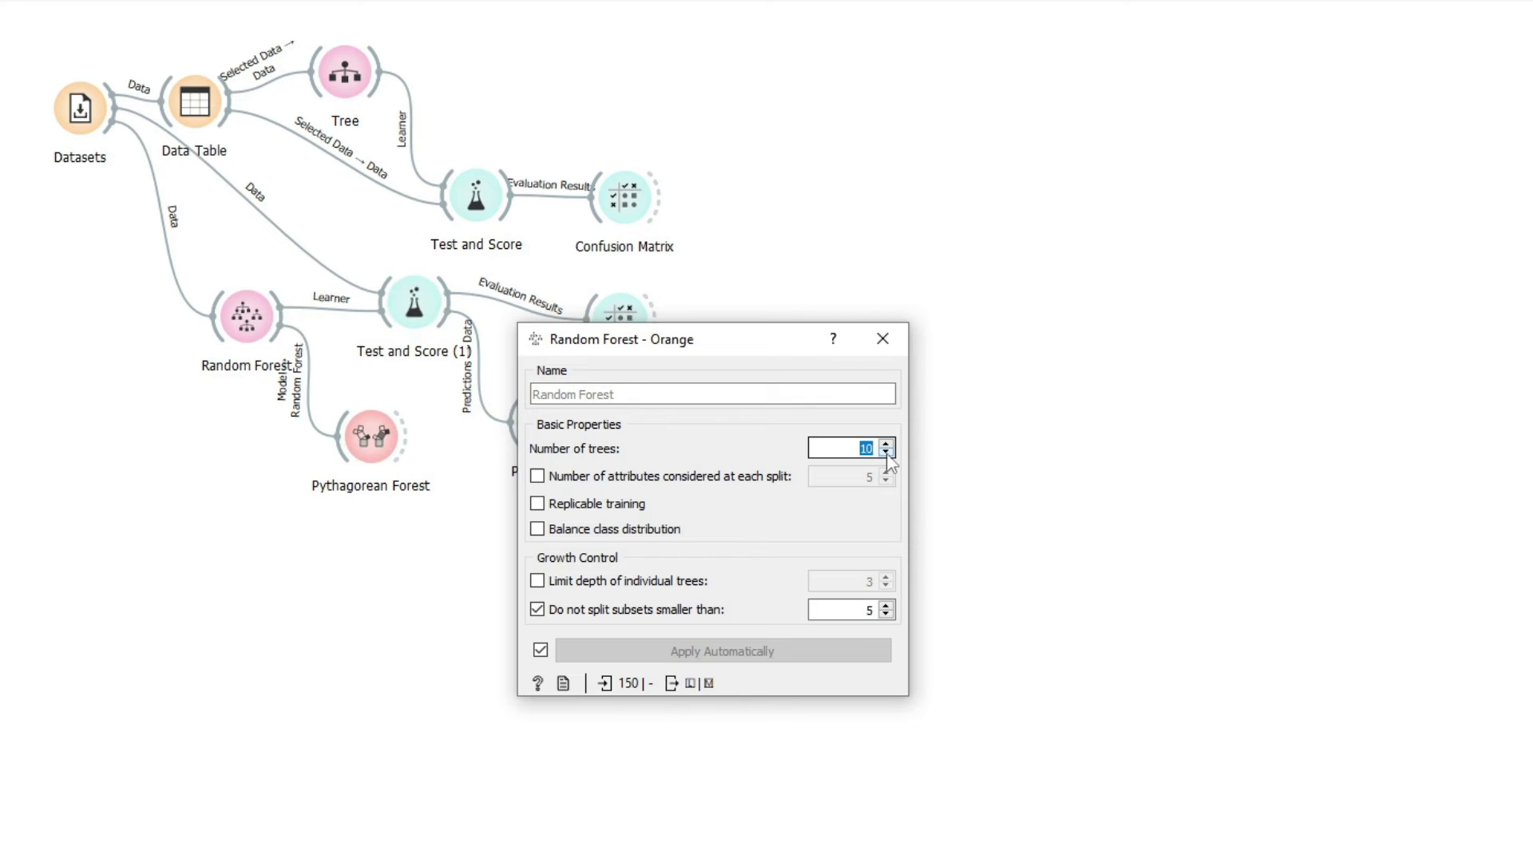
pyautogui.click(882, 338)
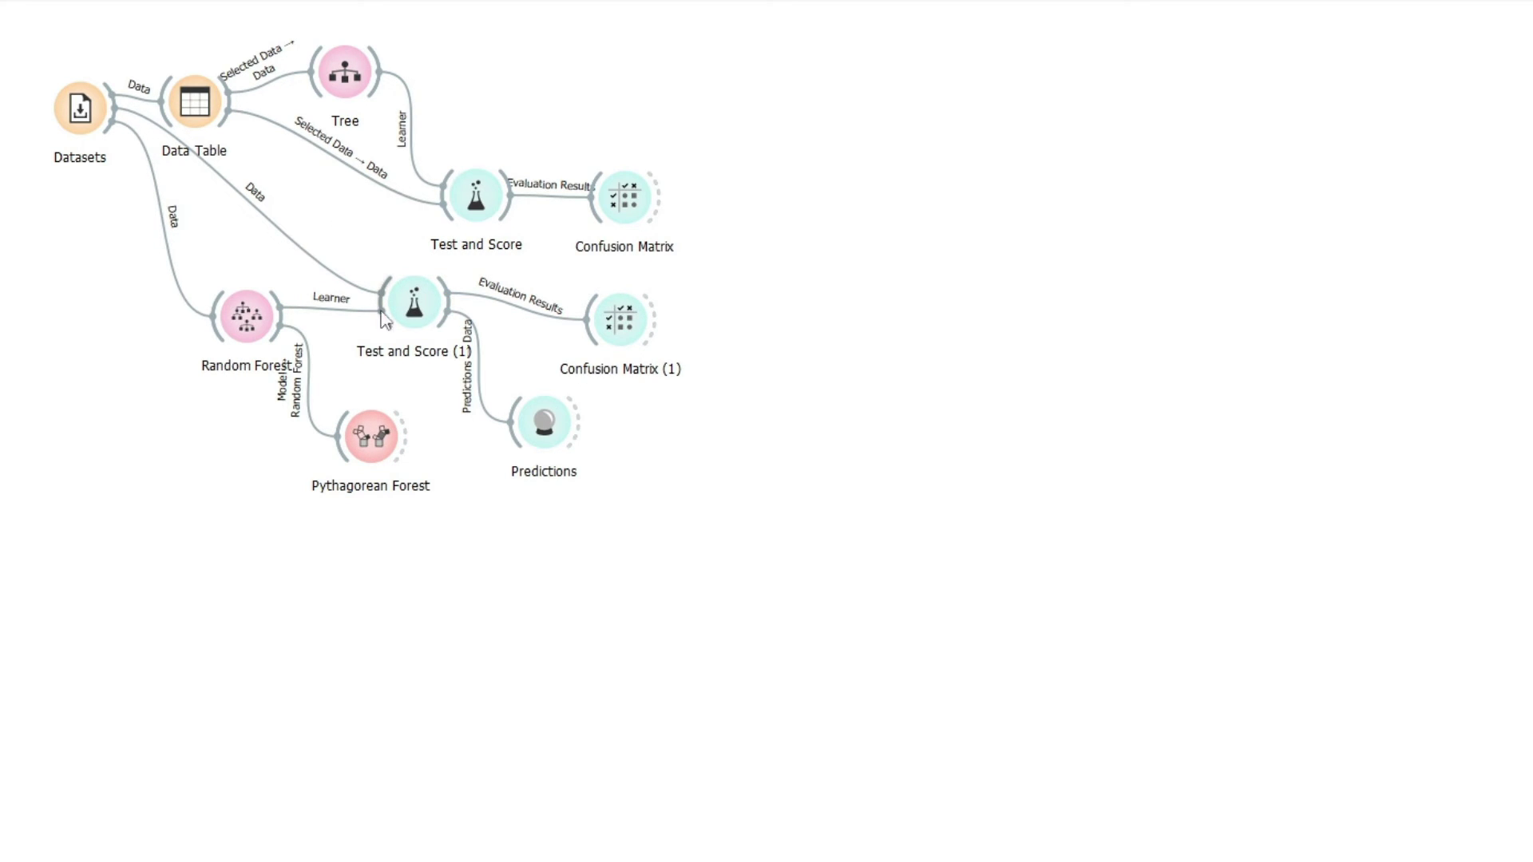
# Compare the Random Forest's Confusion Matrix (1) with the Tree's Confusion Matrix.
pyautogui.doubleClick(620, 320)
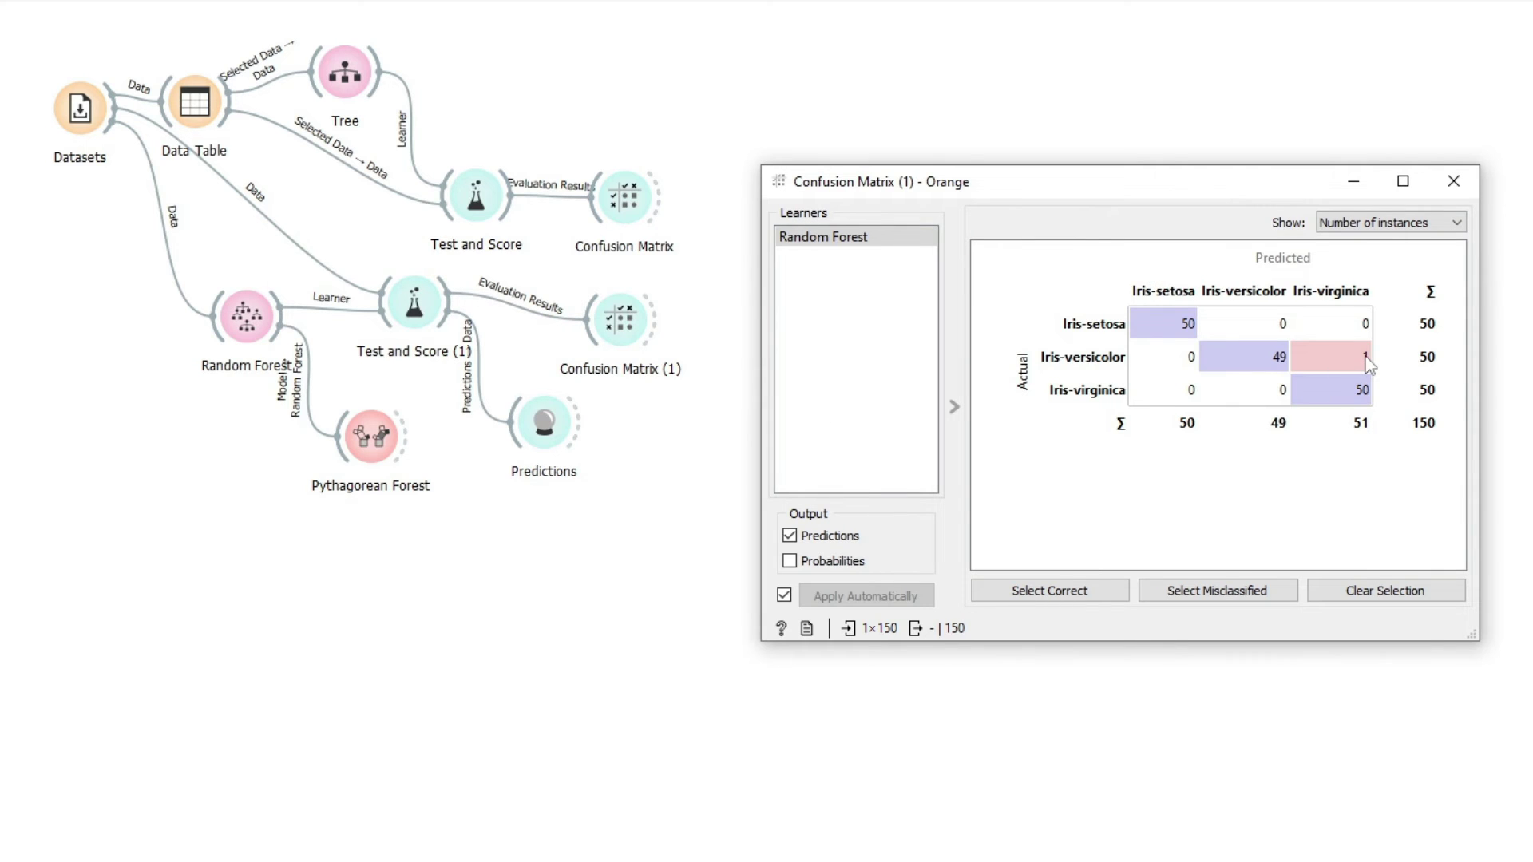
pyautogui.click(1453, 181)
pyautogui.click(613, 210)
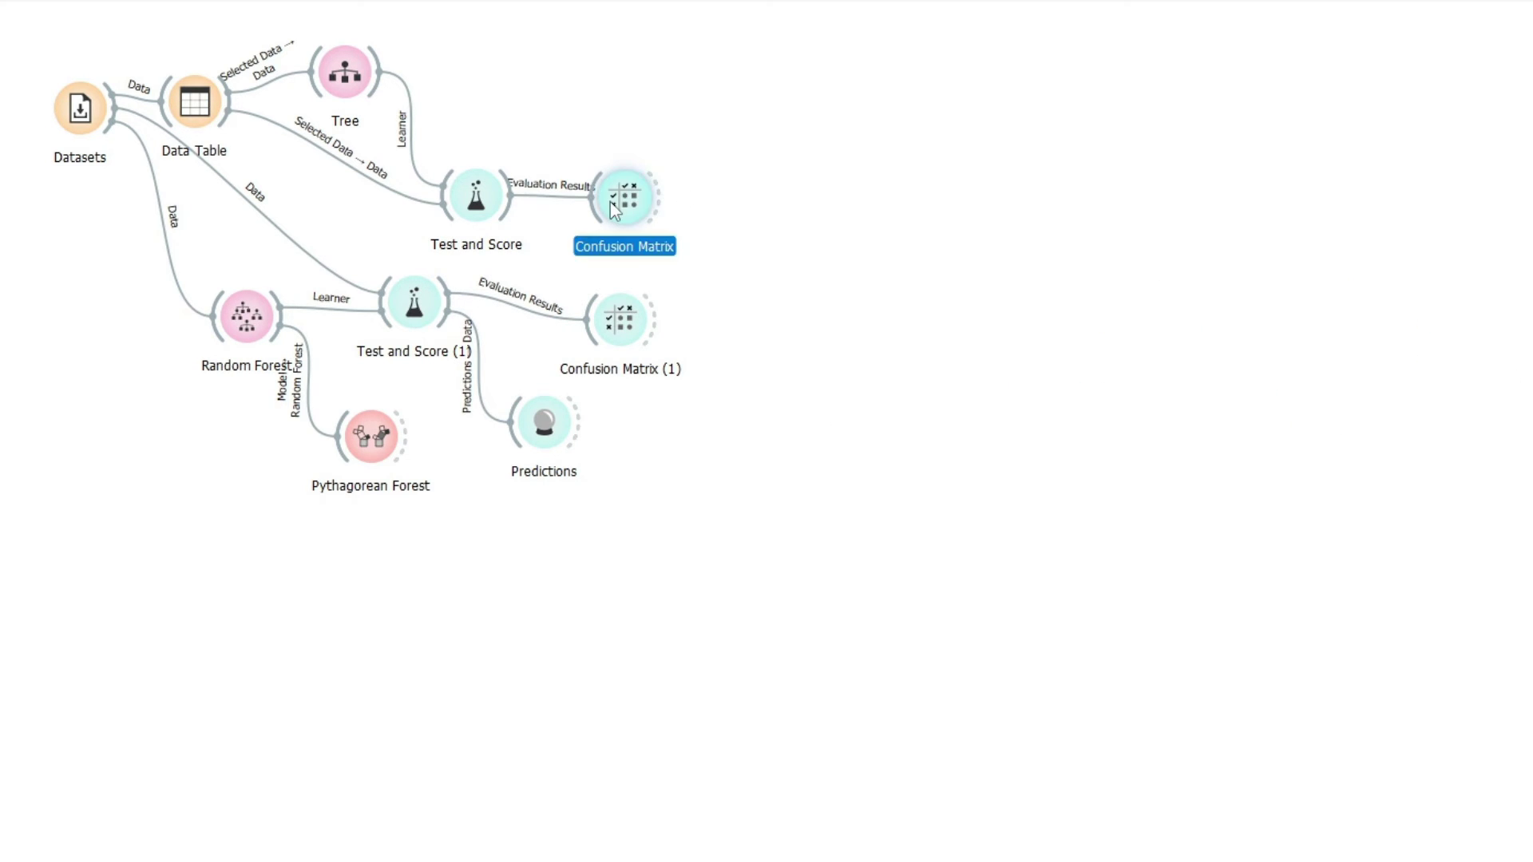
pyautogui.doubleClick(613, 209)
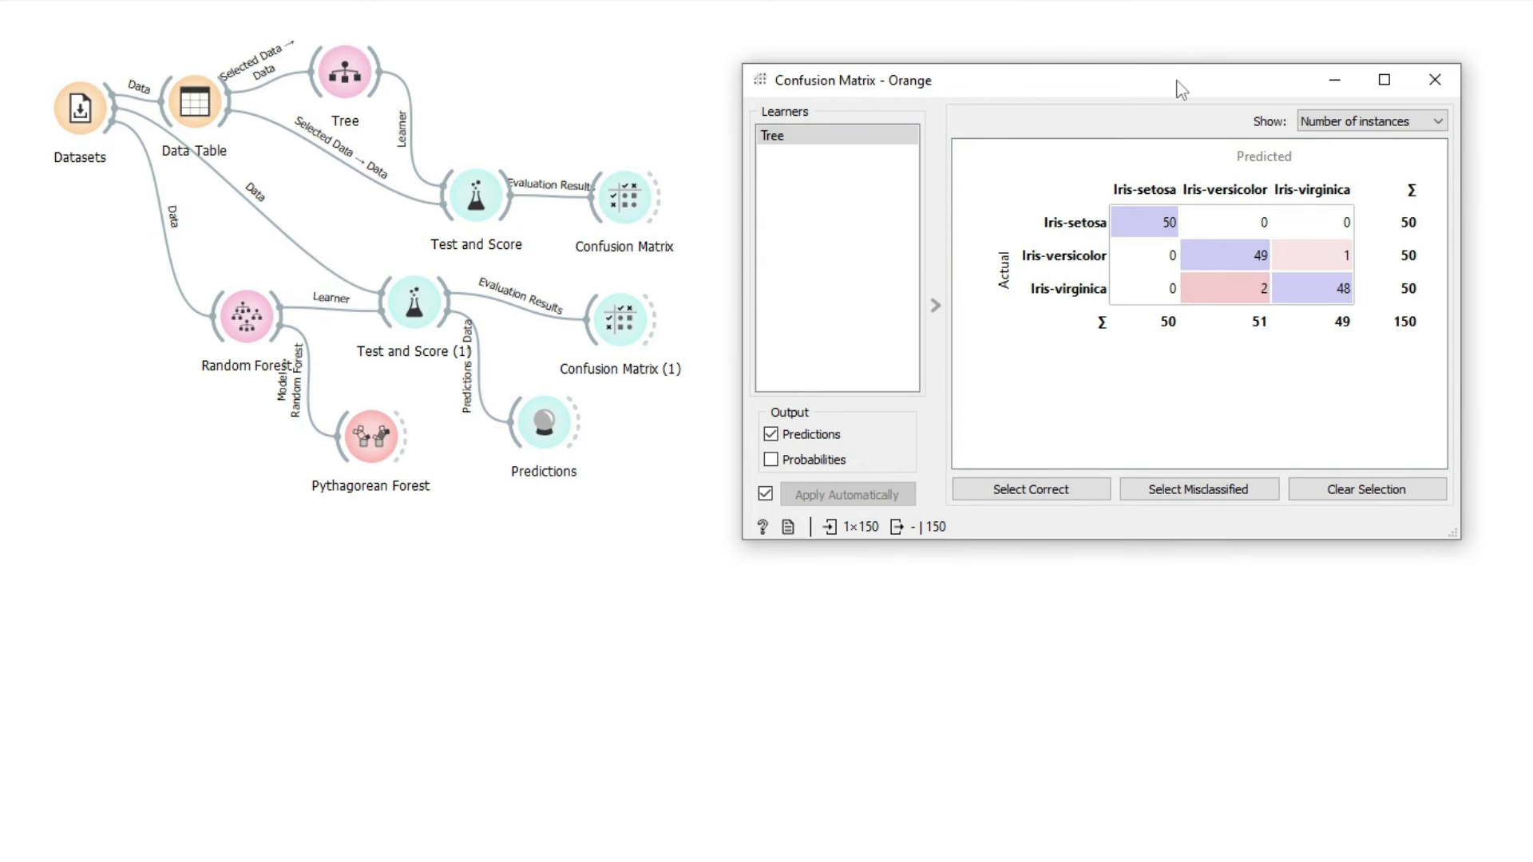
pyautogui.click(1431, 81)
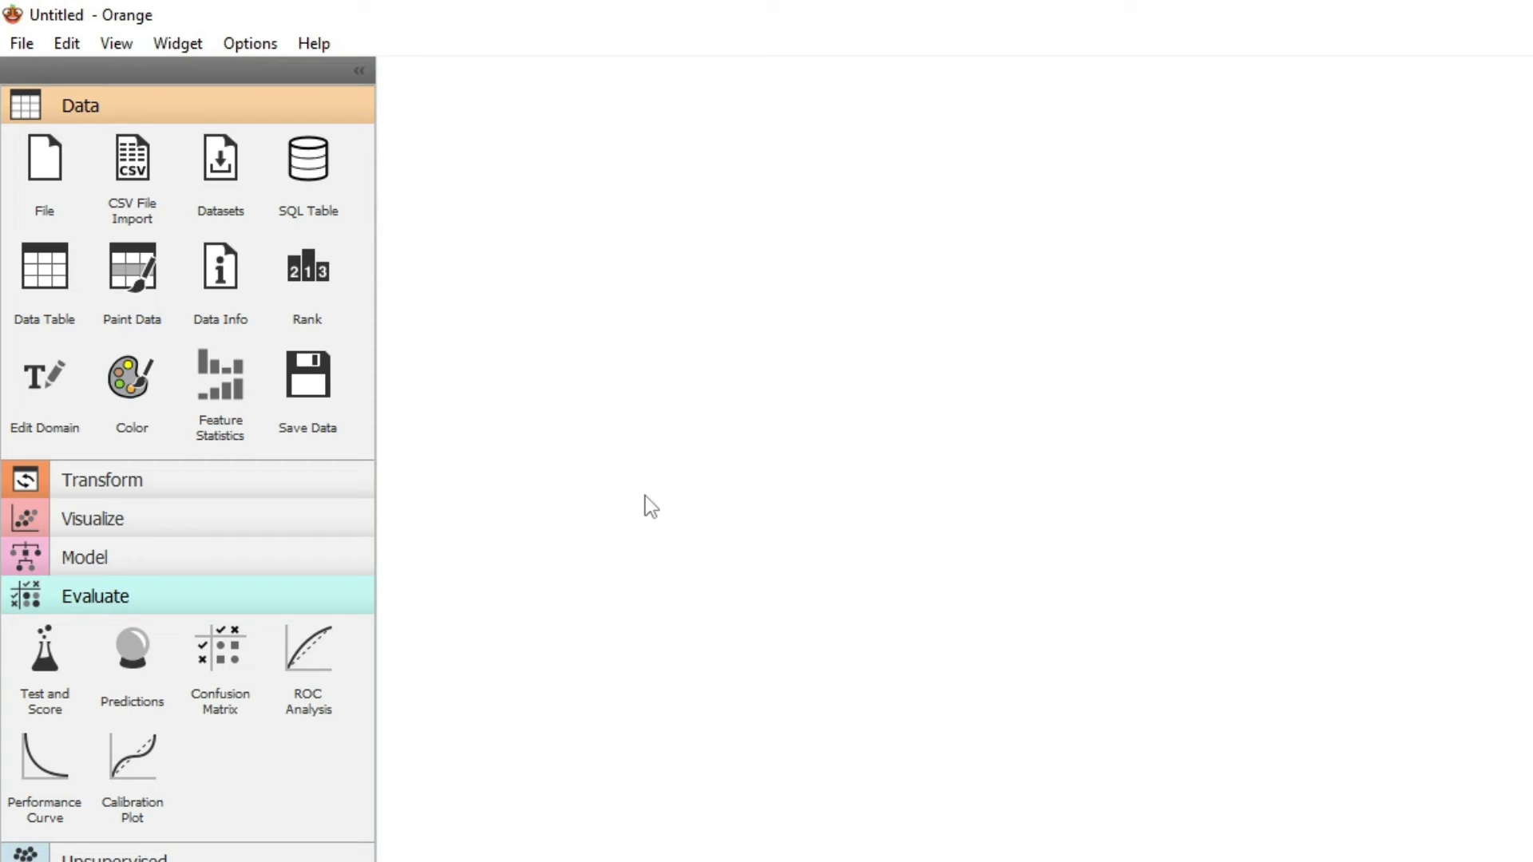
# Drop a Datasets widget set to Bank Marketing, with a Data Table placed beside it.
pyautogui.moveTo(231, 172); pyautogui.dragTo(444, 195)
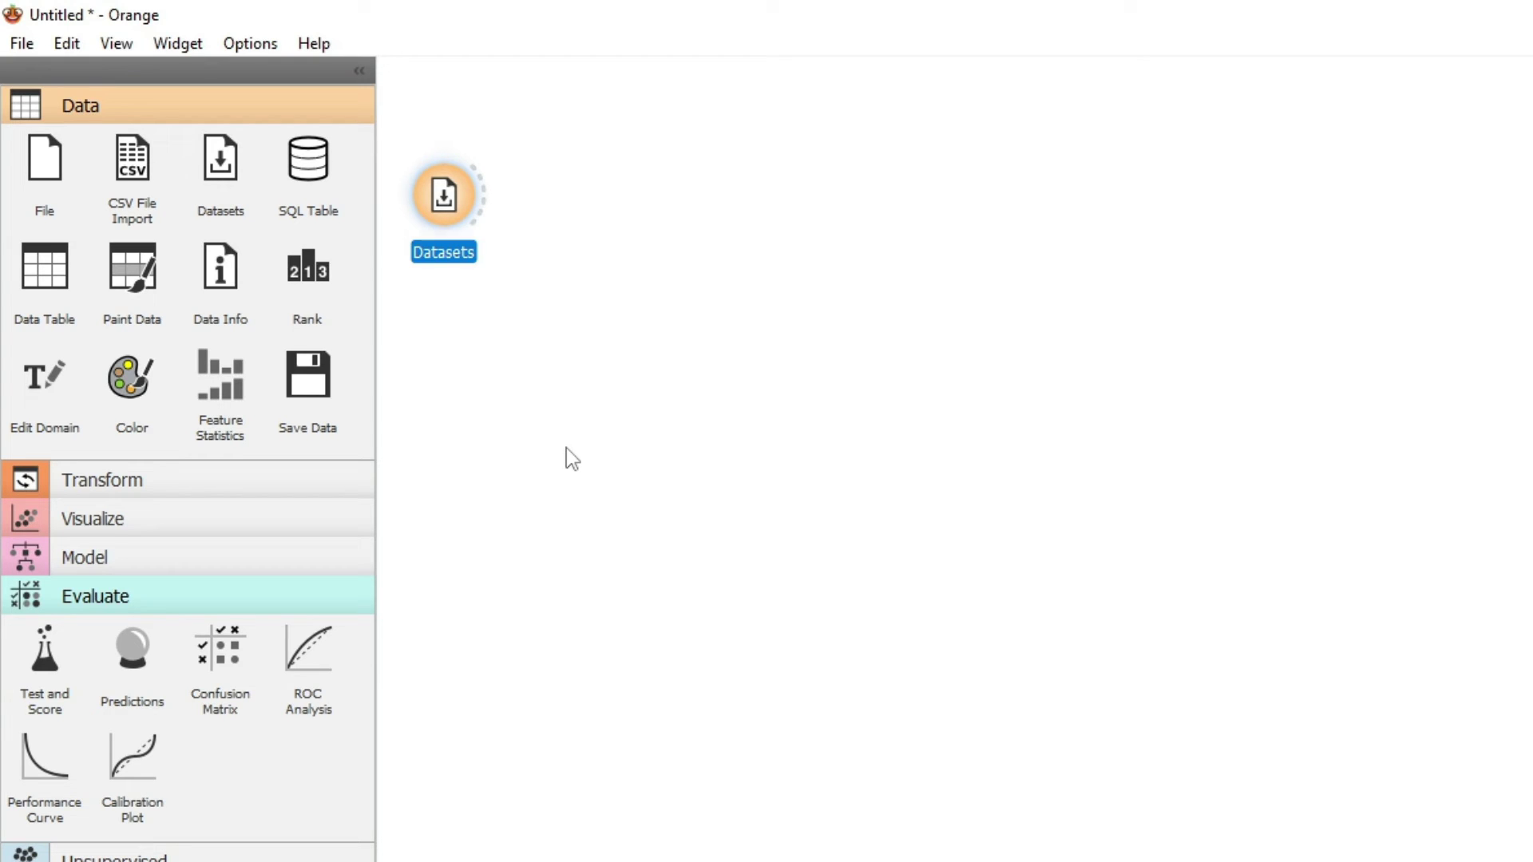
pyautogui.doubleClick(445, 197)
pyautogui.click(663, 503)
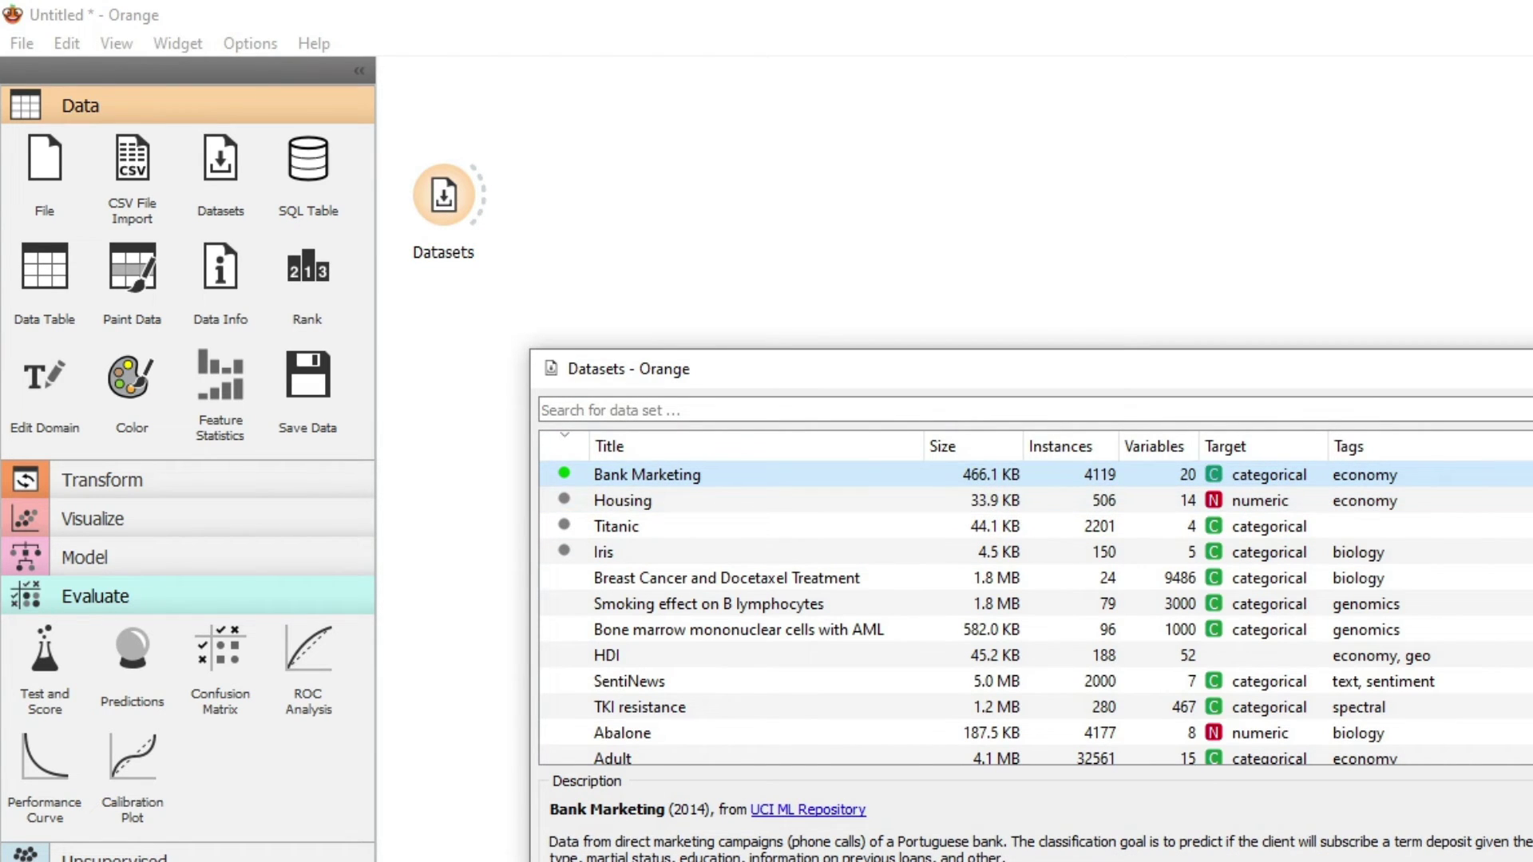
pyautogui.hotkey('ctrl', 'w')
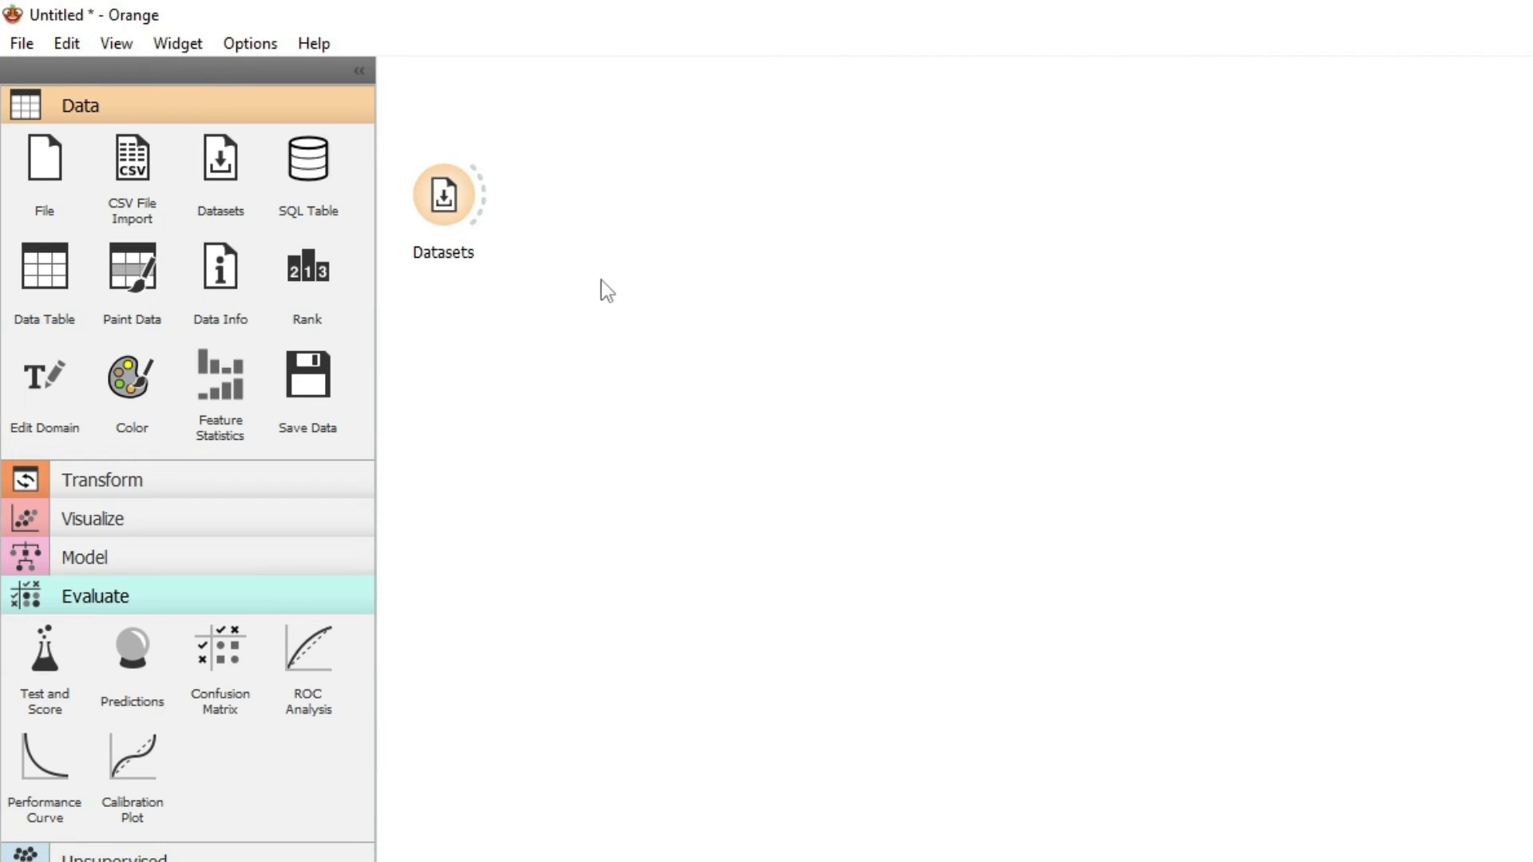
pyautogui.moveTo(62, 281); pyautogui.dragTo(573, 209)
# Open the Bank Marketing Data Table sorted descending by y, so yes rows come first.
pyautogui.doubleClick(616, 199)
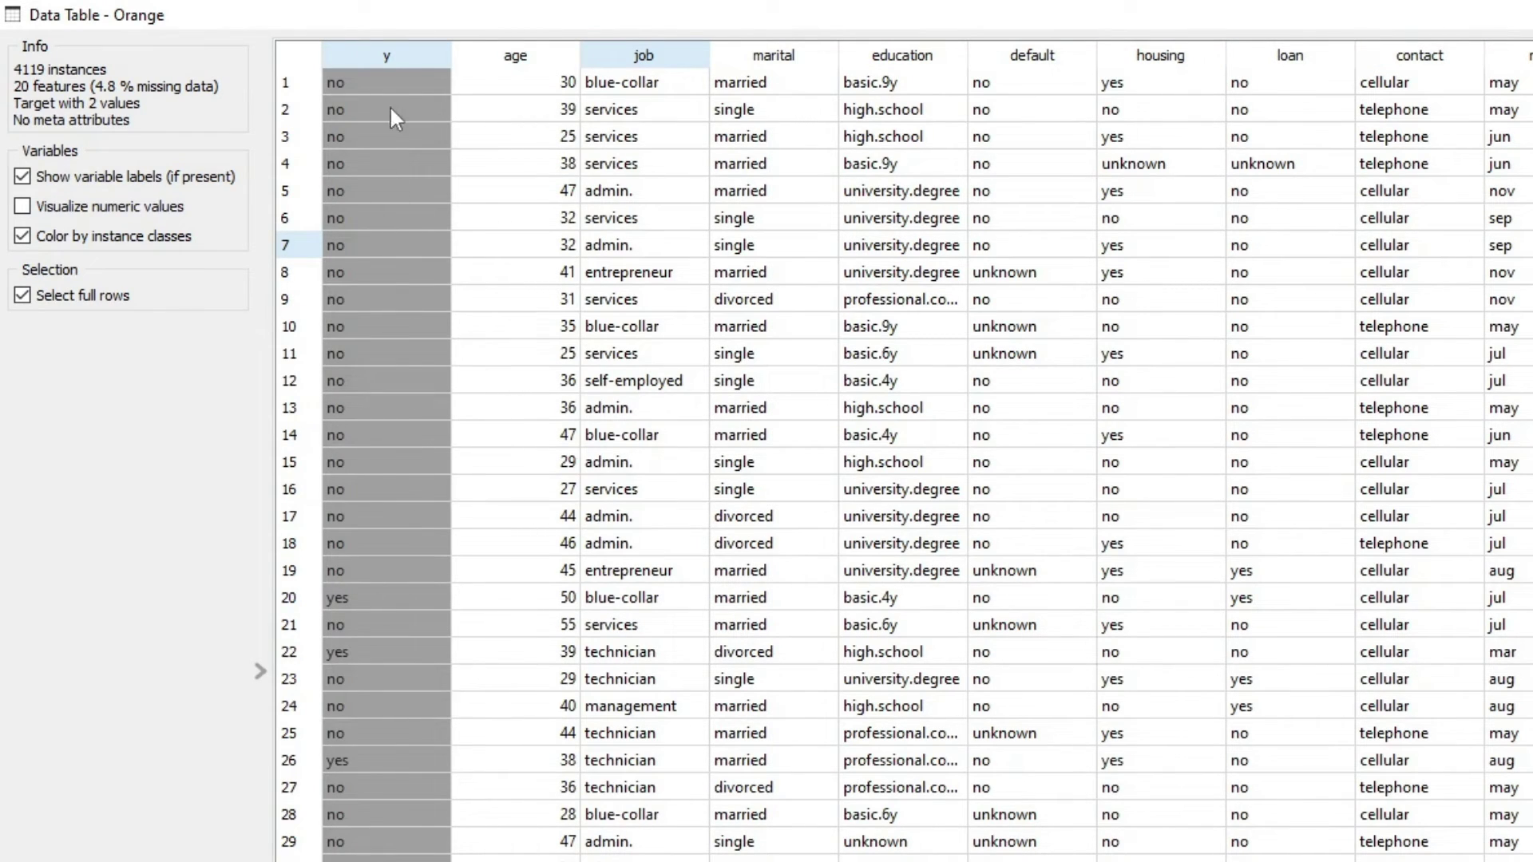
pyautogui.click(389, 57)
pyautogui.click(388, 53)
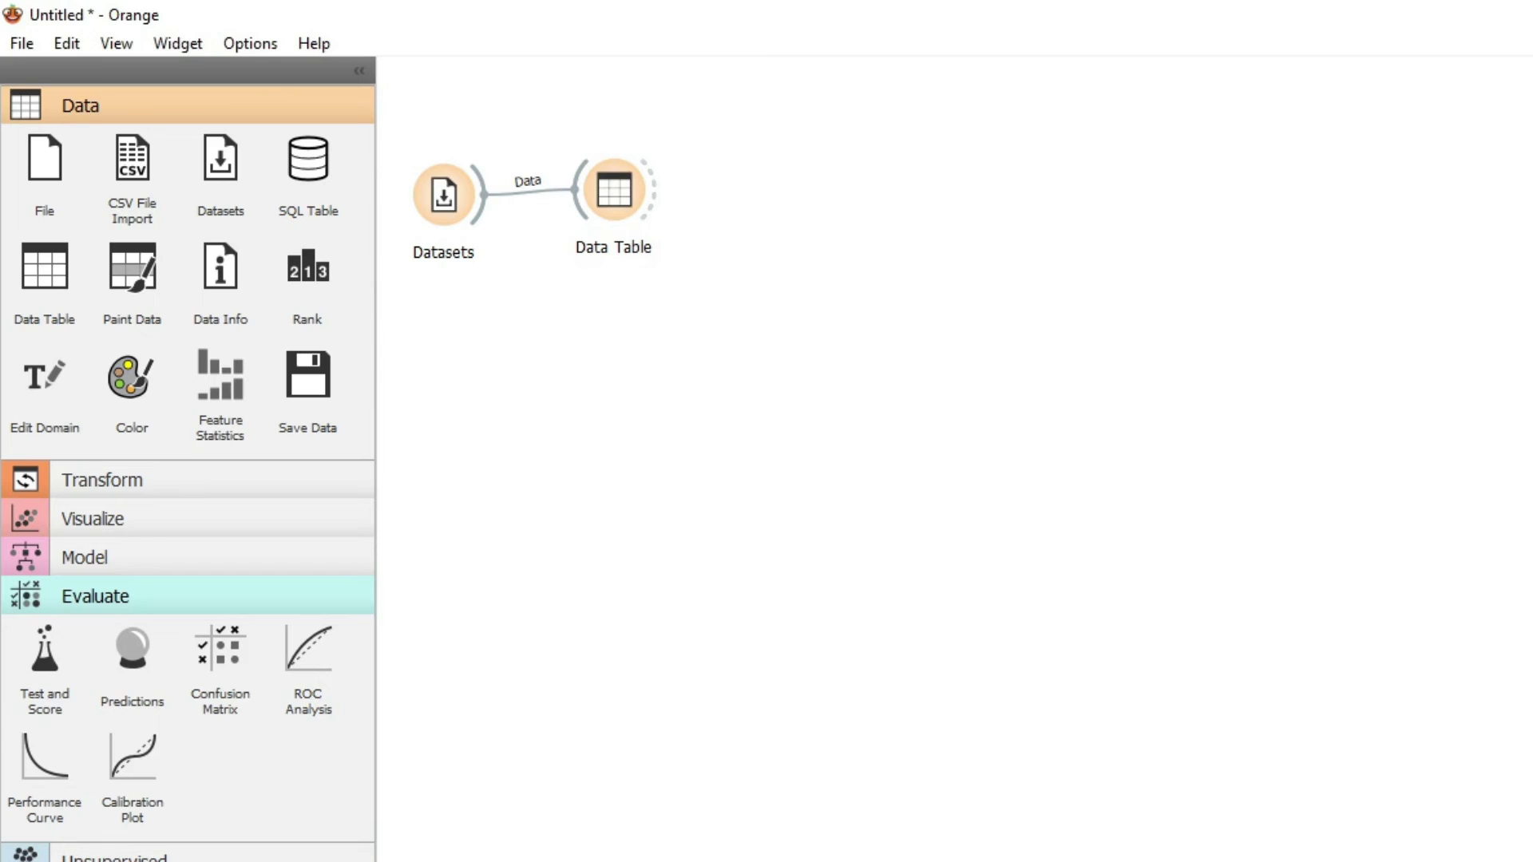
# Add a Naive Bayes learner below Data Table, fed by Datasets' output.
pyautogui.rightClick(630, 380)
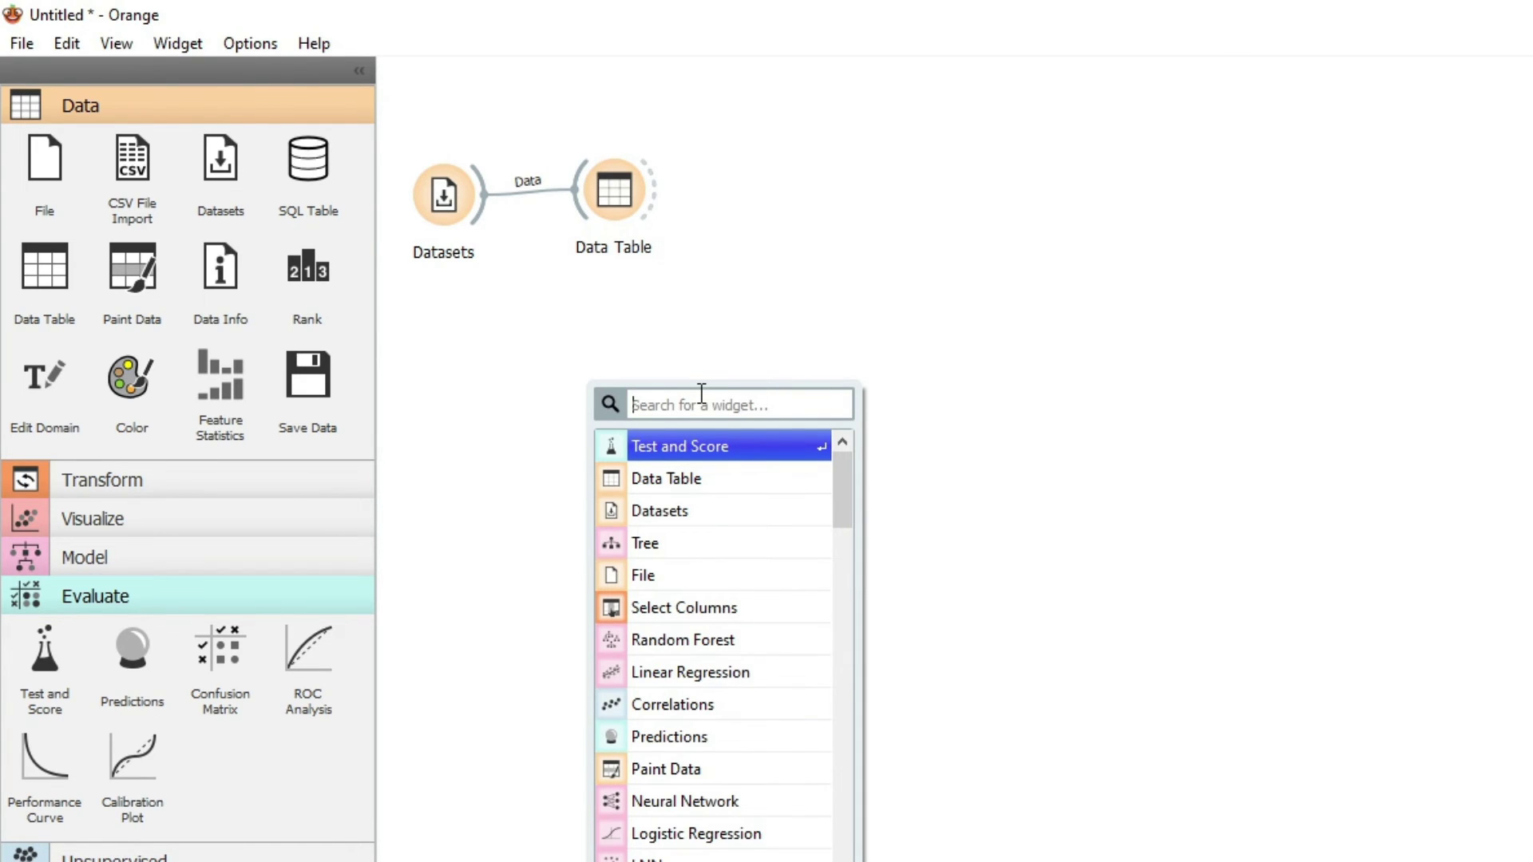
pyautogui.write('n')
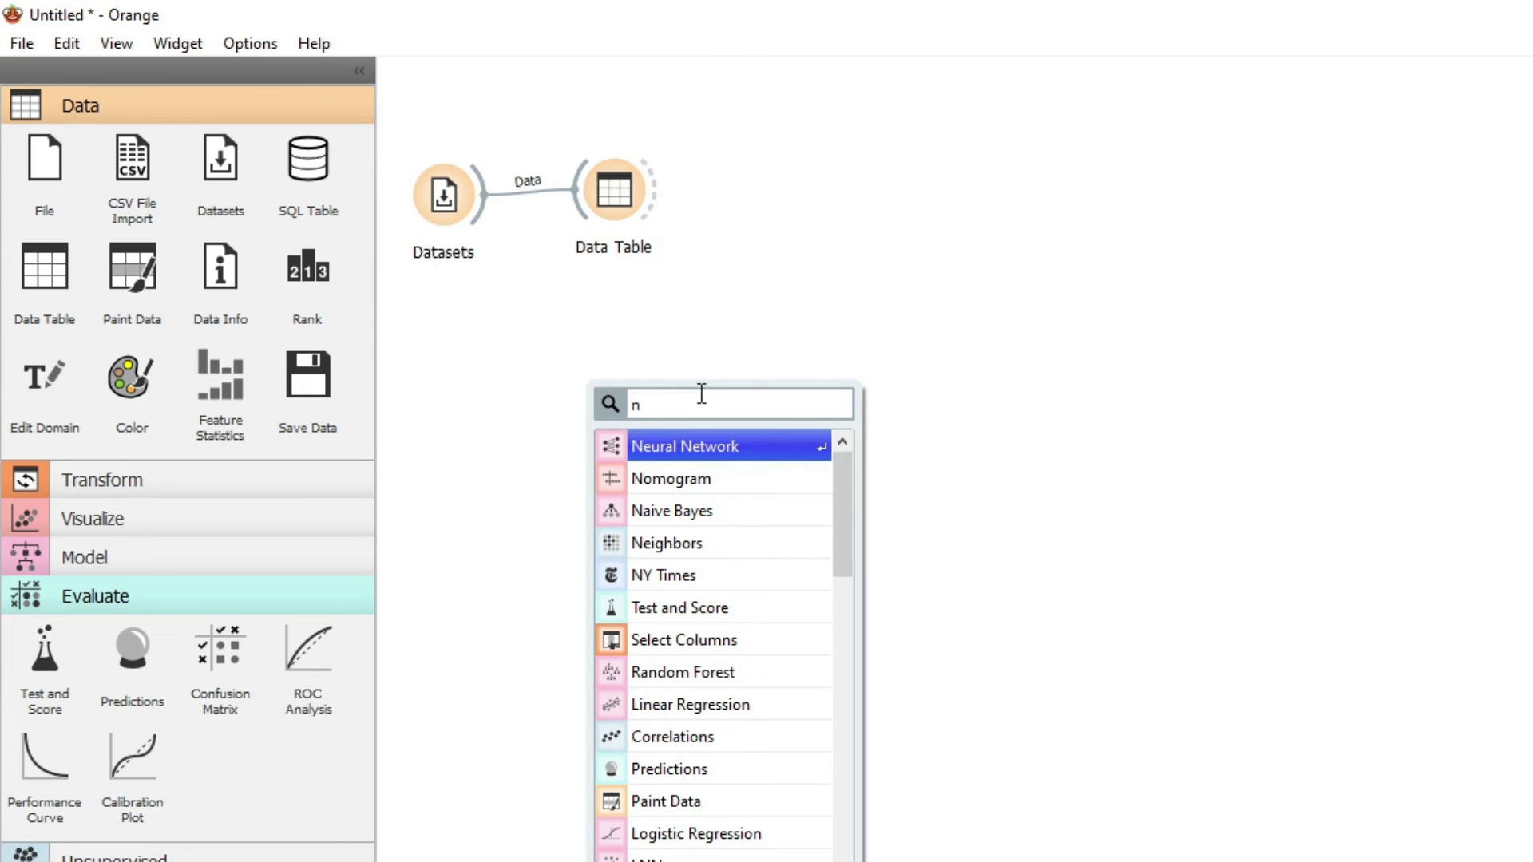
pyautogui.click(664, 503)
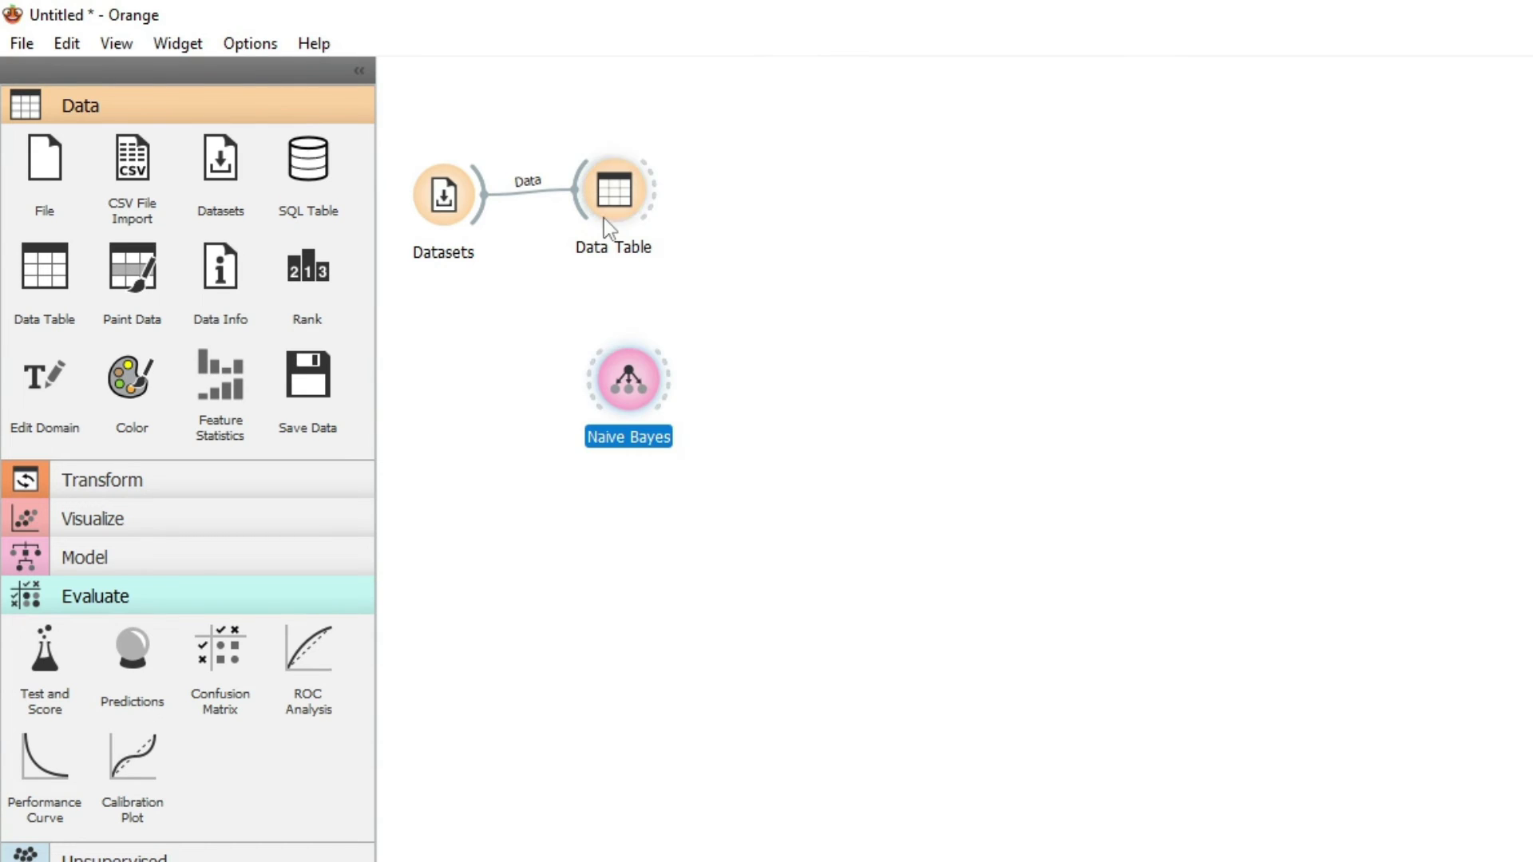
pyautogui.moveTo(604, 218); pyautogui.dragTo(644, 214)
pyautogui.click(629, 380)
pyautogui.moveTo(630, 380); pyautogui.dragTo(651, 334)
pyautogui.click(483, 215)
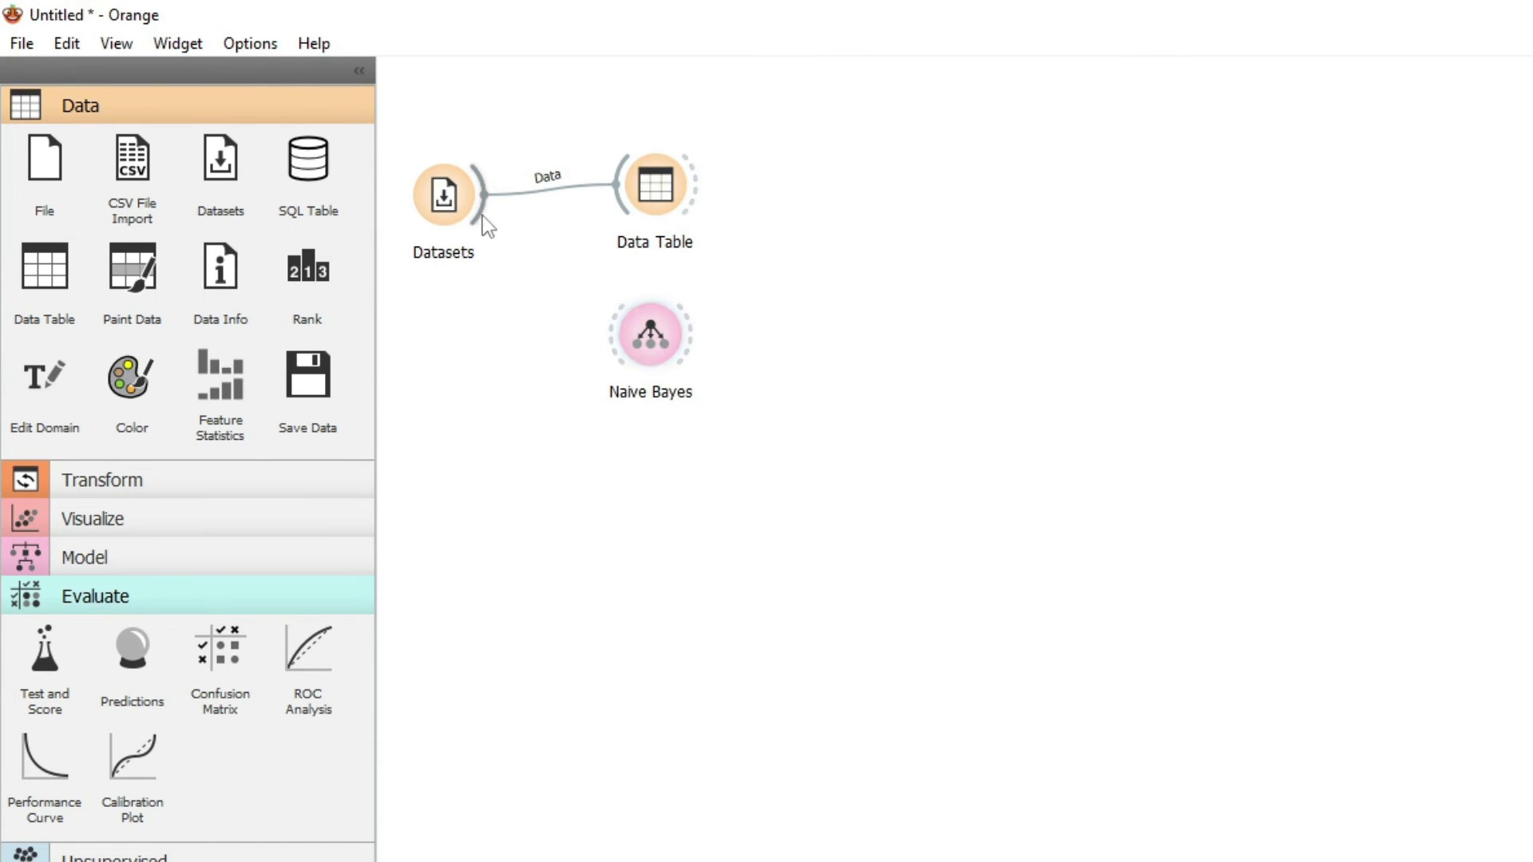
pyautogui.moveTo(482, 215); pyautogui.dragTo(608, 335)
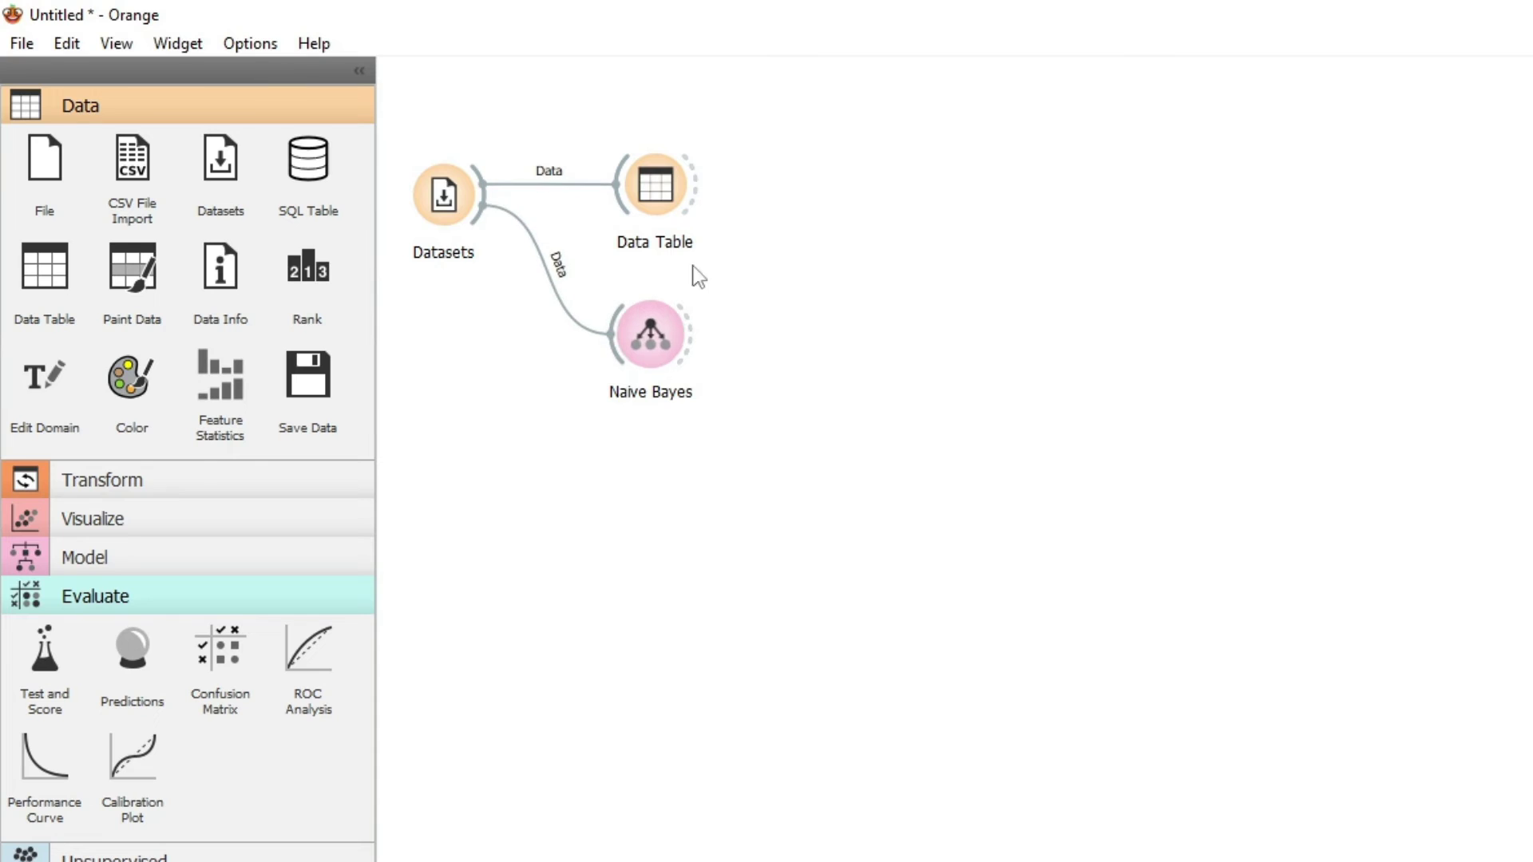
# Add Test and Score taking Data Table's selected data and Naive Bayes as learner.
pyautogui.rightClick(886, 218)
pyautogui.click(895, 268)
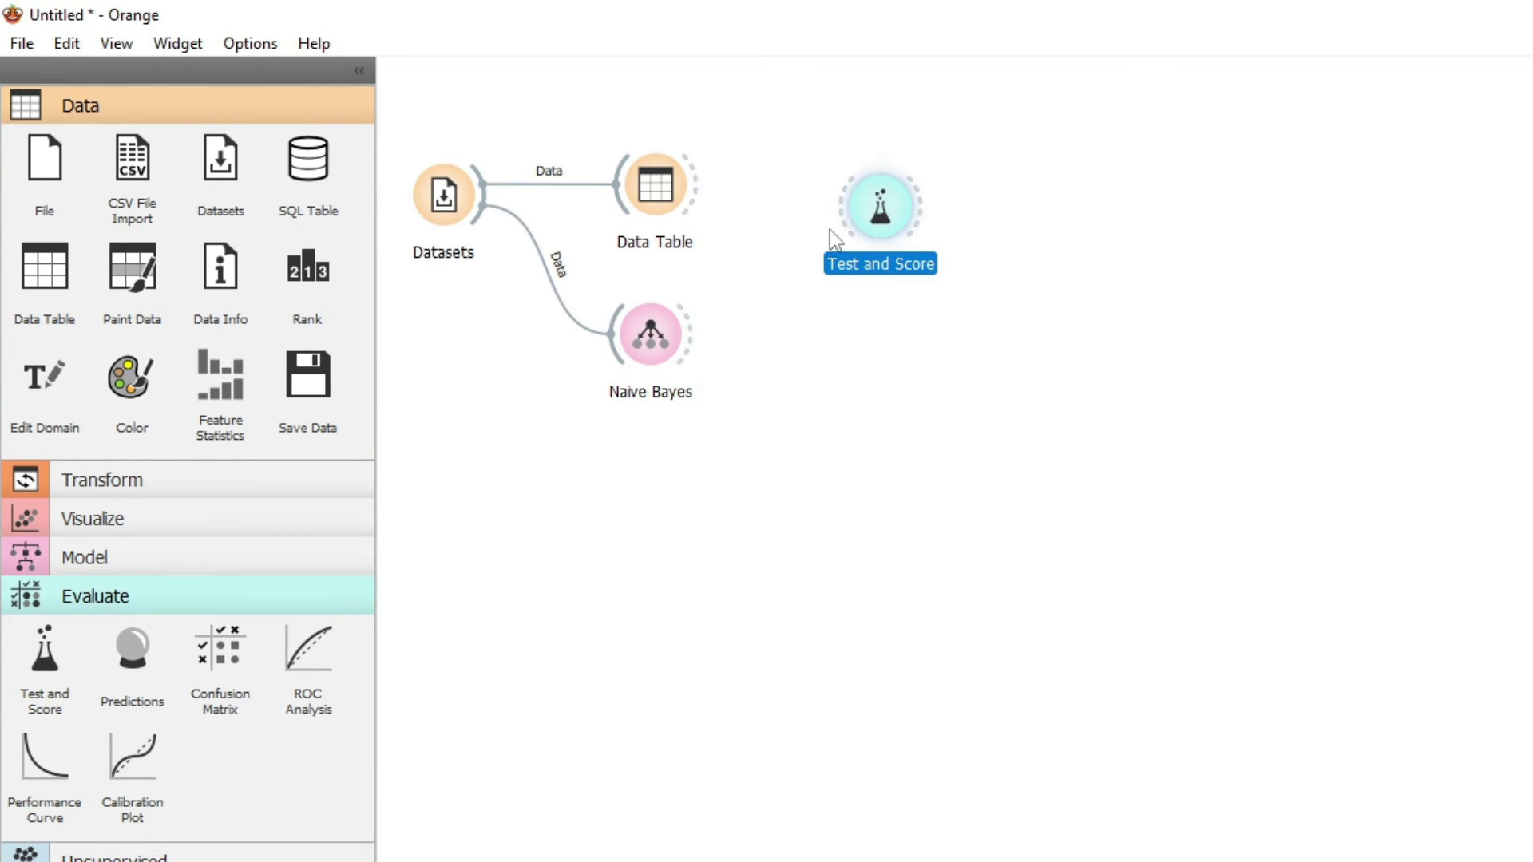
pyautogui.moveTo(879, 210); pyautogui.dragTo(822, 248)
pyautogui.moveTo(693, 187); pyautogui.dragTo(787, 247)
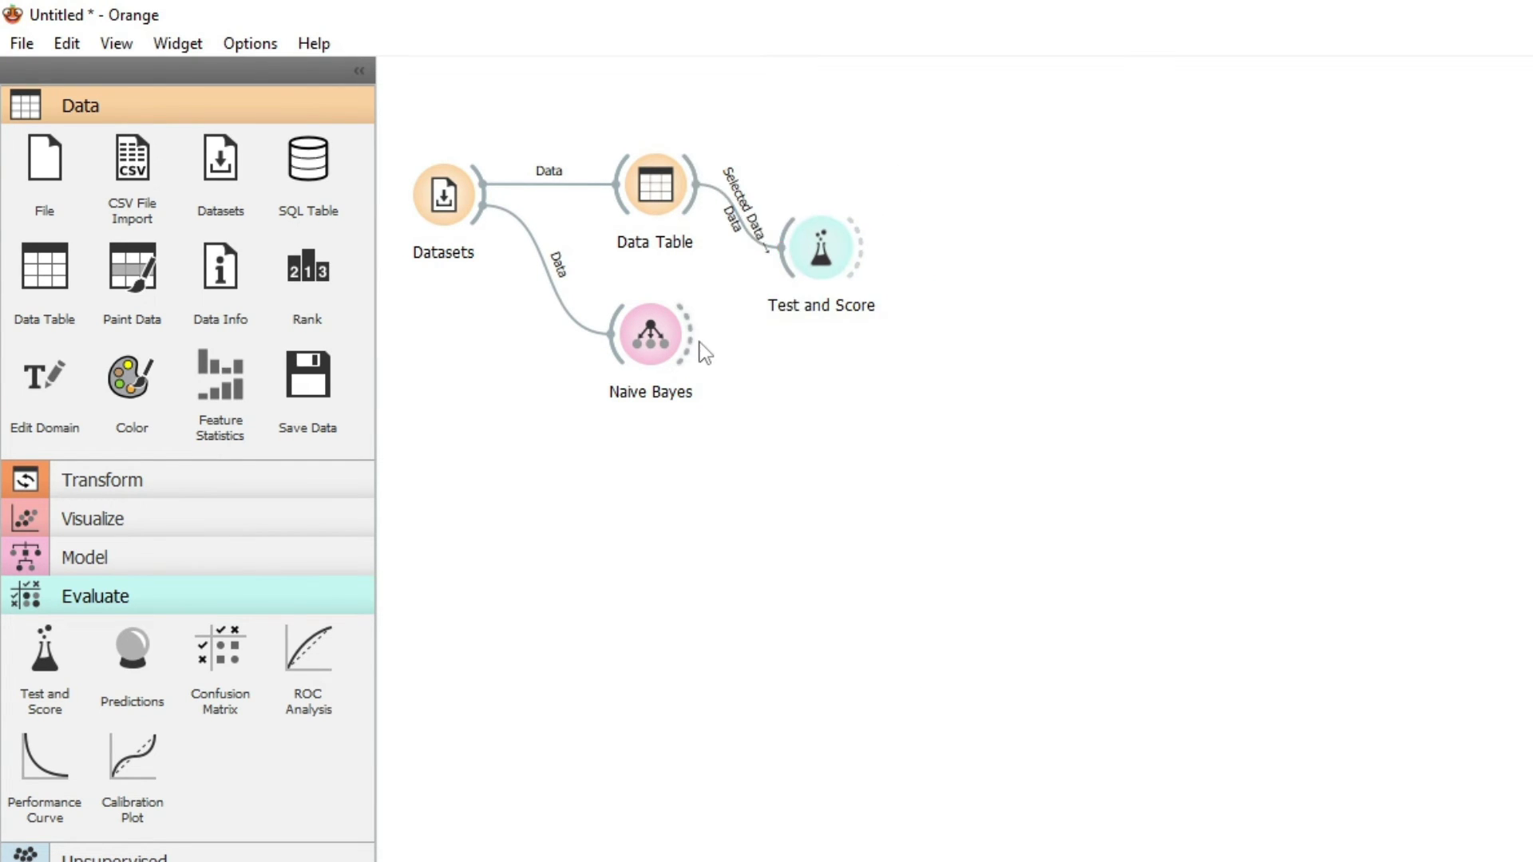
pyautogui.moveTo(739, 316); pyautogui.dragTo(778, 267)
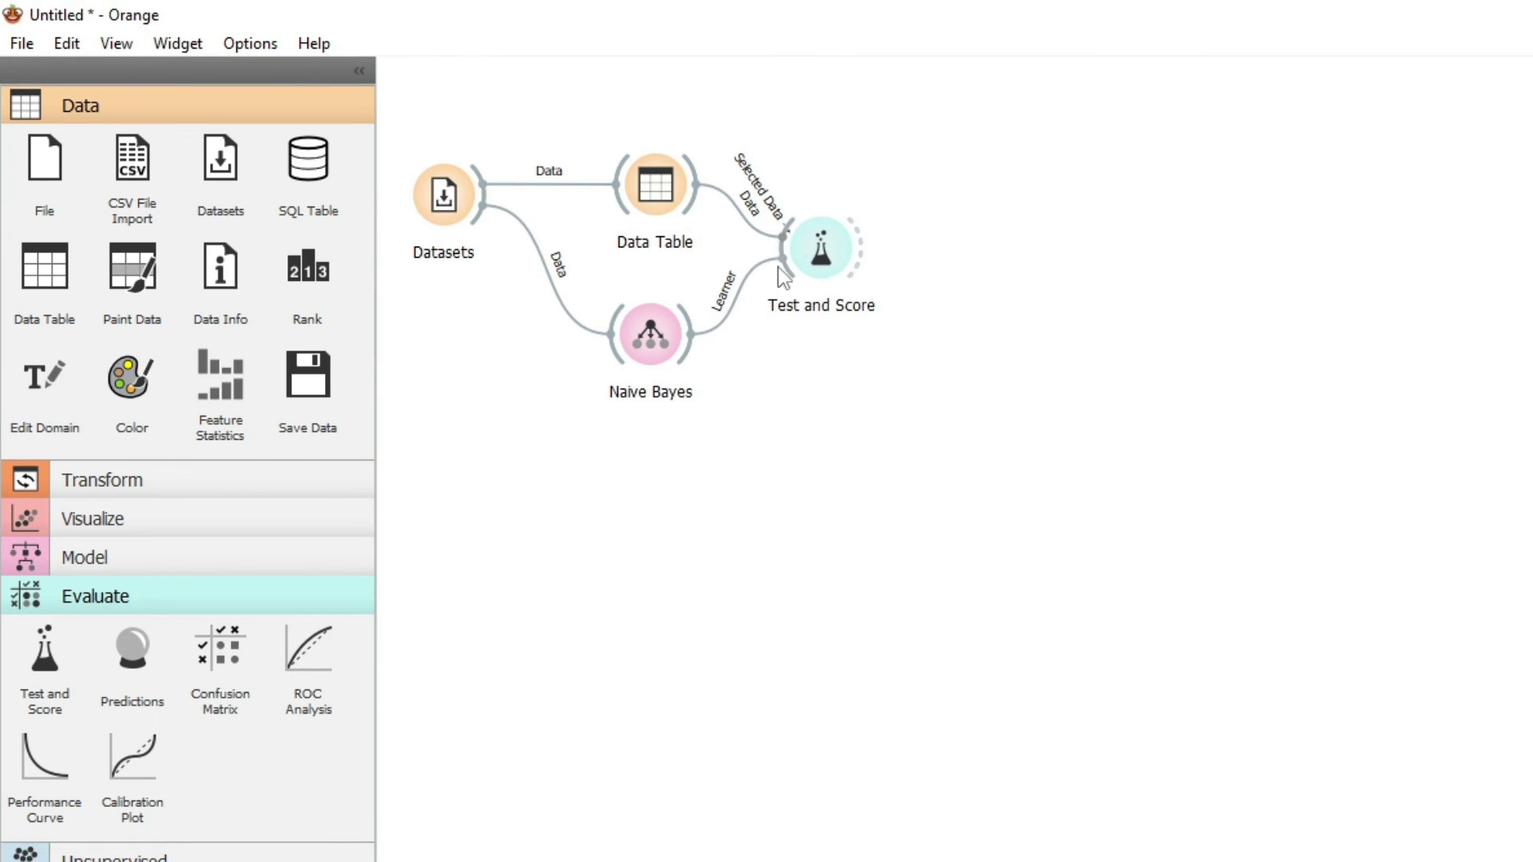
# Send Test and Score predictions to a new Data Table (1) and open it.
pyautogui.moveTo(45, 271); pyautogui.dragTo(993, 137)
pyautogui.moveTo(858, 247); pyautogui.dragTo(957, 138)
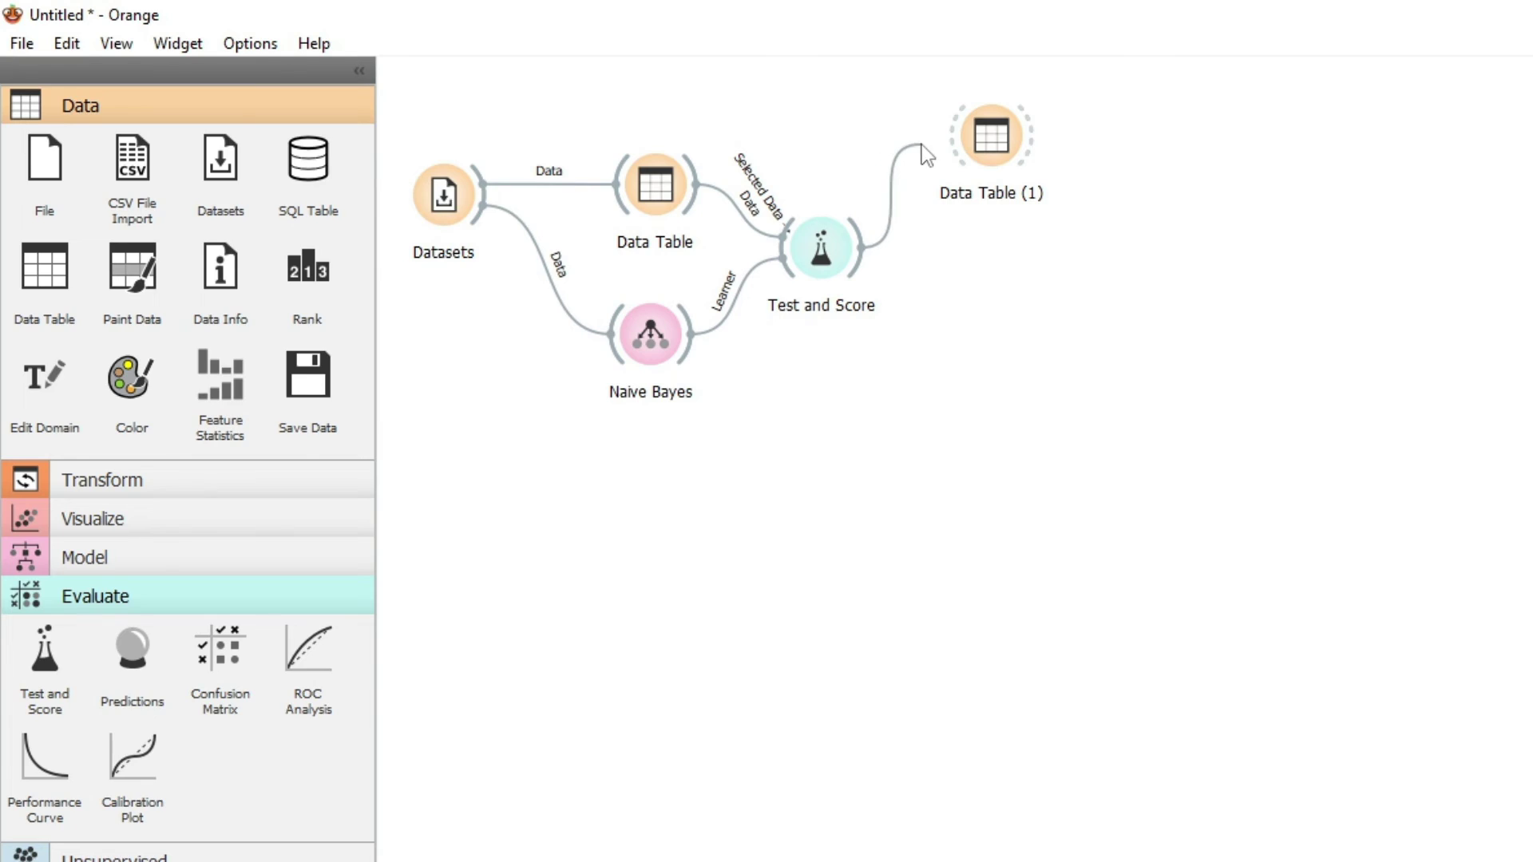
pyautogui.doubleClick(840, 120)
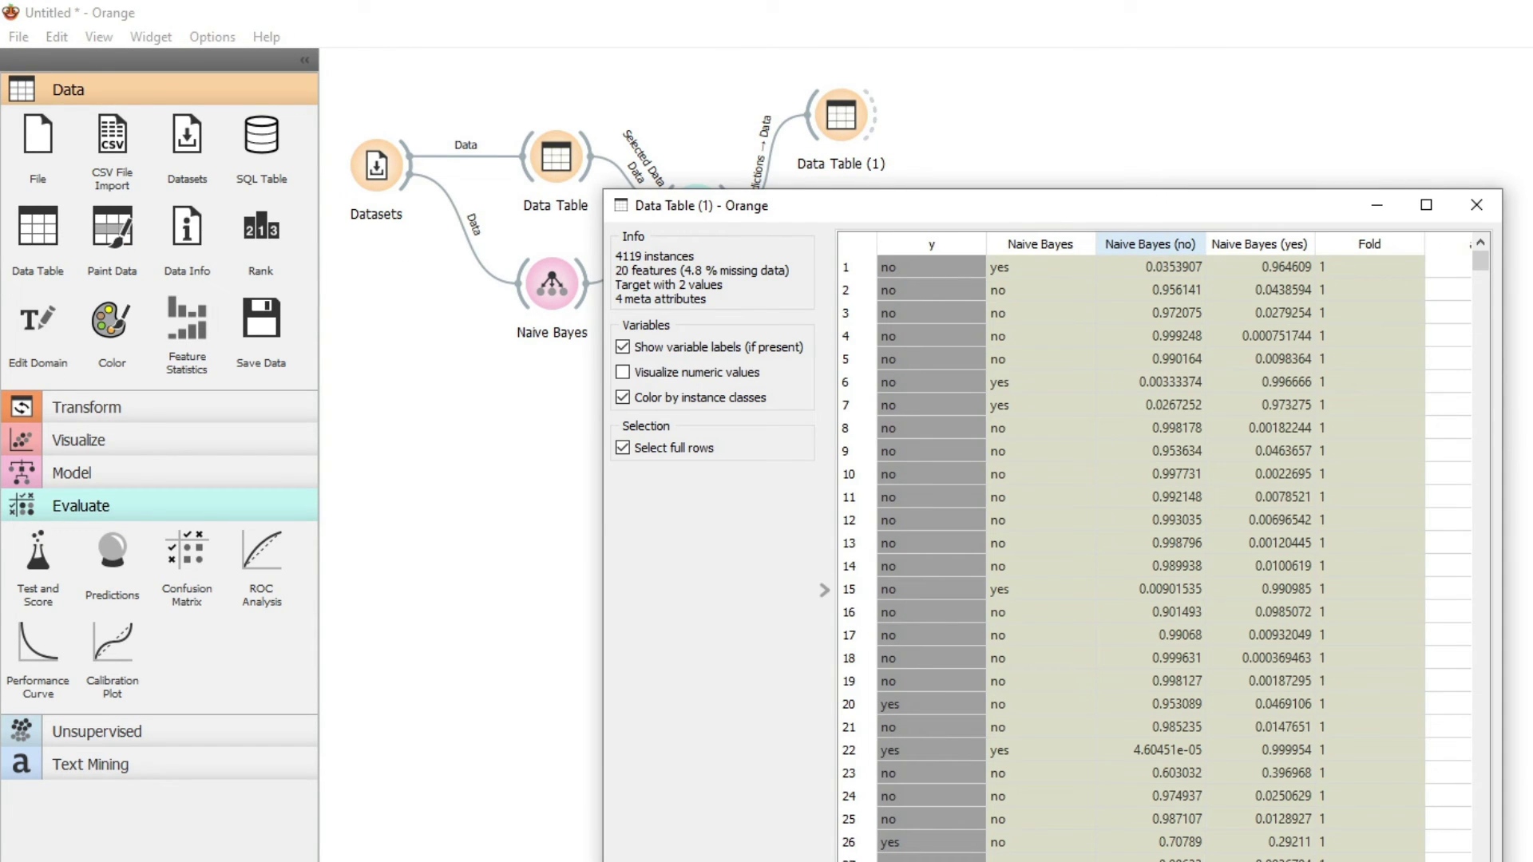
# Sort predictions by Naive Bayes, Naive Bayes (yes), then Naive Bayes (no), browse rows, and close.
pyautogui.click(1034, 244)
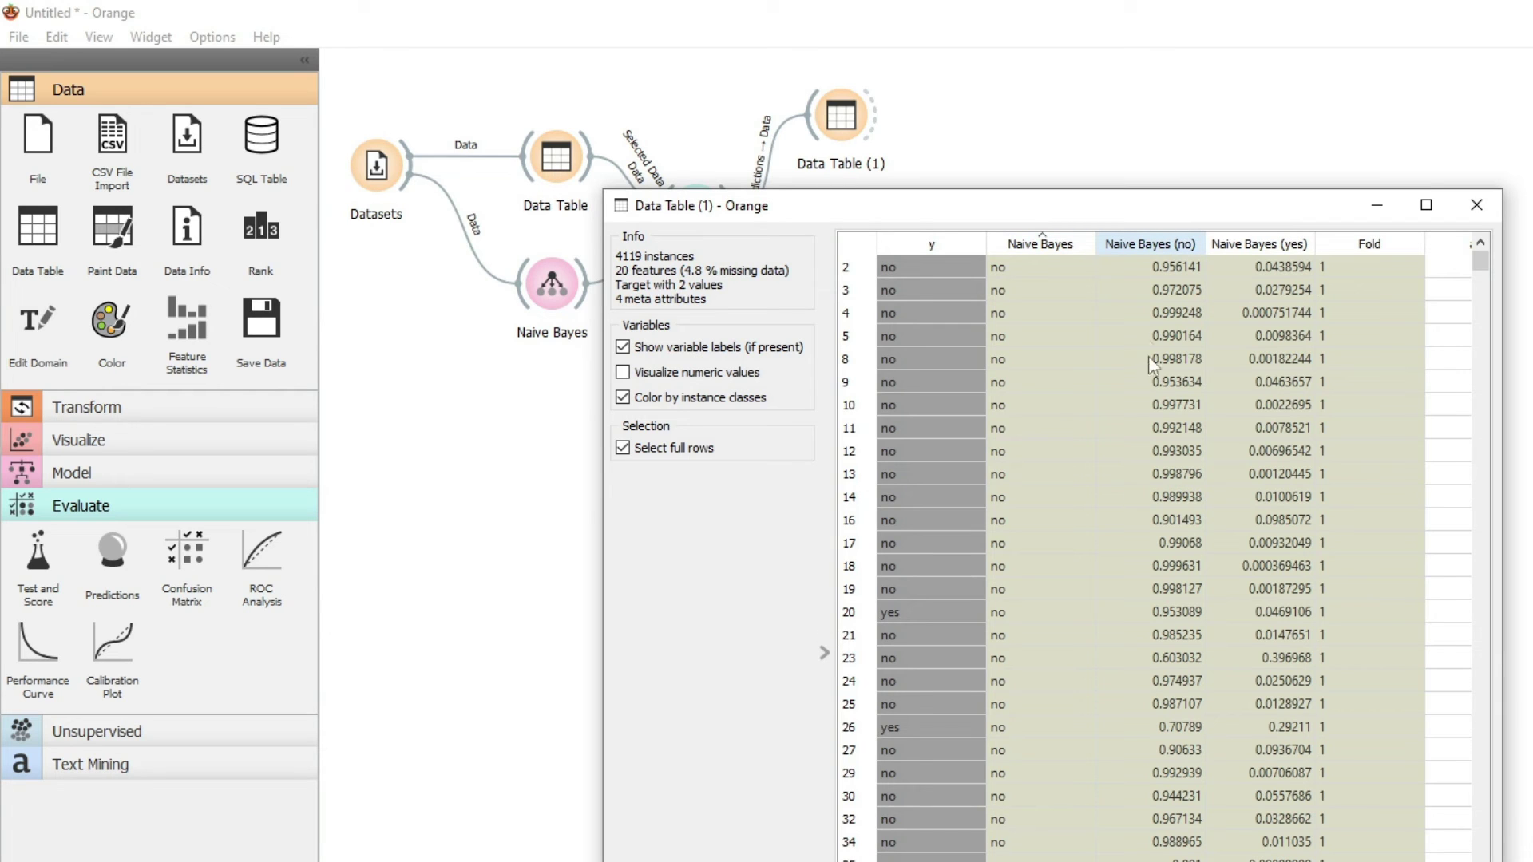
pyautogui.click(1266, 244)
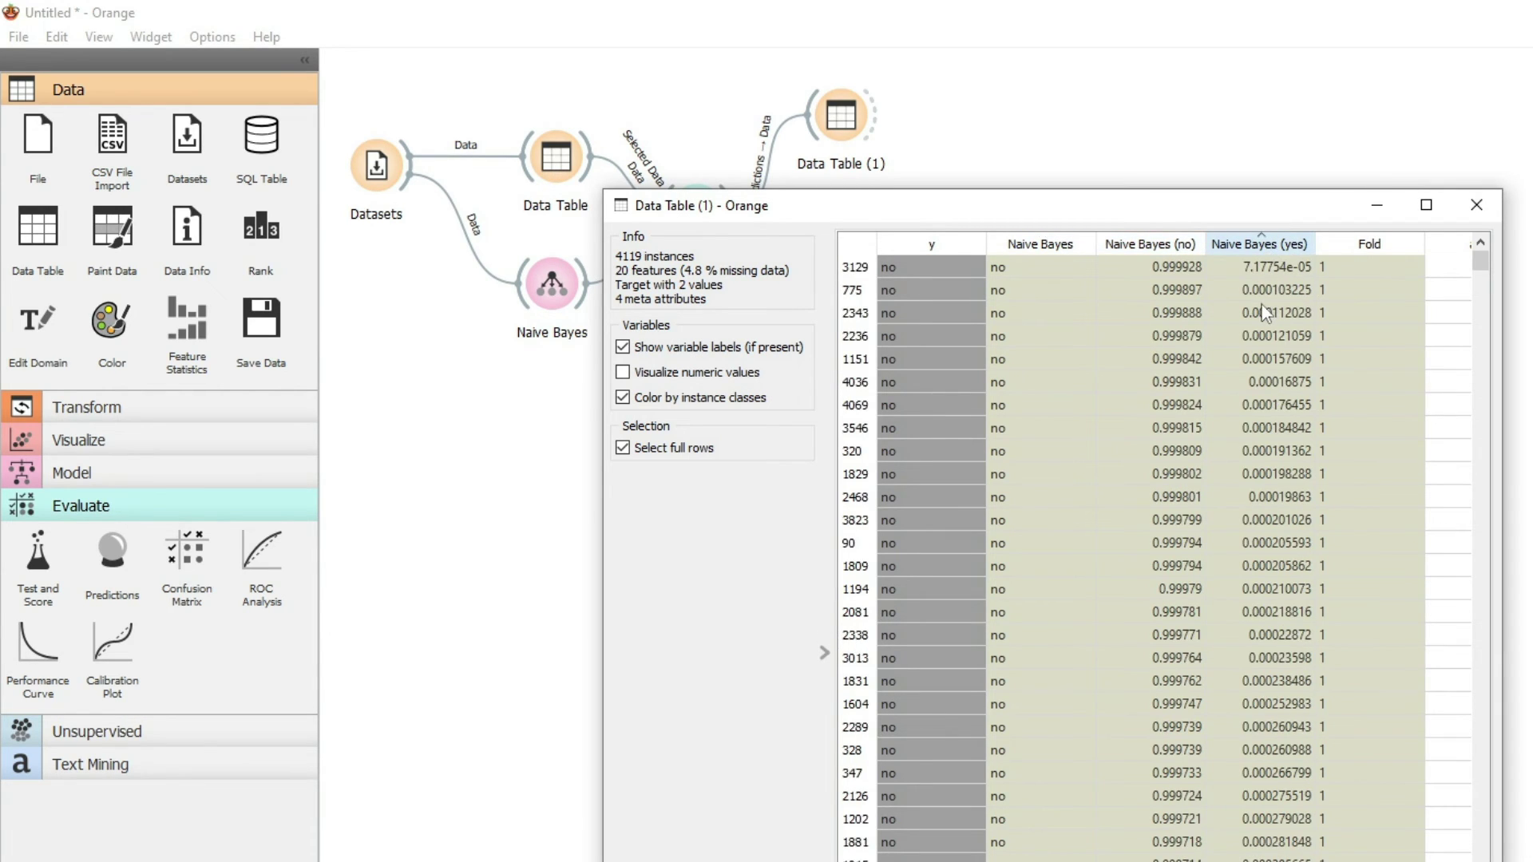
pyautogui.click(1158, 244)
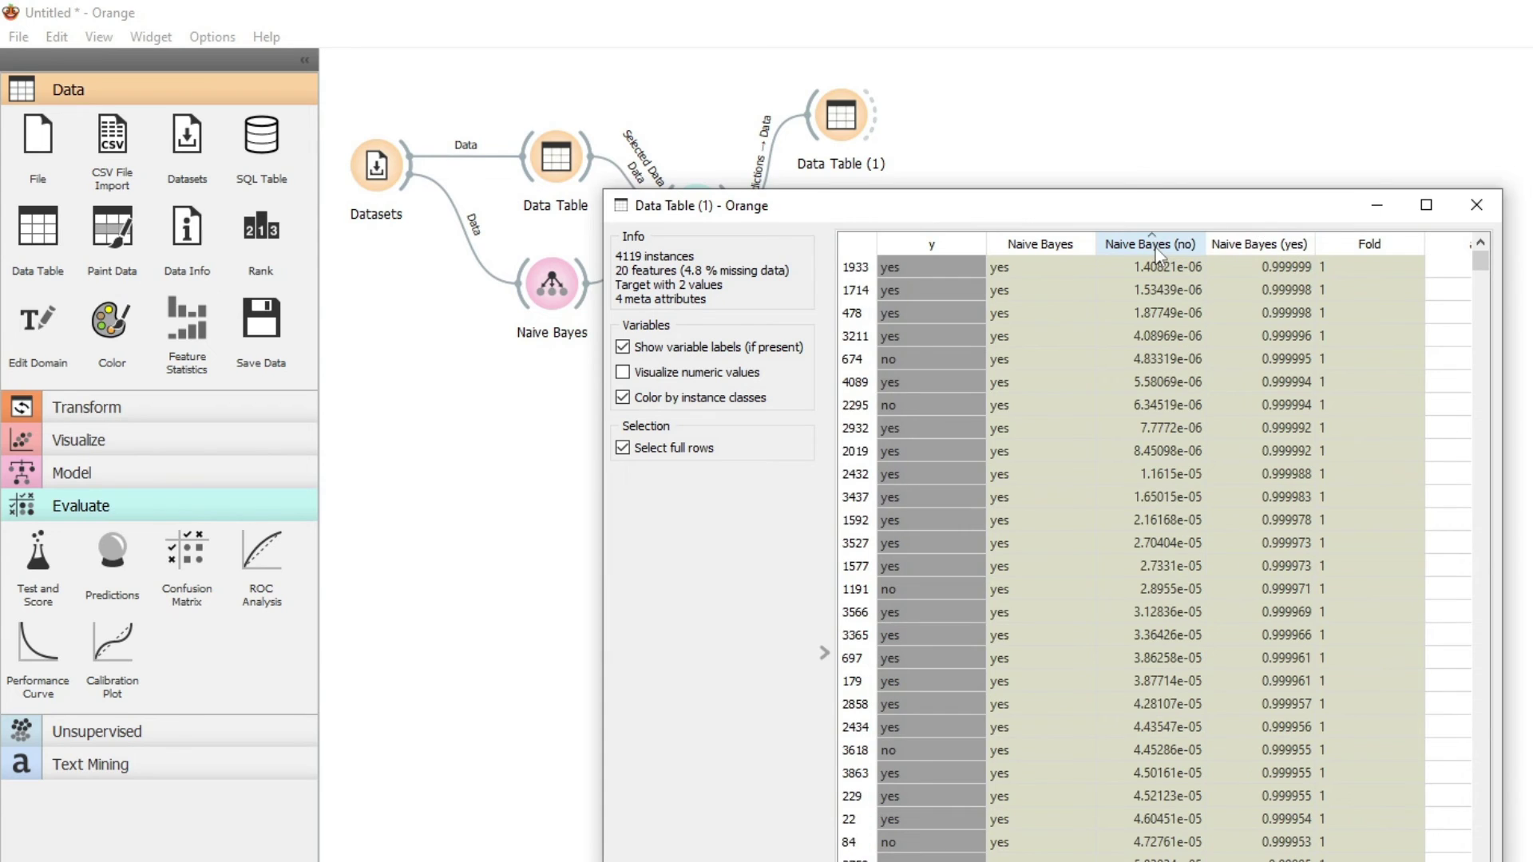
pyautogui.scroll(-20, 1274, 333)
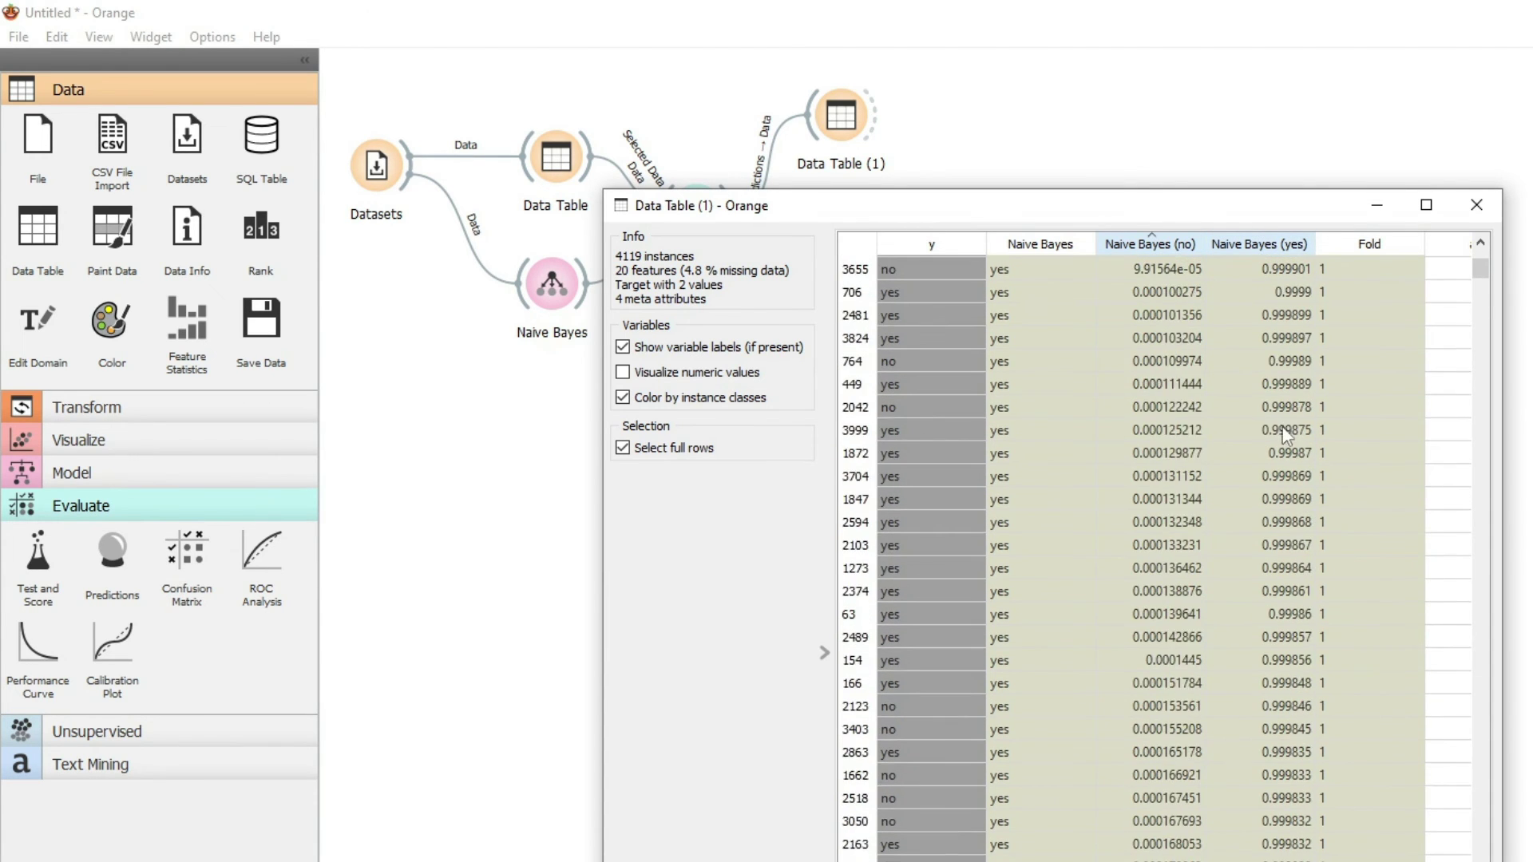
pyautogui.moveTo(1481, 276); pyautogui.dragTo(1486, 858)
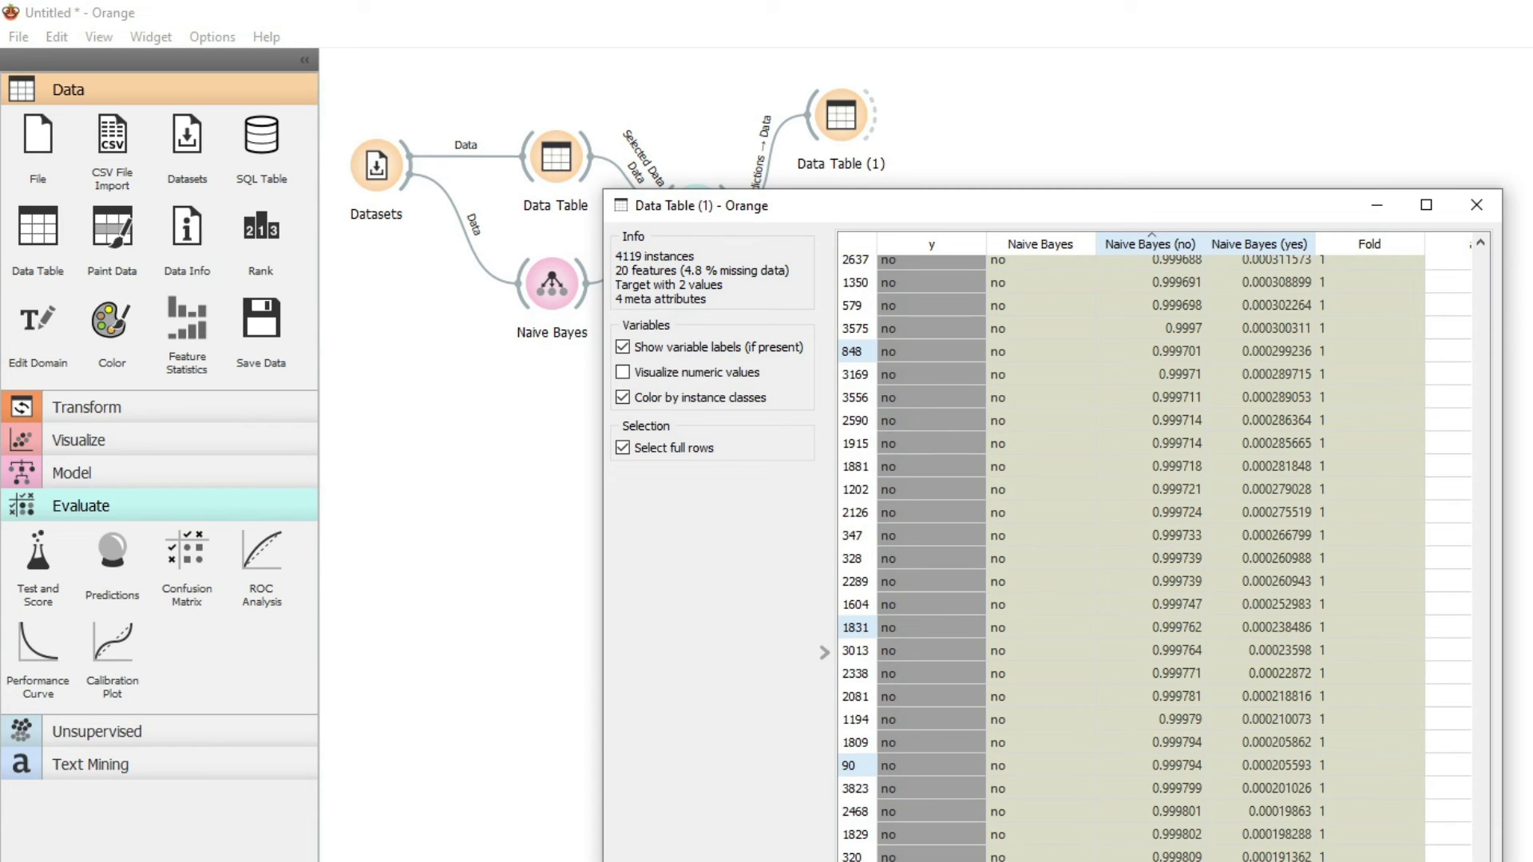
pyautogui.moveTo(1487, 859); pyautogui.dragTo(1490, 502)
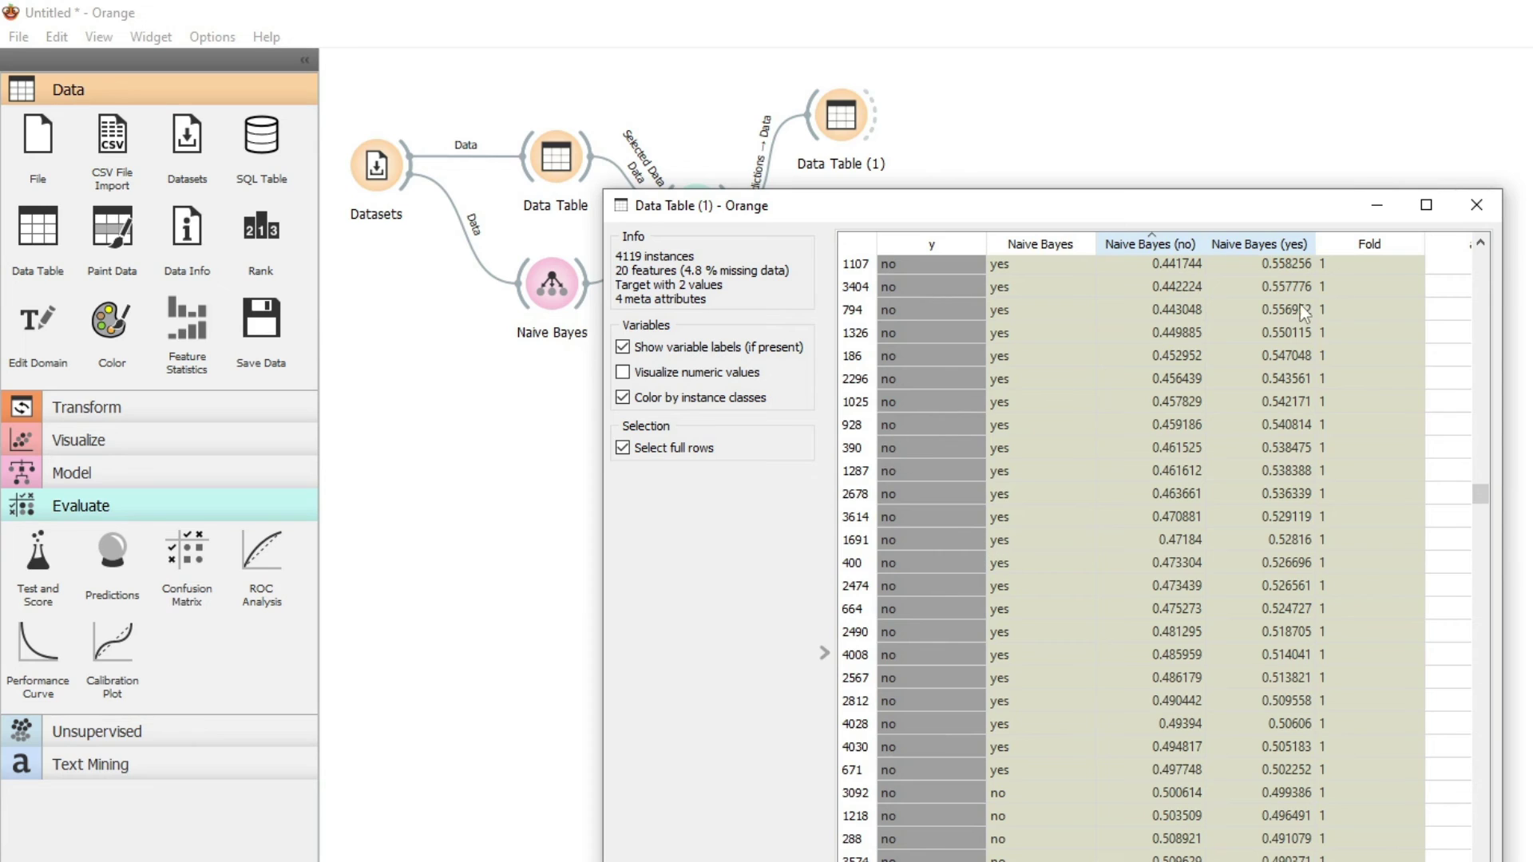
pyautogui.click(1476, 205)
# Add a Confusion Matrix linked from Test and Score, opened showing counts 2719, 949, 129, 322.
pyautogui.rightClick(876, 369)
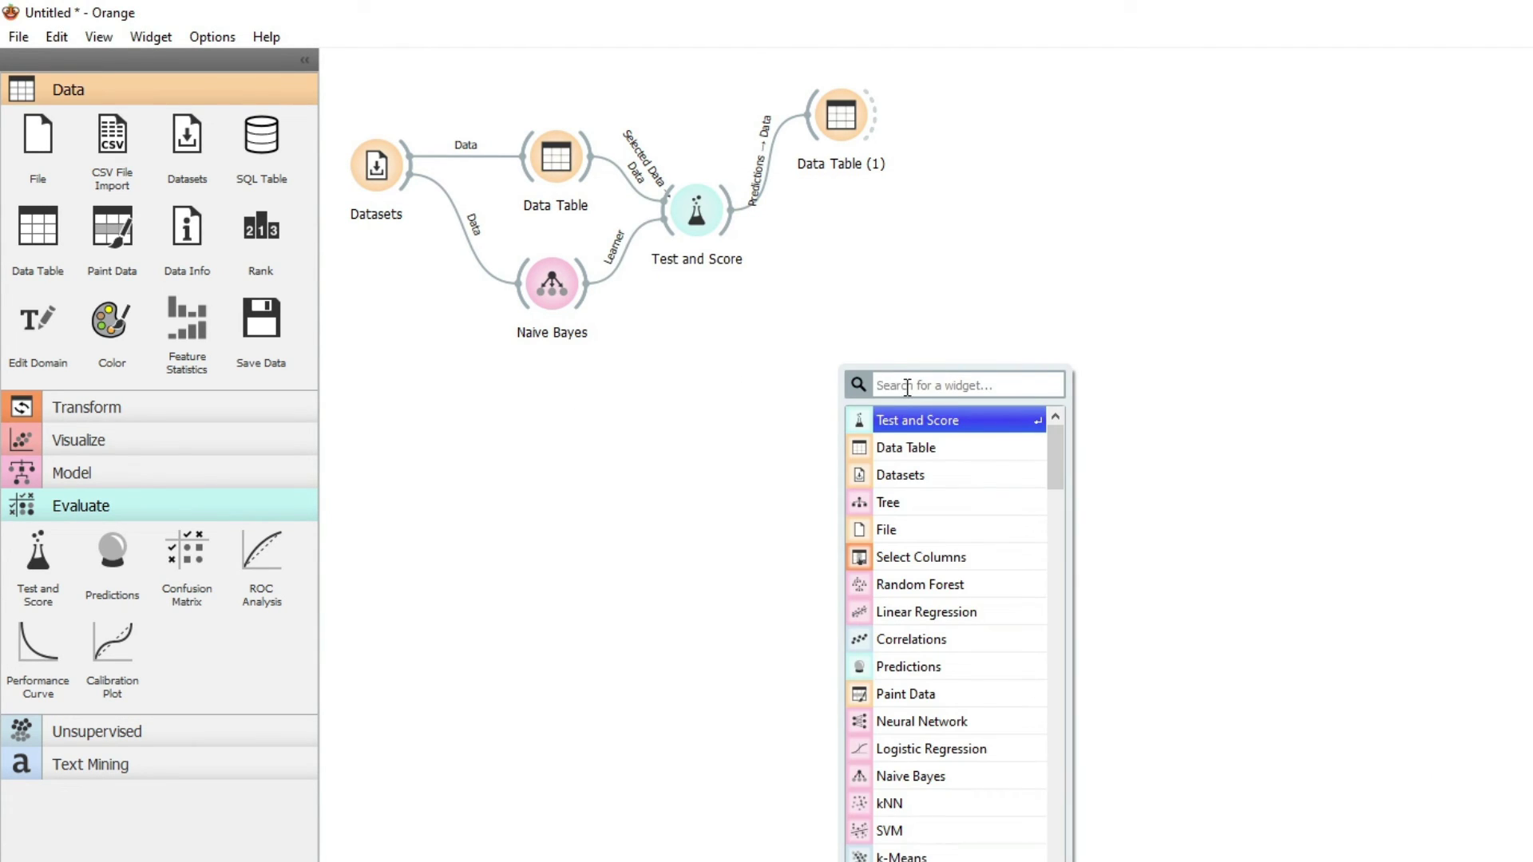
pyautogui.write('con')
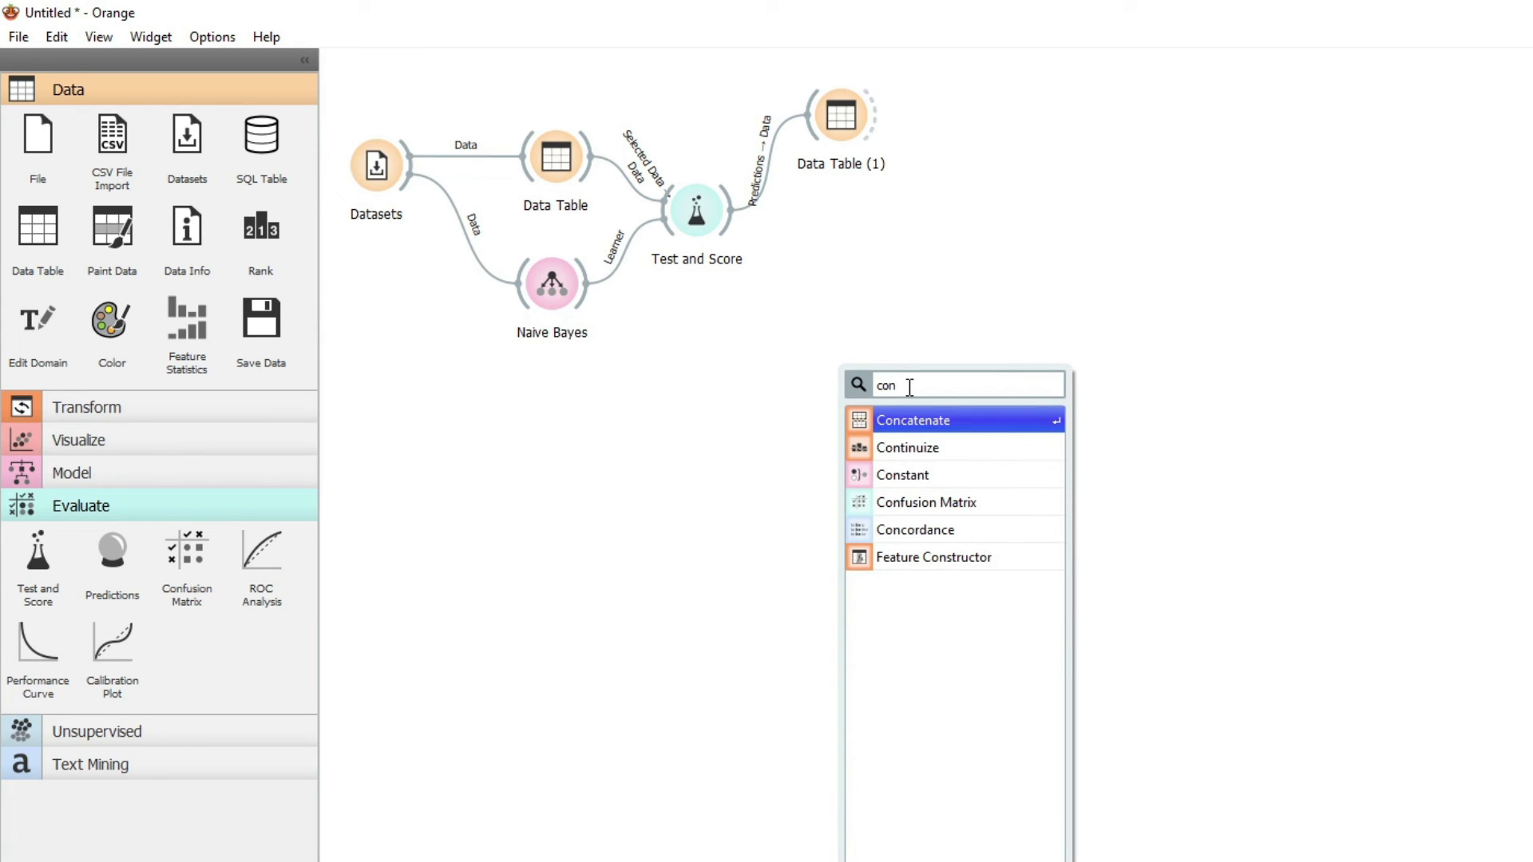
pyautogui.click(920, 503)
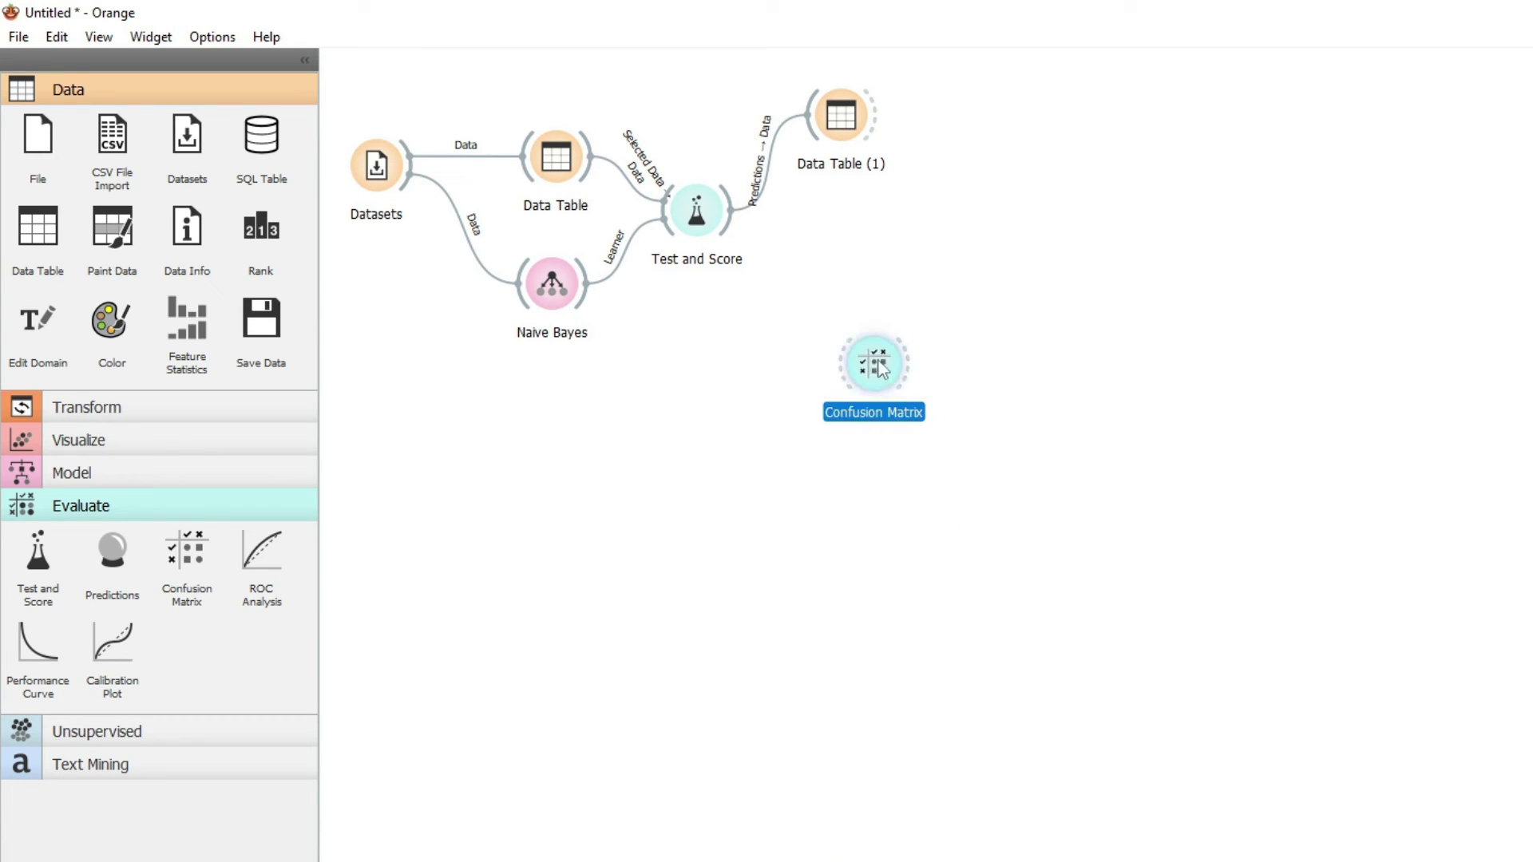
pyautogui.moveTo(881, 368); pyautogui.dragTo(856, 292)
pyautogui.moveTo(733, 212); pyautogui.dragTo(846, 287)
pyautogui.doubleClick(848, 287)
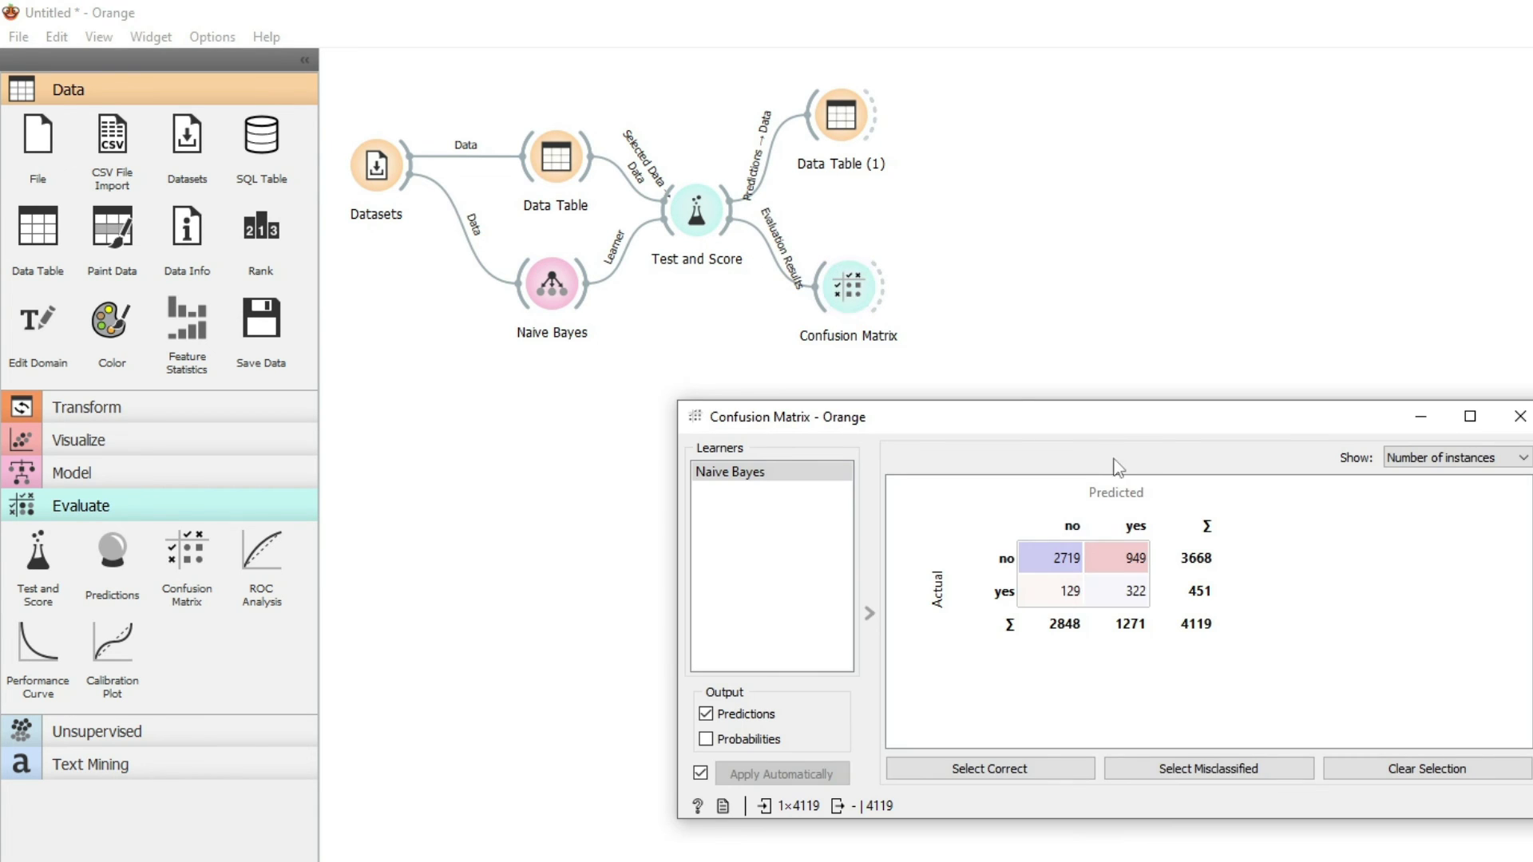
pyautogui.moveTo(1108, 429); pyautogui.dragTo(1320, 101)
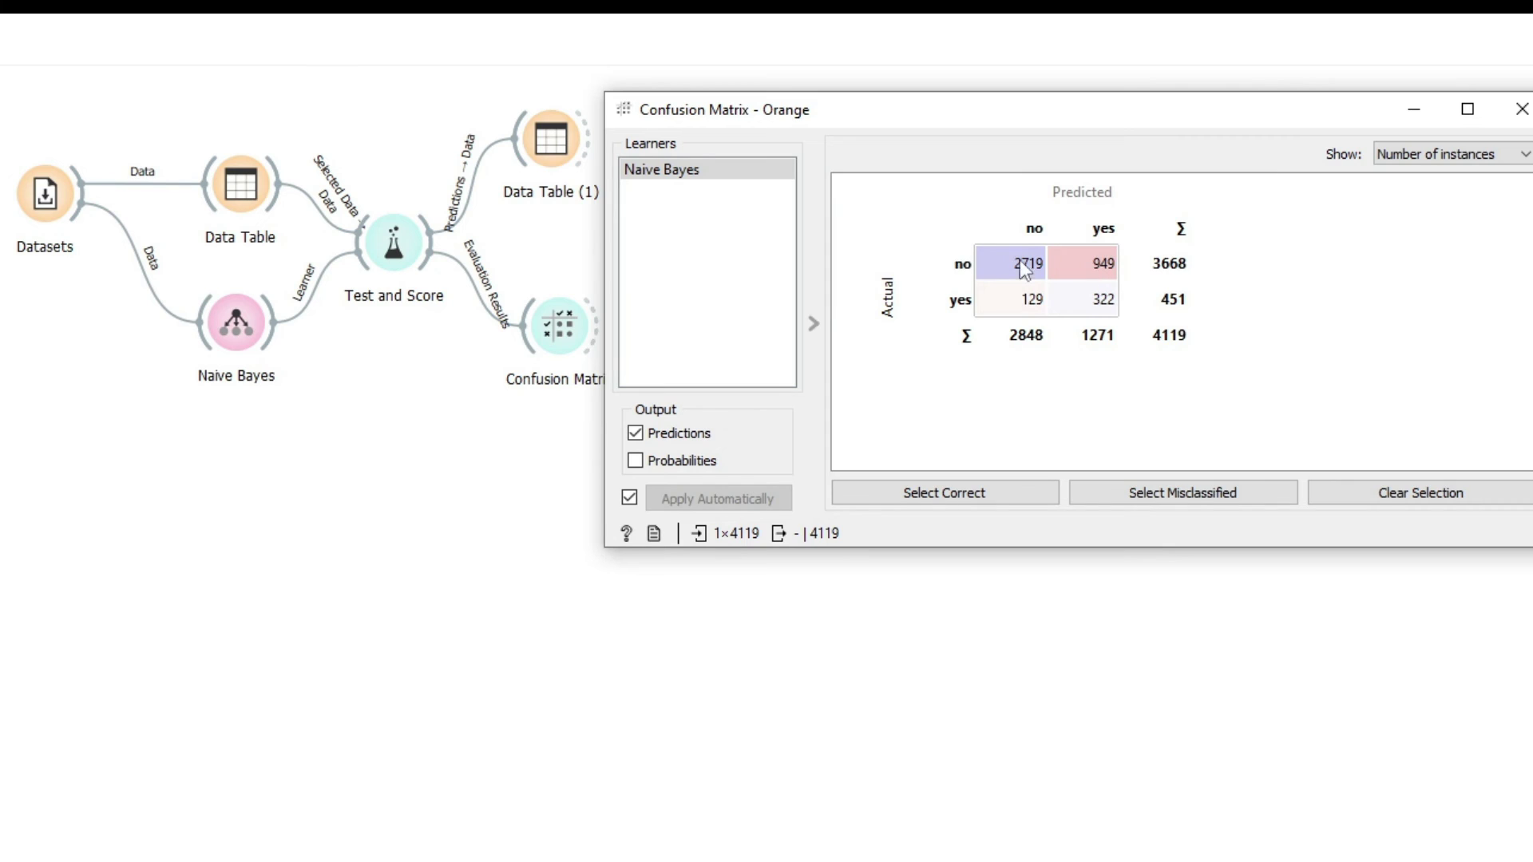
# Close the confusion matrix and review the Naive Bayes Test and Score results.
pyautogui.click(1517, 109)
pyautogui.click(395, 251)
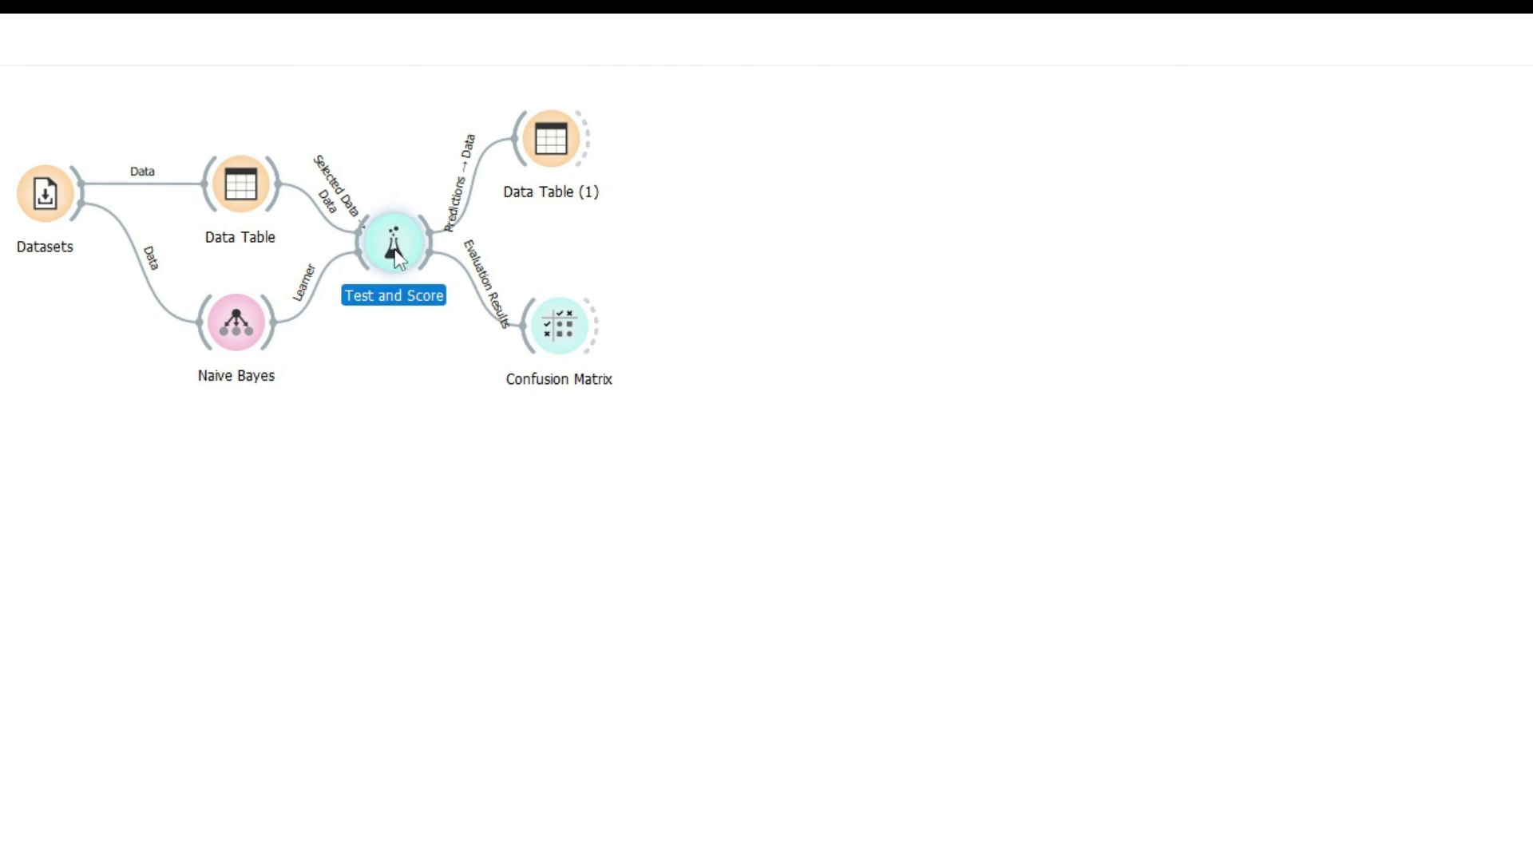
pyautogui.doubleClick(395, 251)
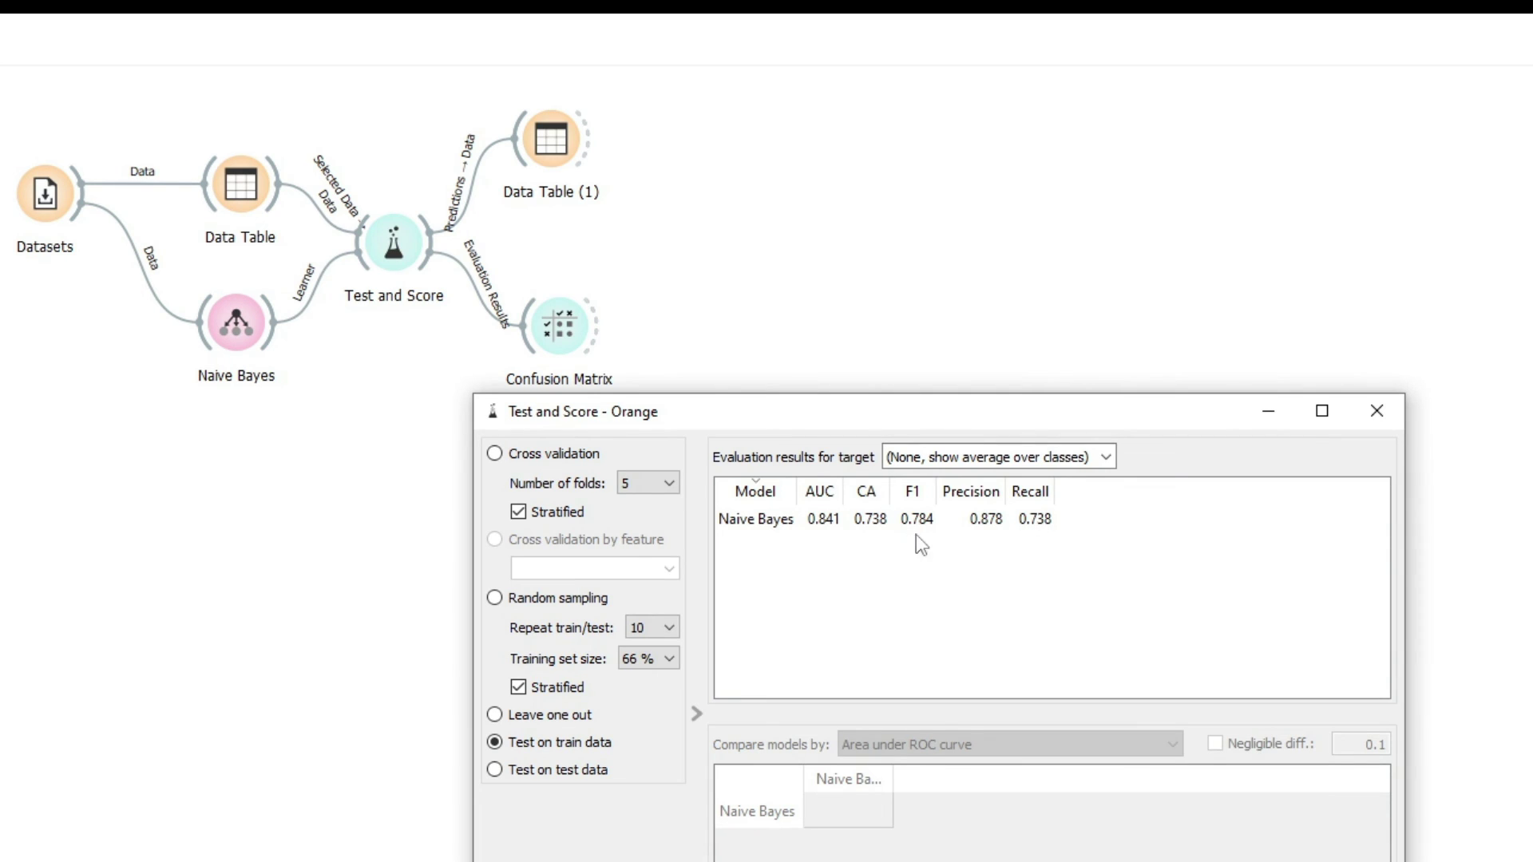
pyautogui.click(1375, 410)
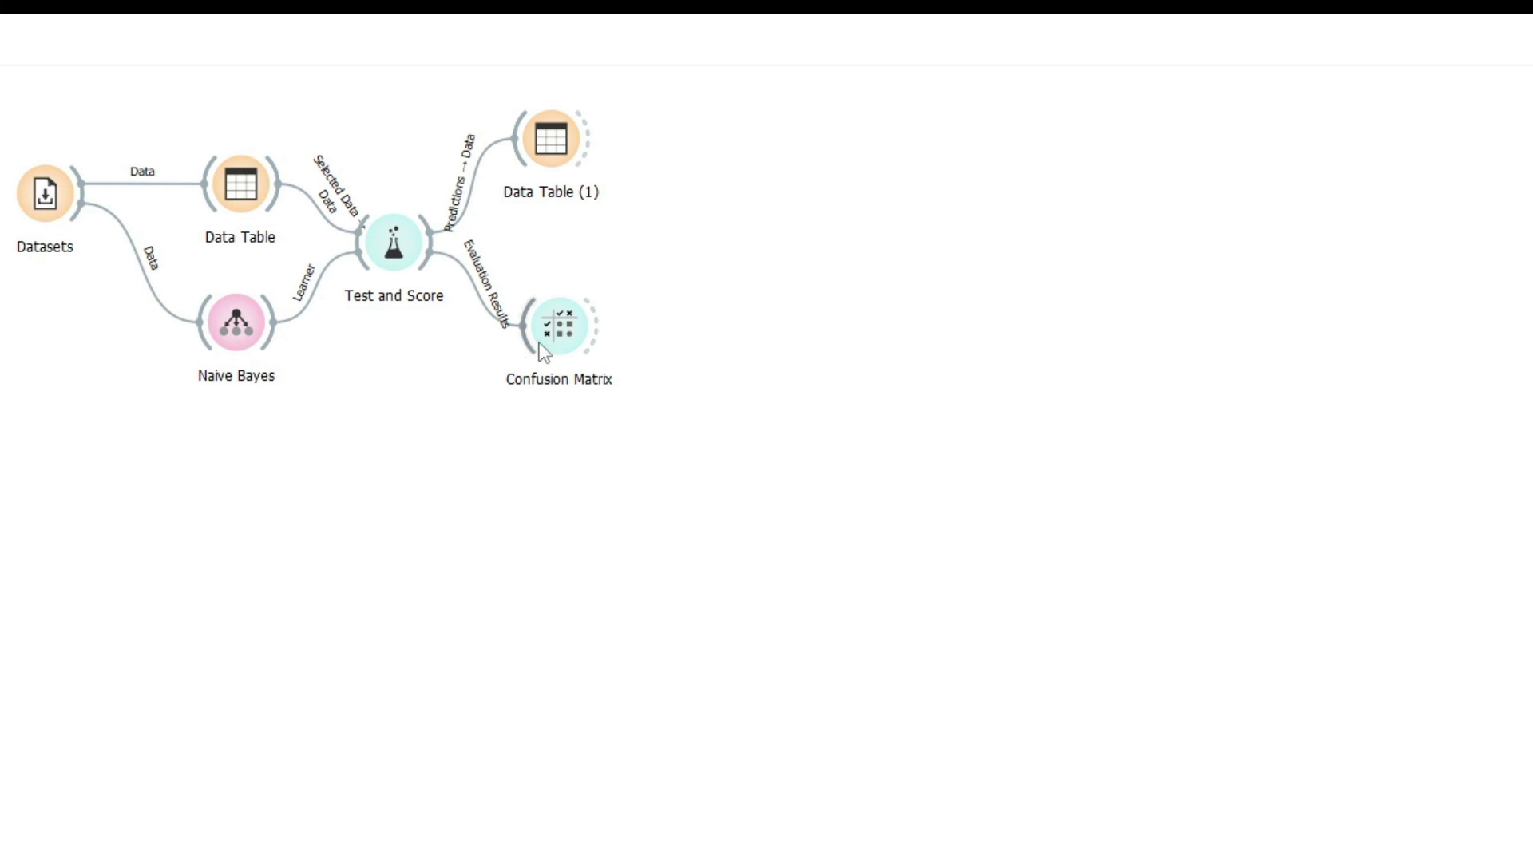
# Reopen the Naive Bayes confusion matrix, shift it slightly right, then close it.
pyautogui.doubleClick(551, 329)
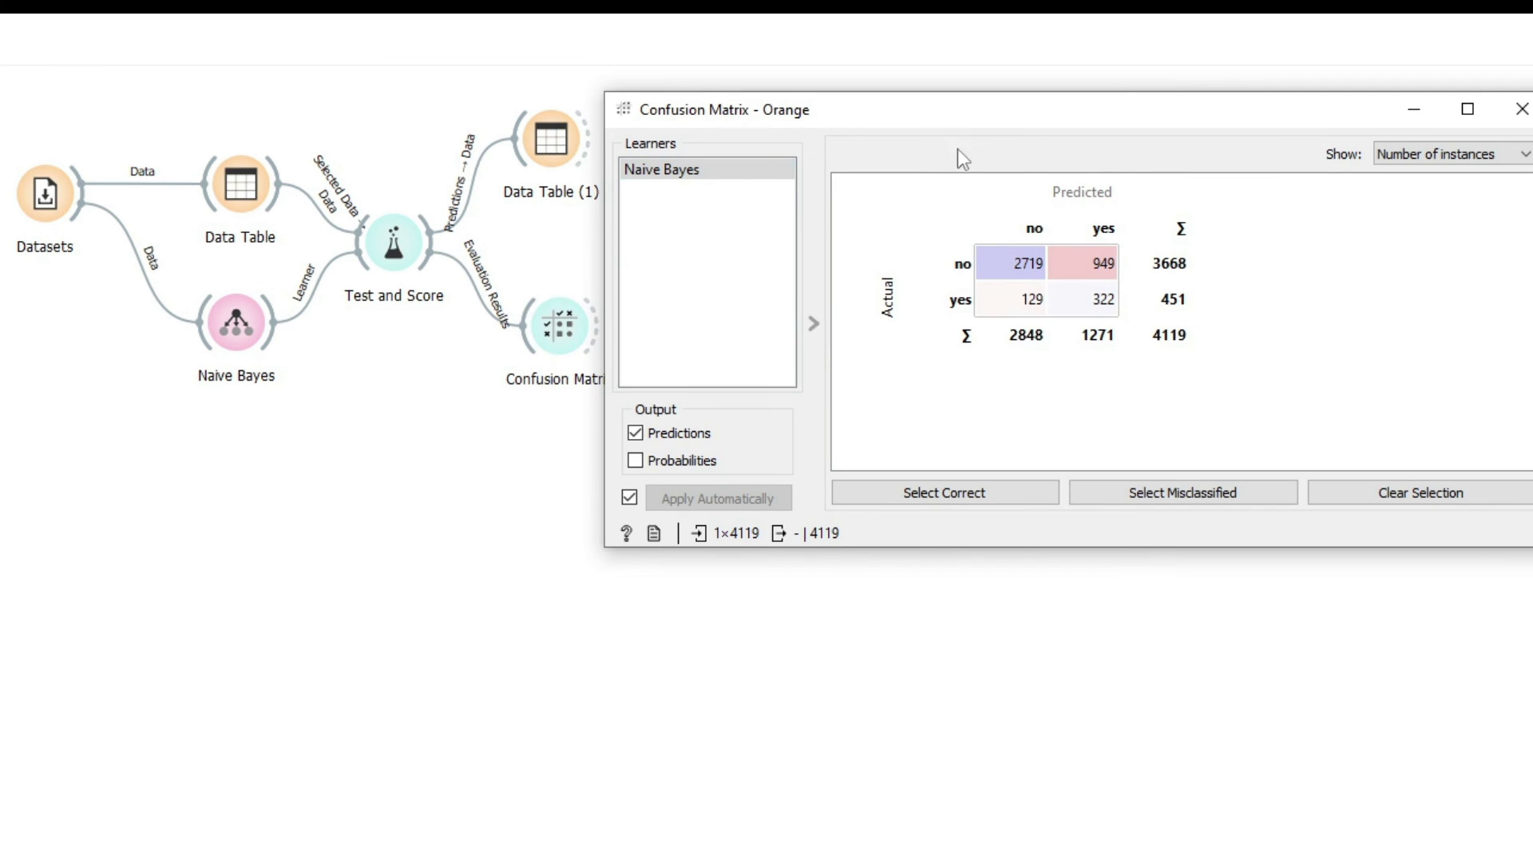
pyautogui.moveTo(1127, 165); pyautogui.dragTo(1145, 167)
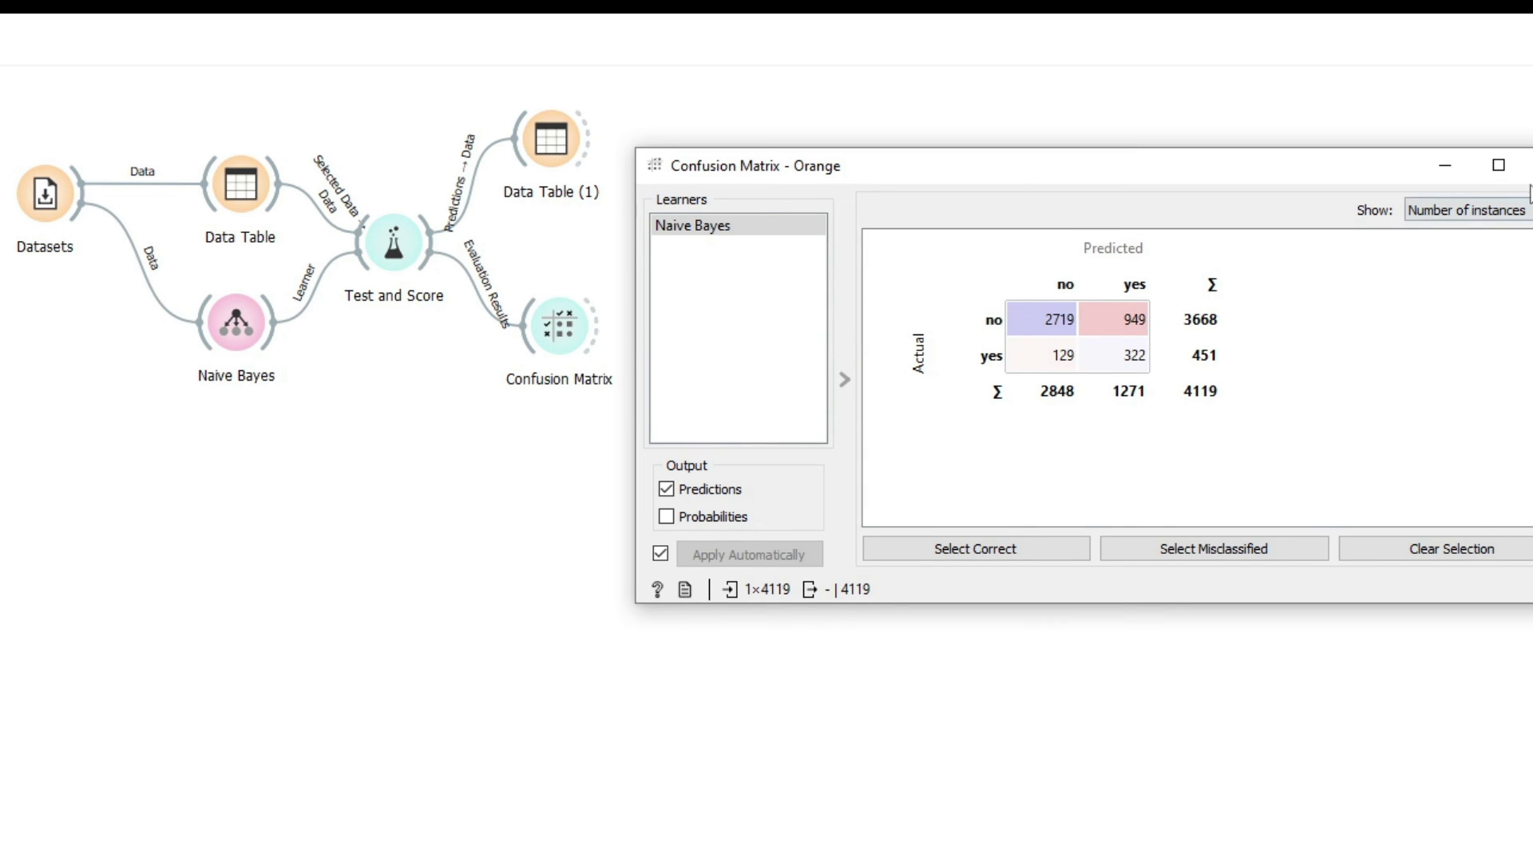
pyautogui.click(1529, 165)
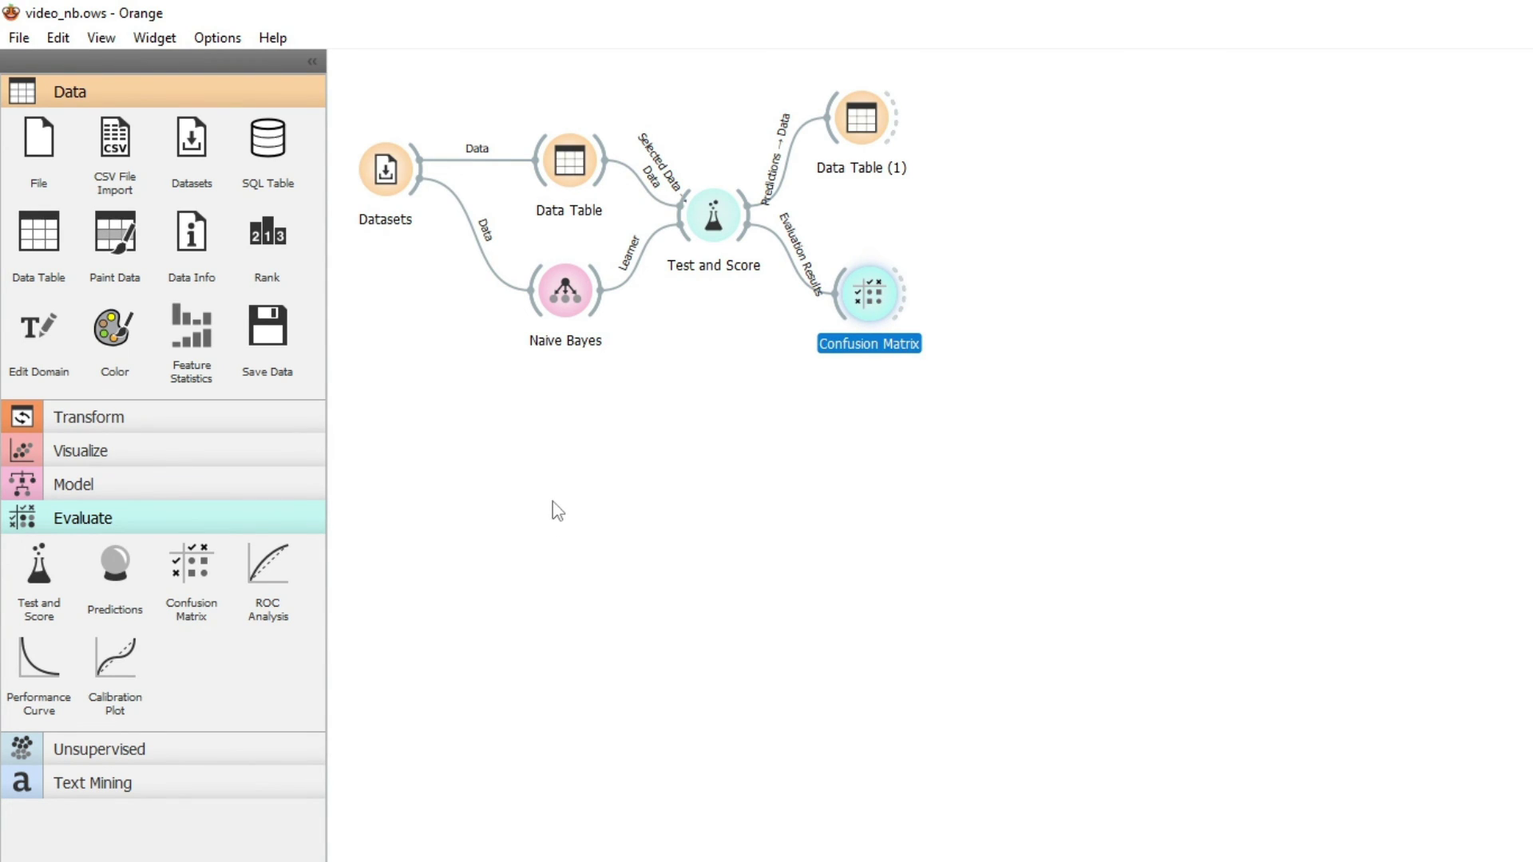
# Add Data Table (2) to the canvas and link Datasets' output into it.
pyautogui.rightClick(560, 471)
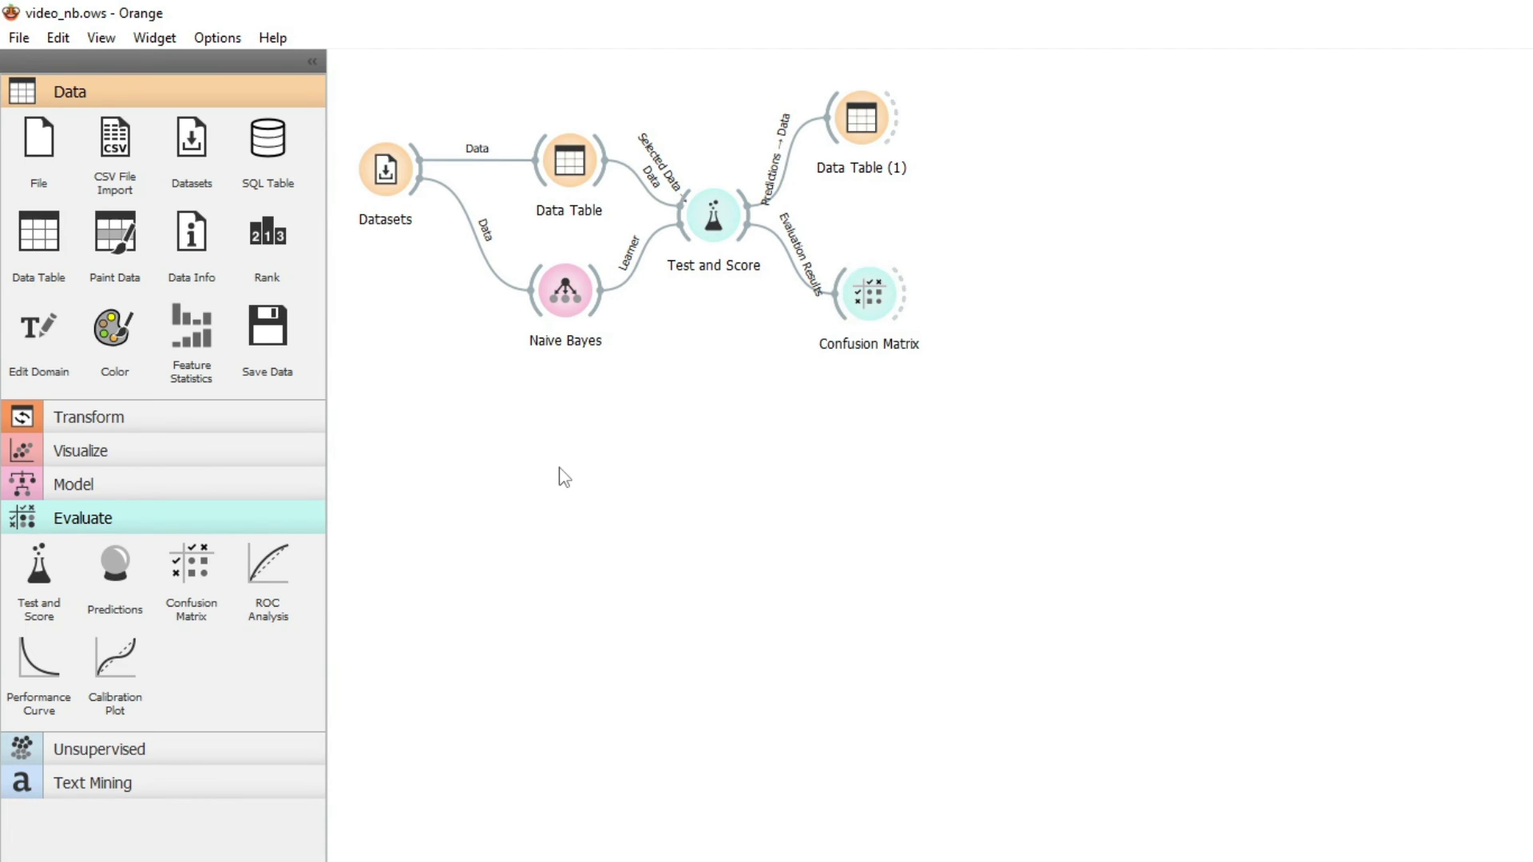
pyautogui.click(591, 554)
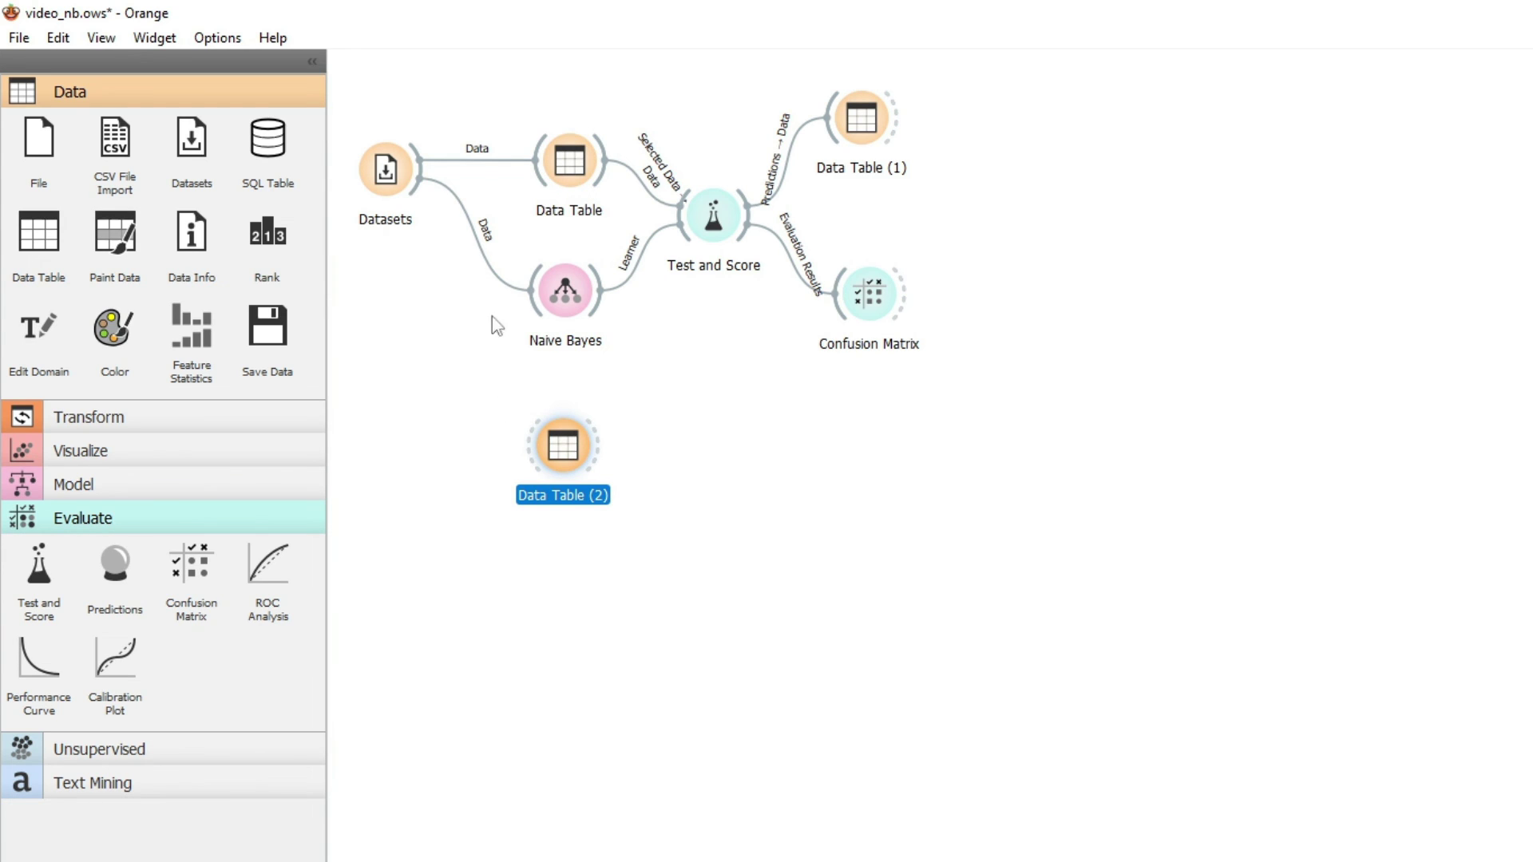
pyautogui.click(423, 217)
pyautogui.moveTo(423, 217)
pyautogui.mouseDown()
pyautogui.moveTo(469, 414)
pyautogui.moveTo(533, 445)
pyautogui.mouseUp()
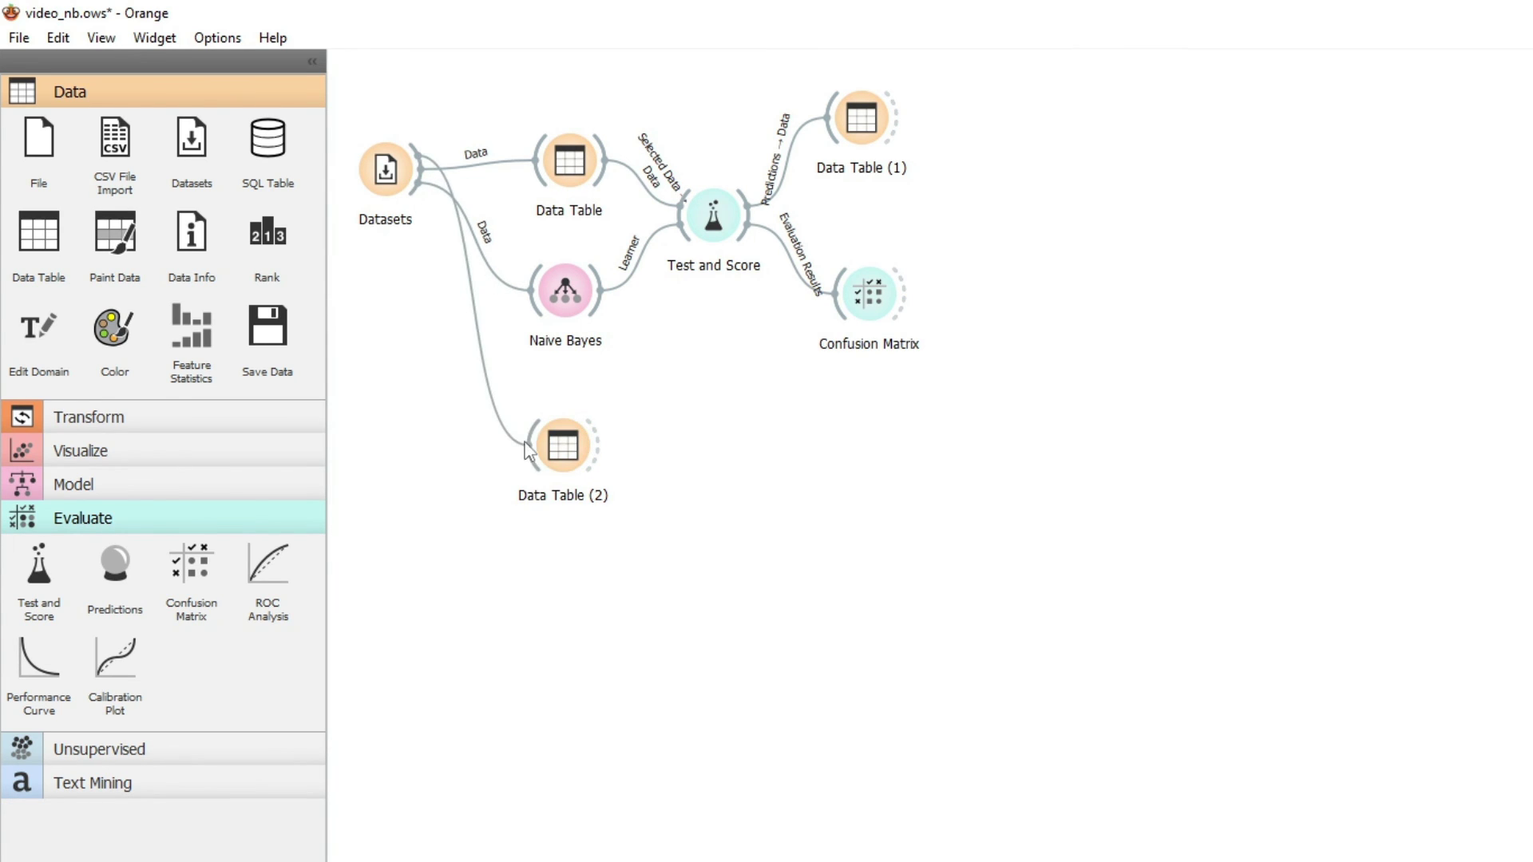
# Add a Neural Network learner and connect Datasets' data into it.
pyautogui.rightClick(582, 585)
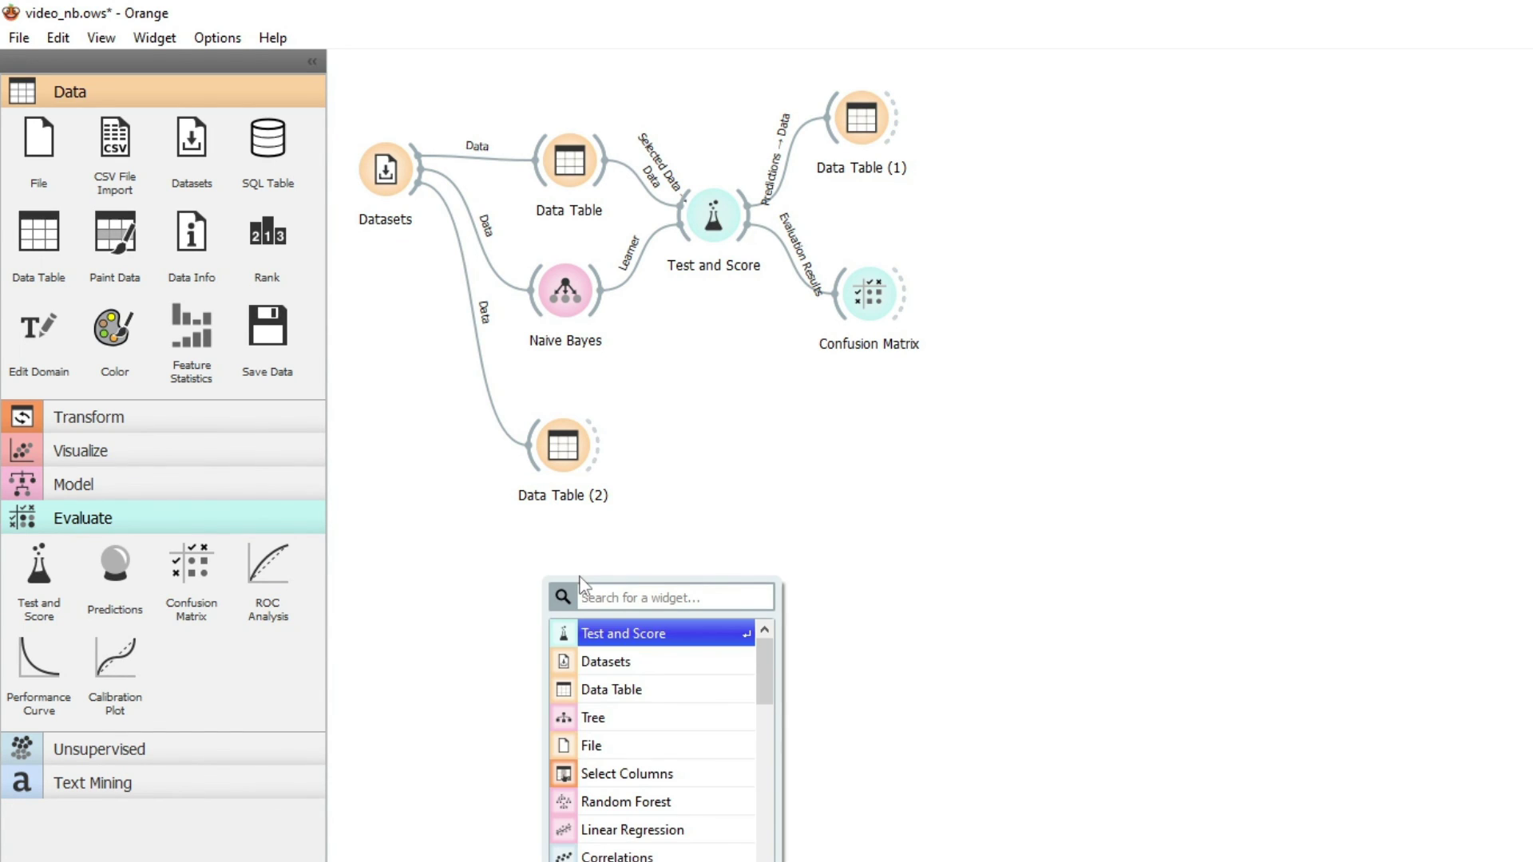
pyautogui.click(631, 836)
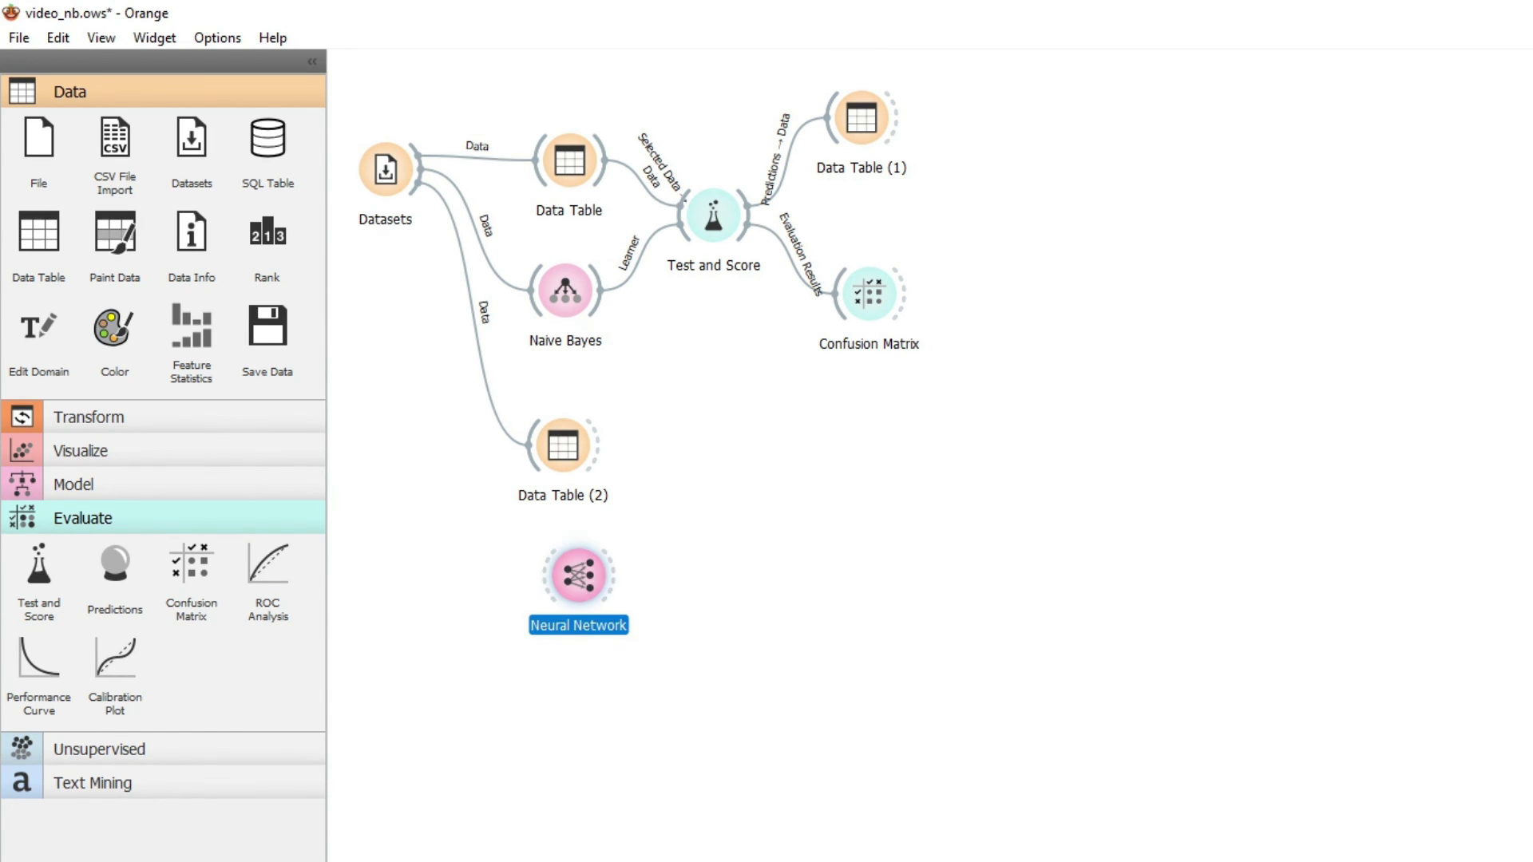
pyautogui.moveTo(410, 199); pyautogui.dragTo(535, 581)
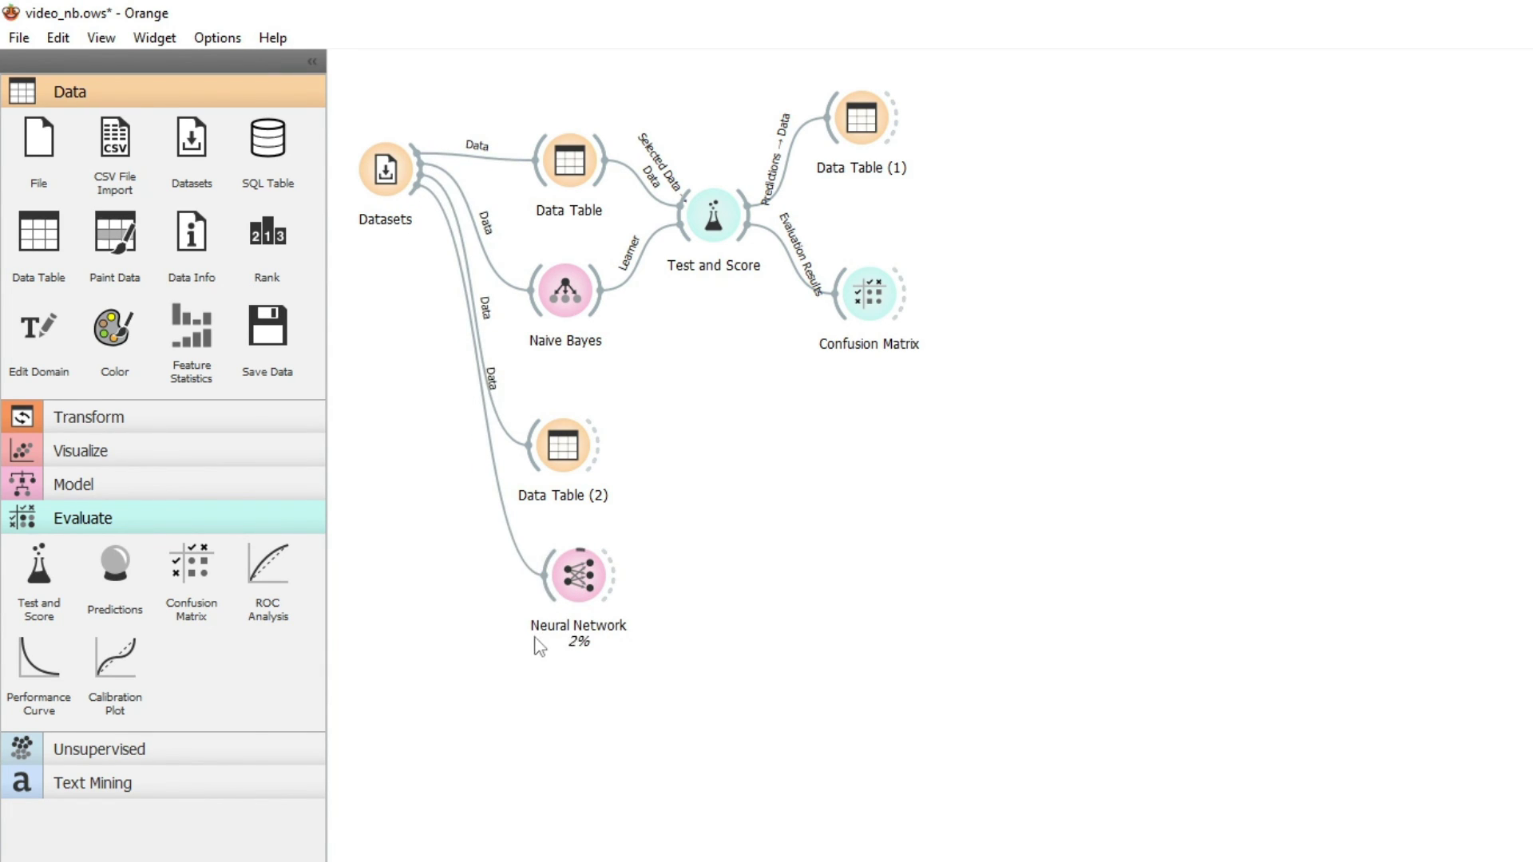
pyautogui.click(573, 589)
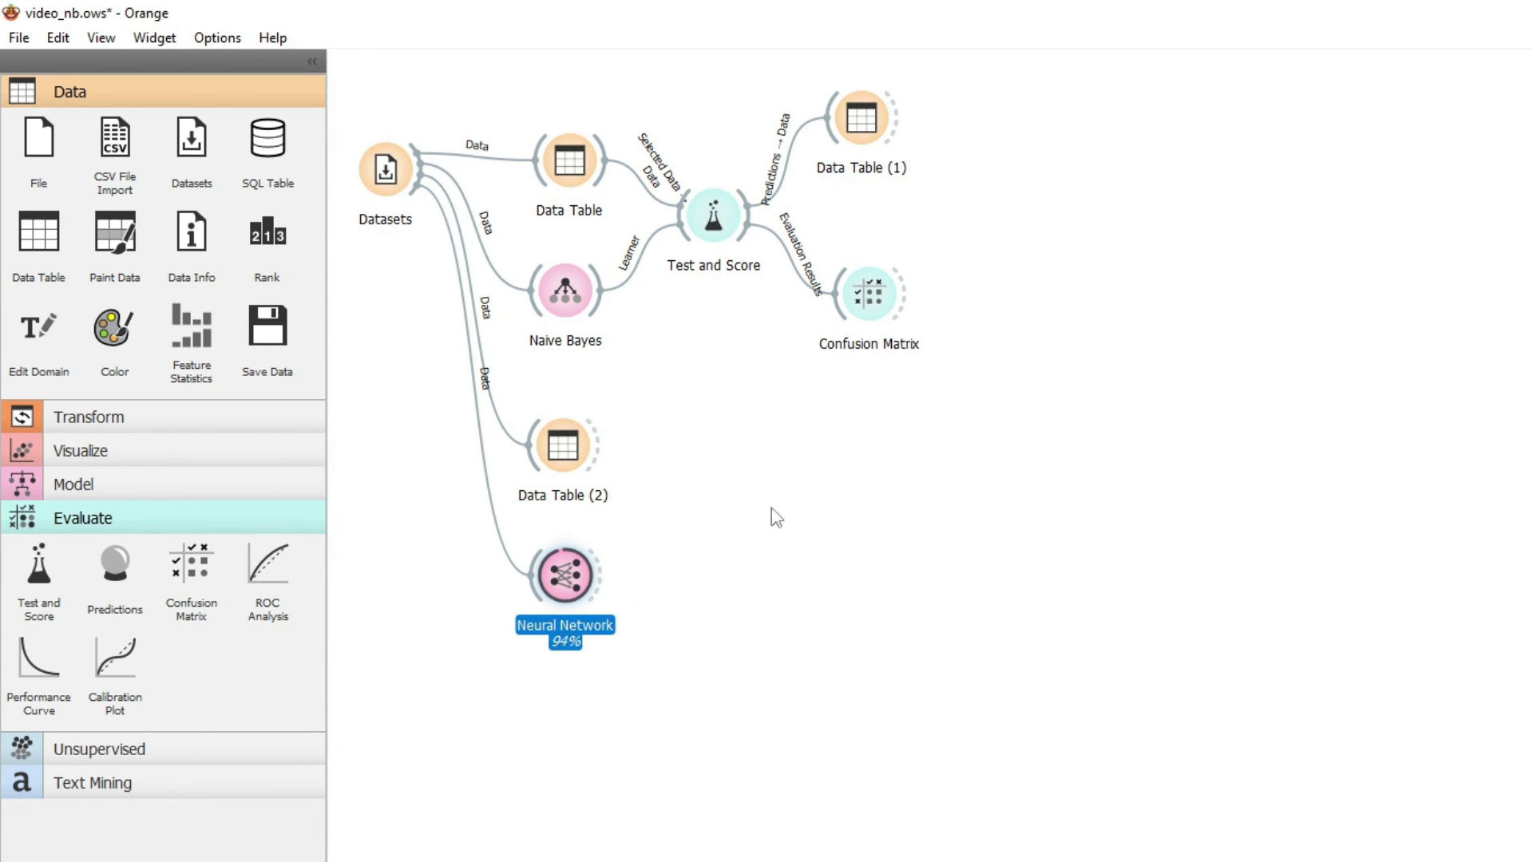
# Add Test and Score (1) fed by Data Table (2) data and the Neural Network learner.
pyautogui.rightClick(751, 463)
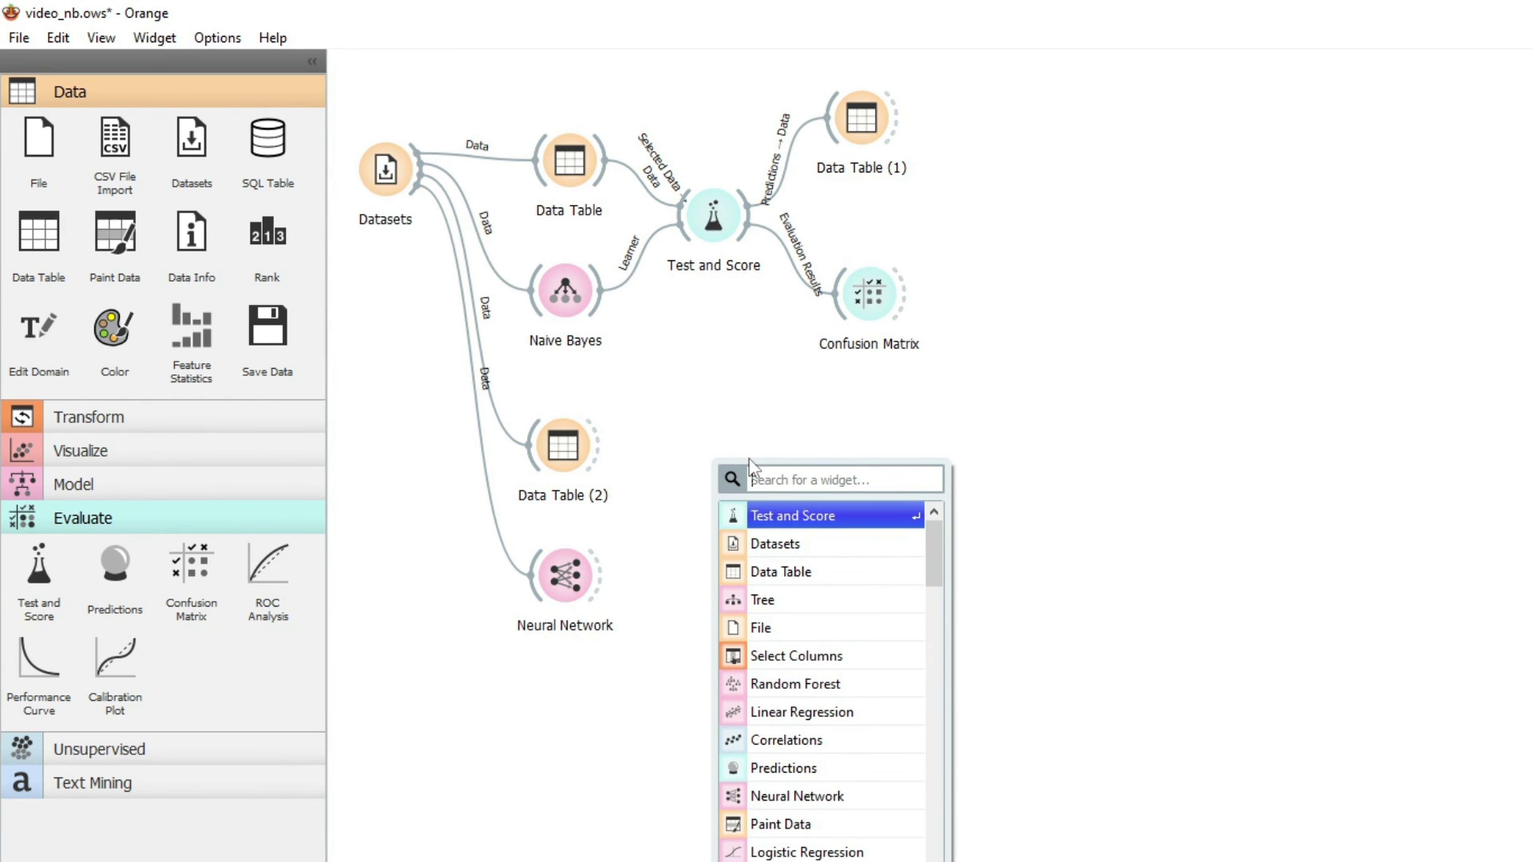
pyautogui.click(772, 518)
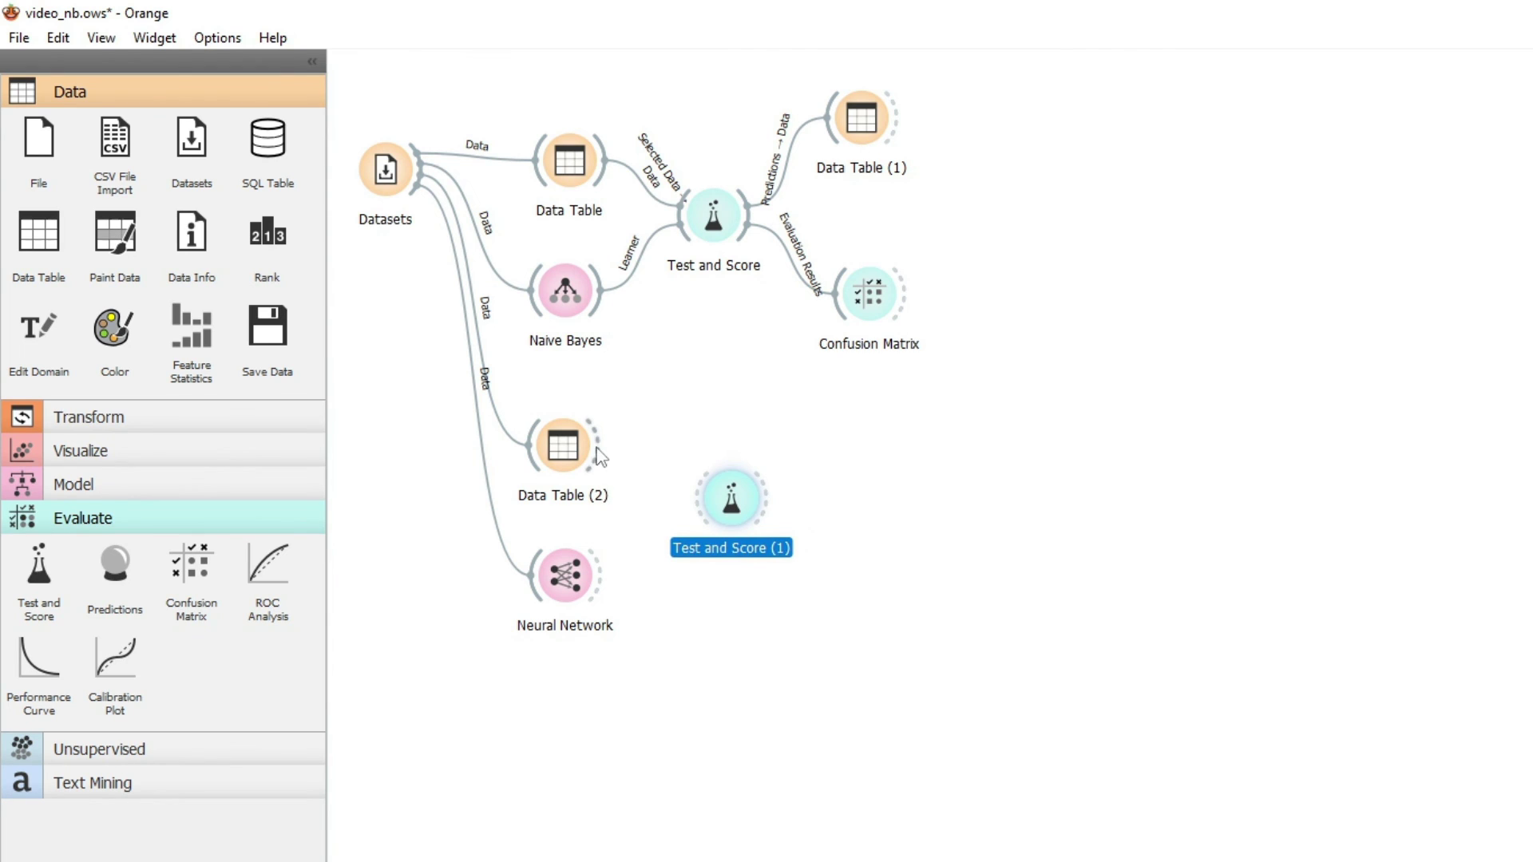
pyautogui.moveTo(599, 445); pyautogui.dragTo(691, 511)
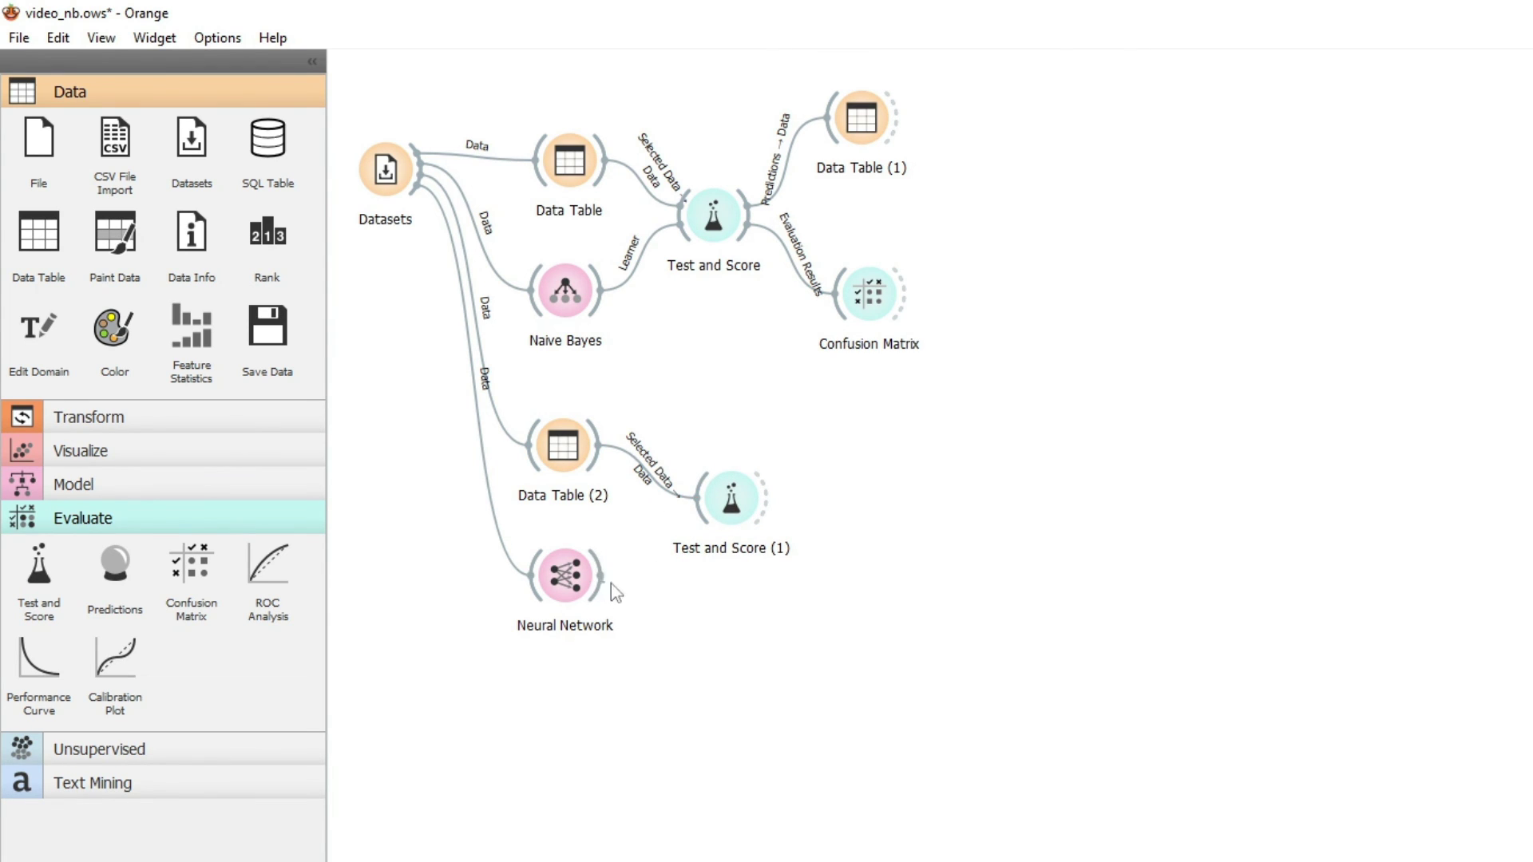
pyautogui.moveTo(601, 574); pyautogui.dragTo(693, 527)
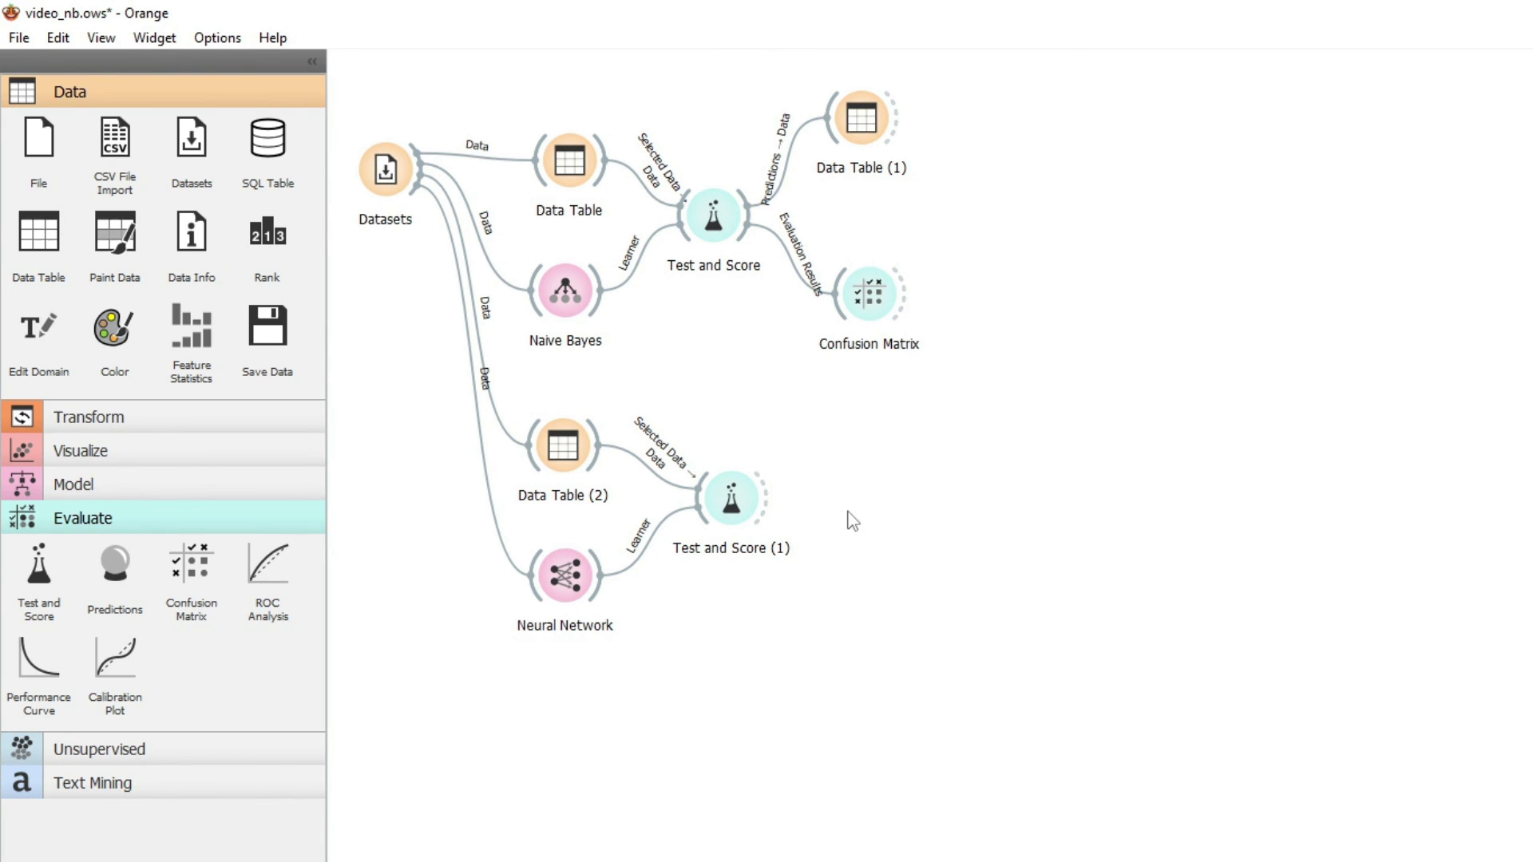
# Add Confusion Matrix (1) beside Test and Score (1) and feed it the evaluation results.
pyautogui.doubleClick(871, 530)
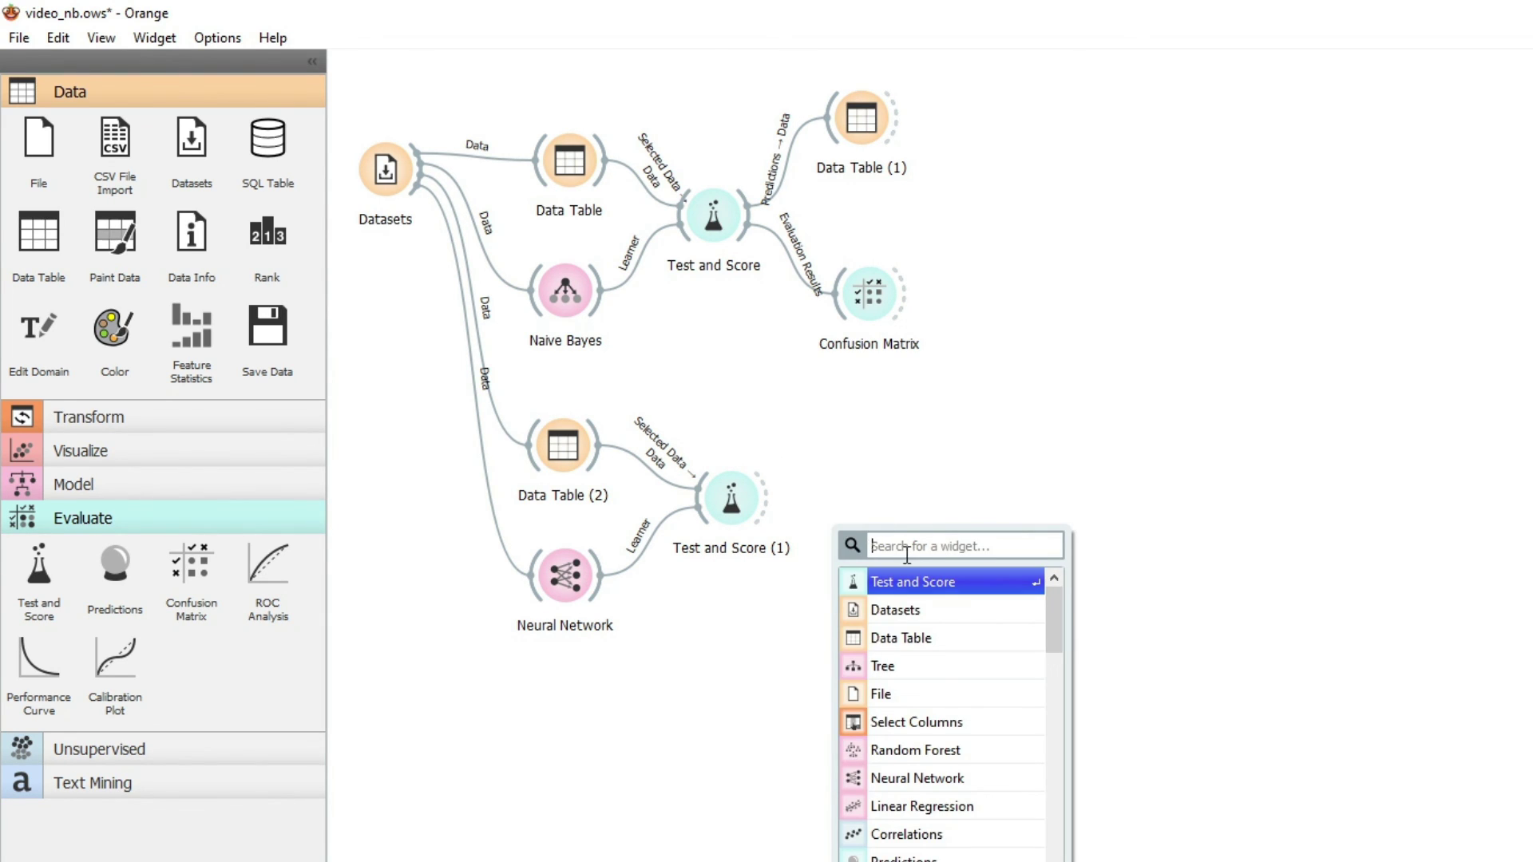
pyautogui.write('con')
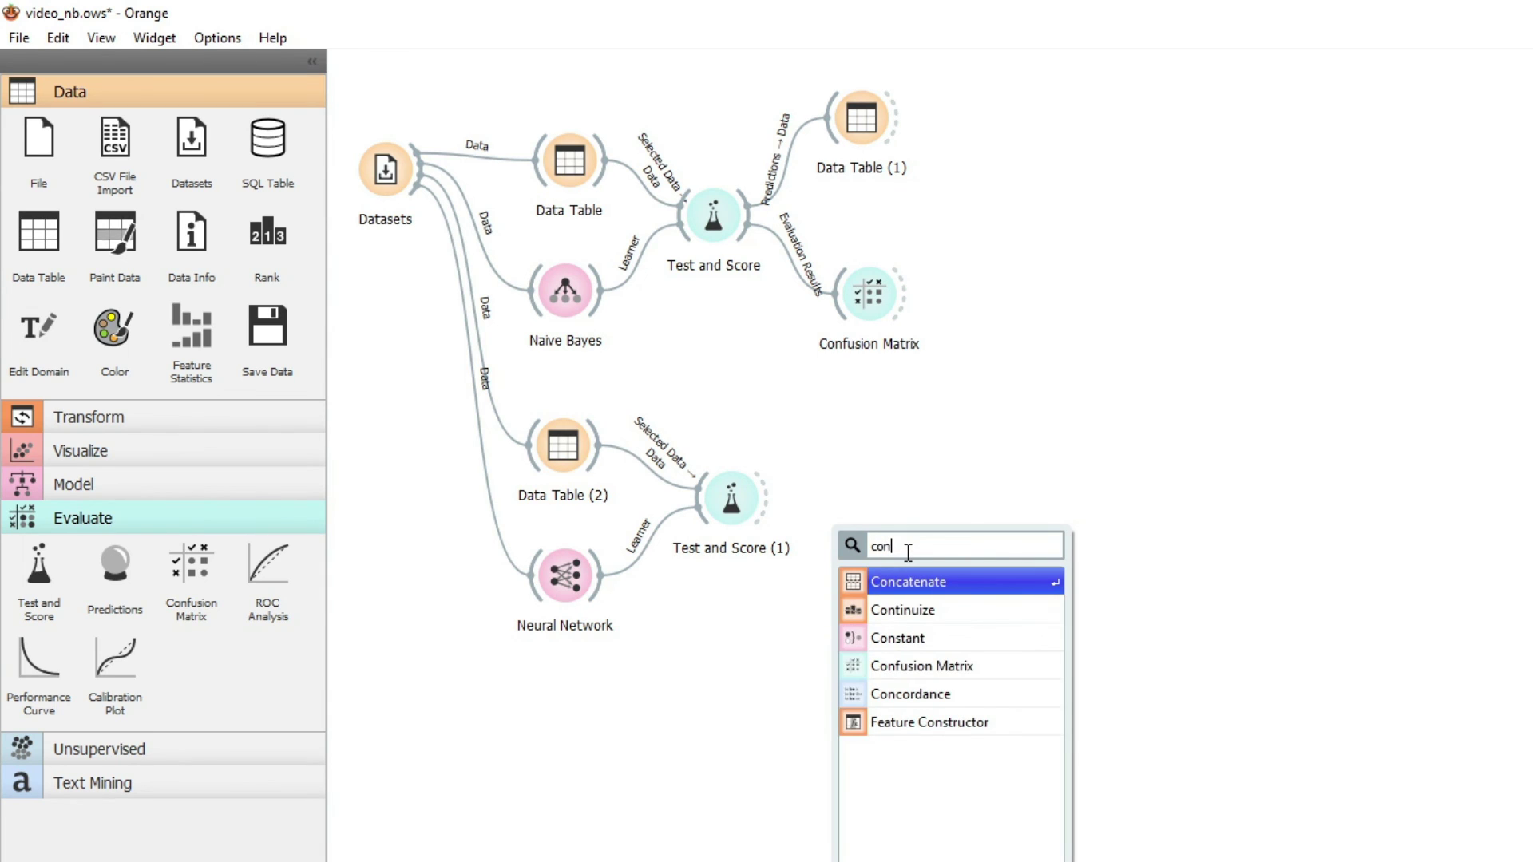
pyautogui.click(855, 666)
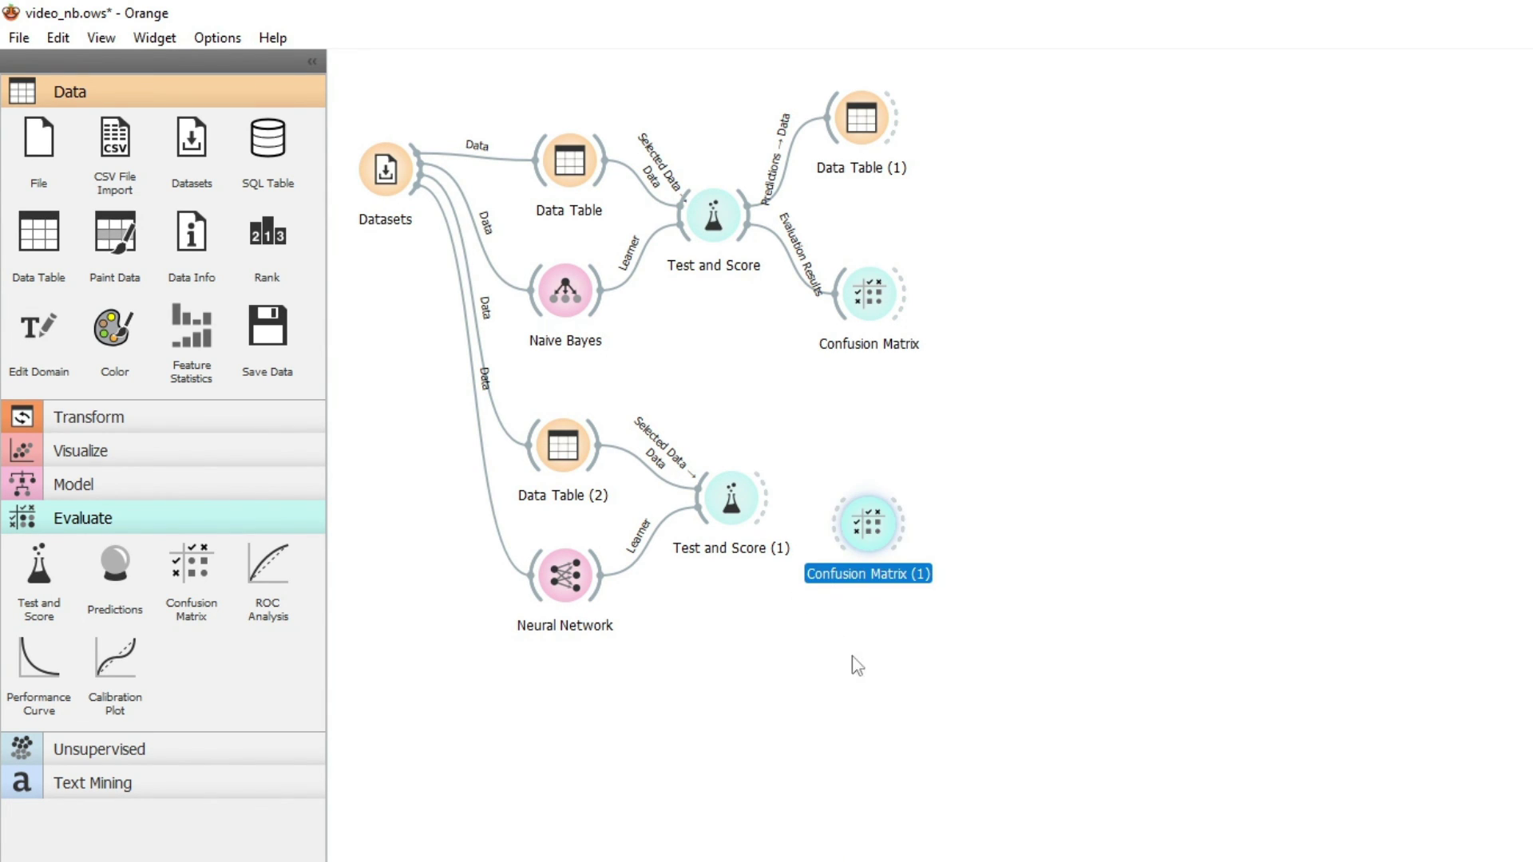
pyautogui.moveTo(875, 542); pyautogui.dragTo(876, 502)
pyautogui.moveTo(768, 499); pyautogui.dragTo(831, 503)
pyautogui.click(870, 484)
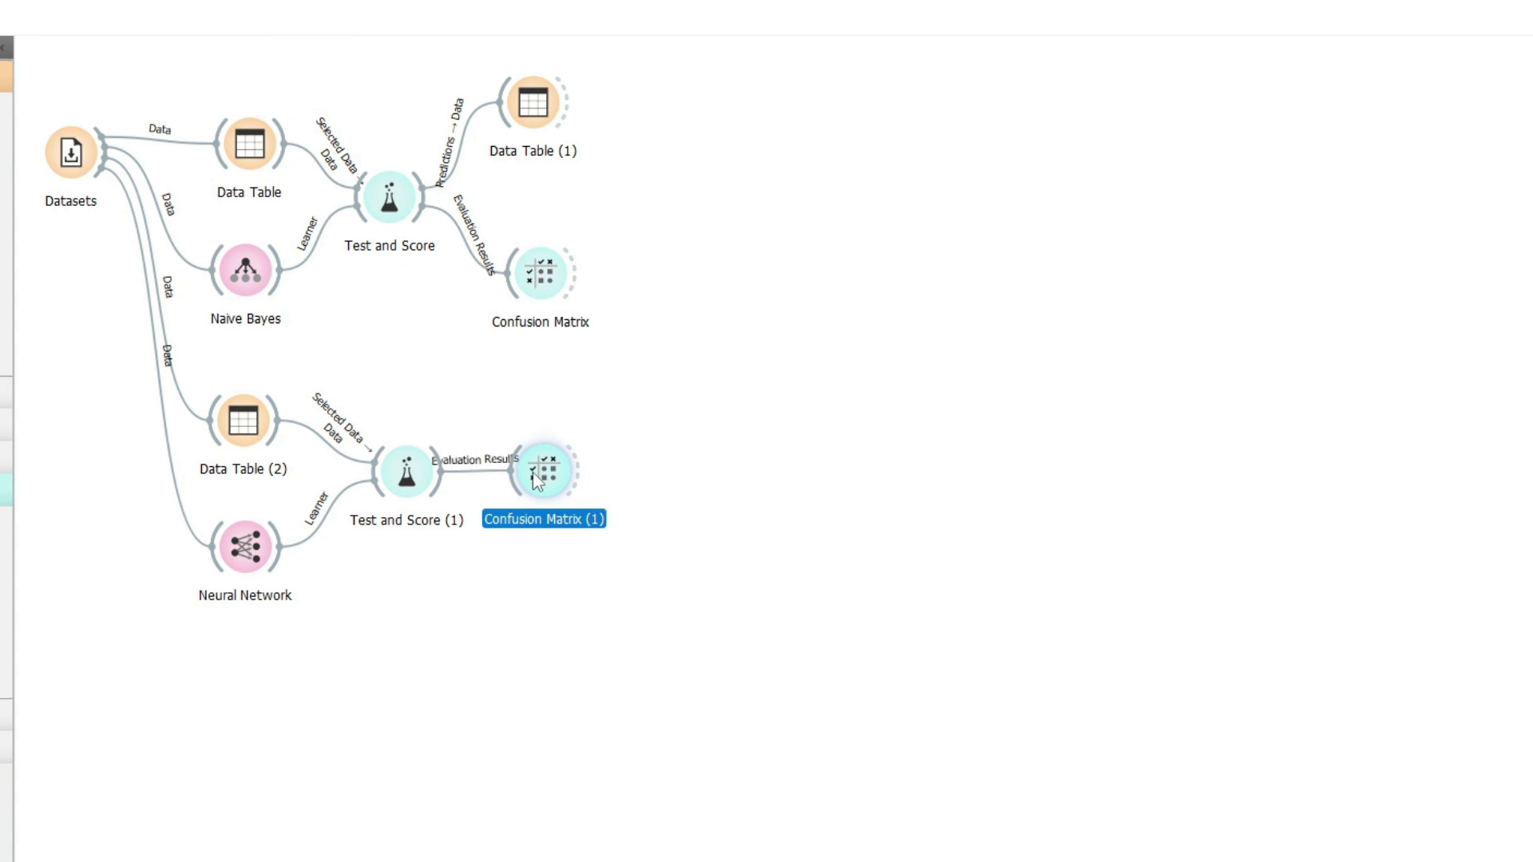
pyautogui.doubleClick(543, 281)
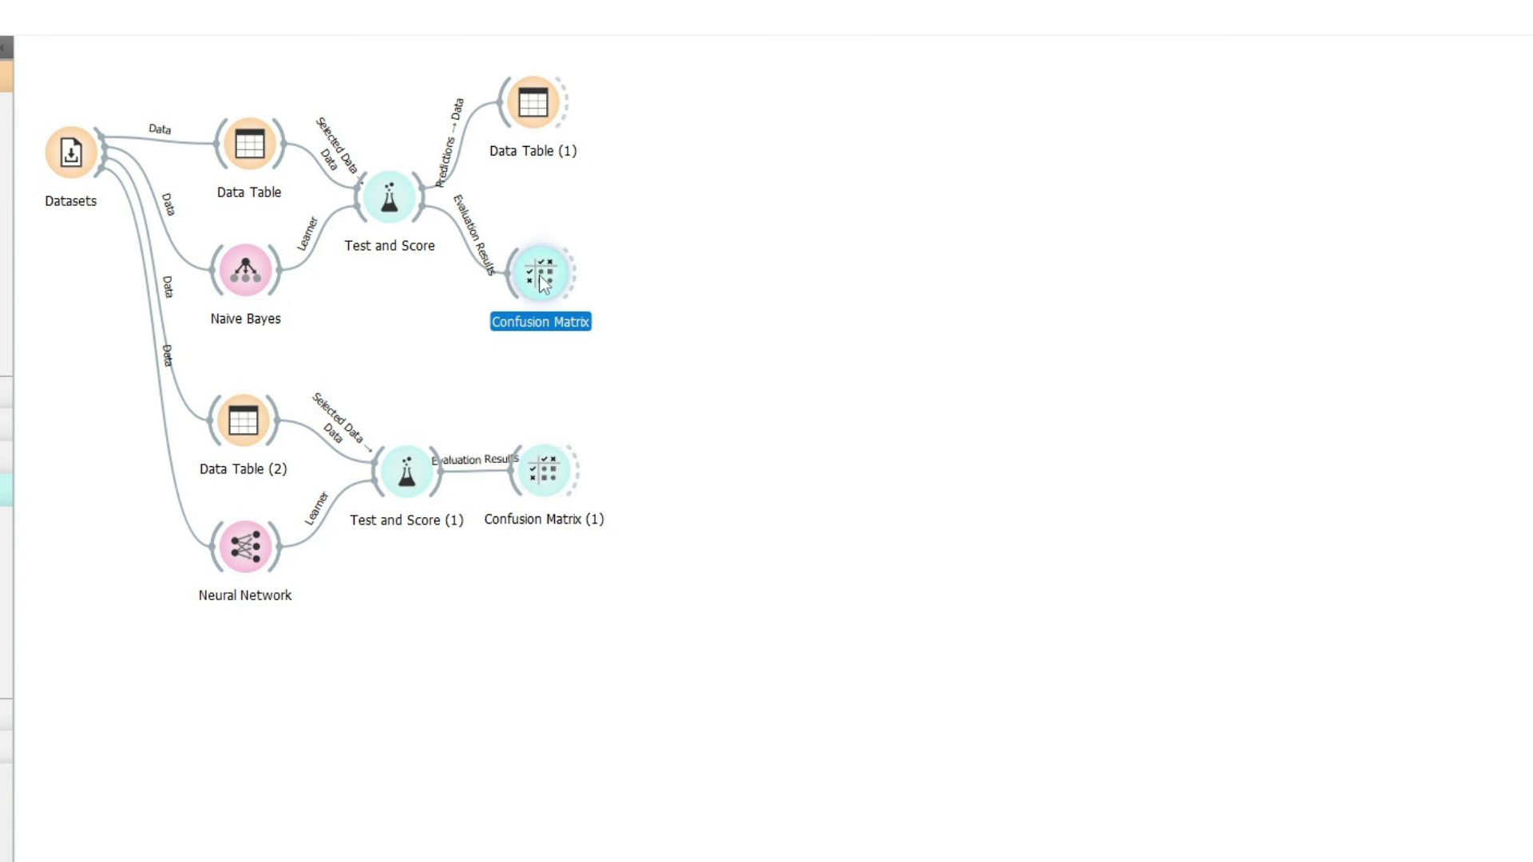
pyautogui.moveTo(1010, 123); pyautogui.dragTo(1113, 135)
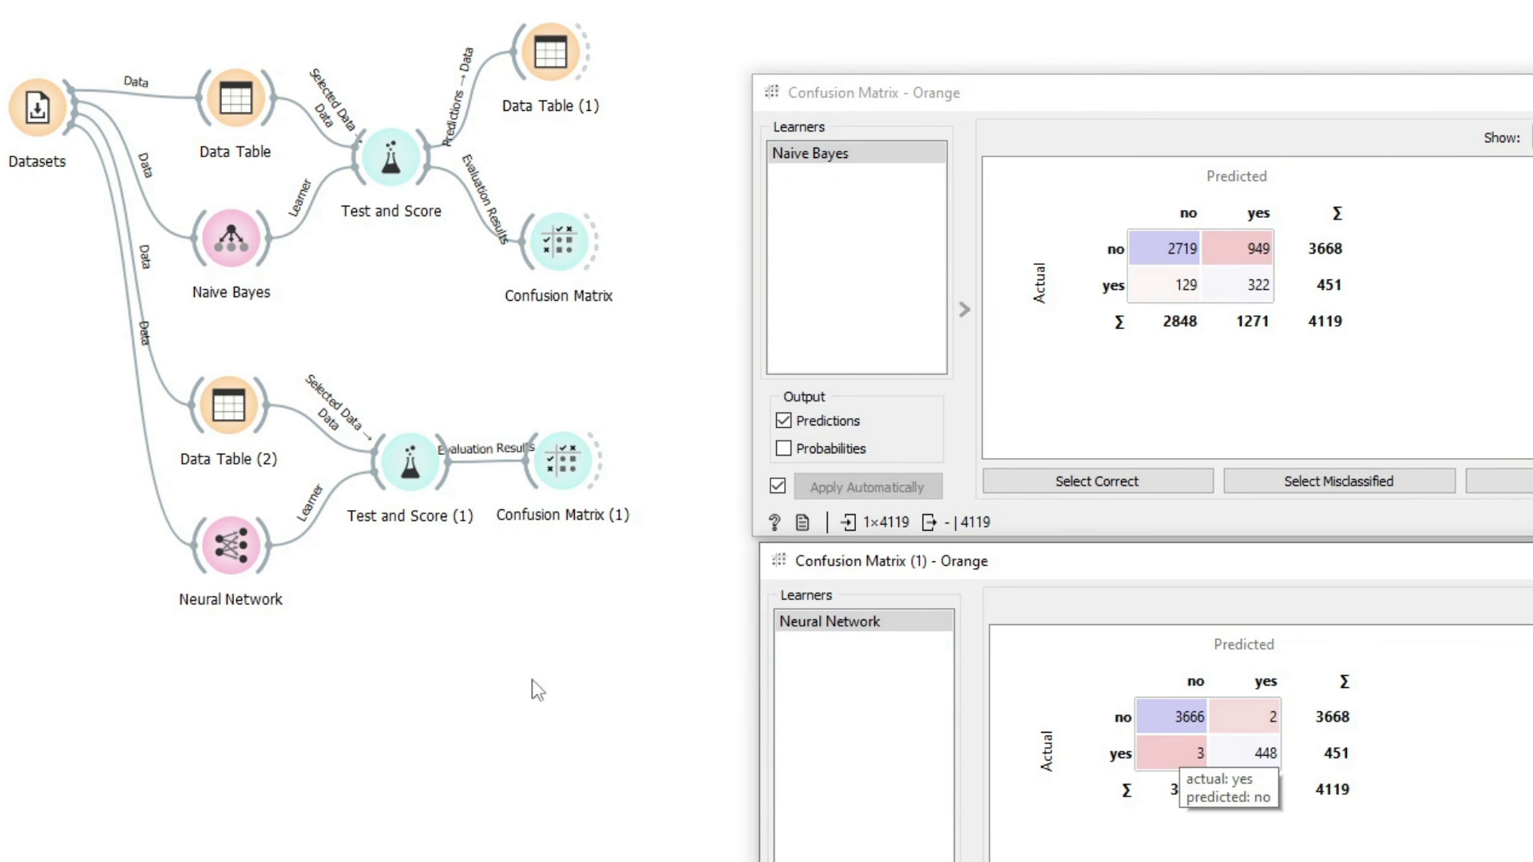
pyautogui.doubleClick(413, 473)
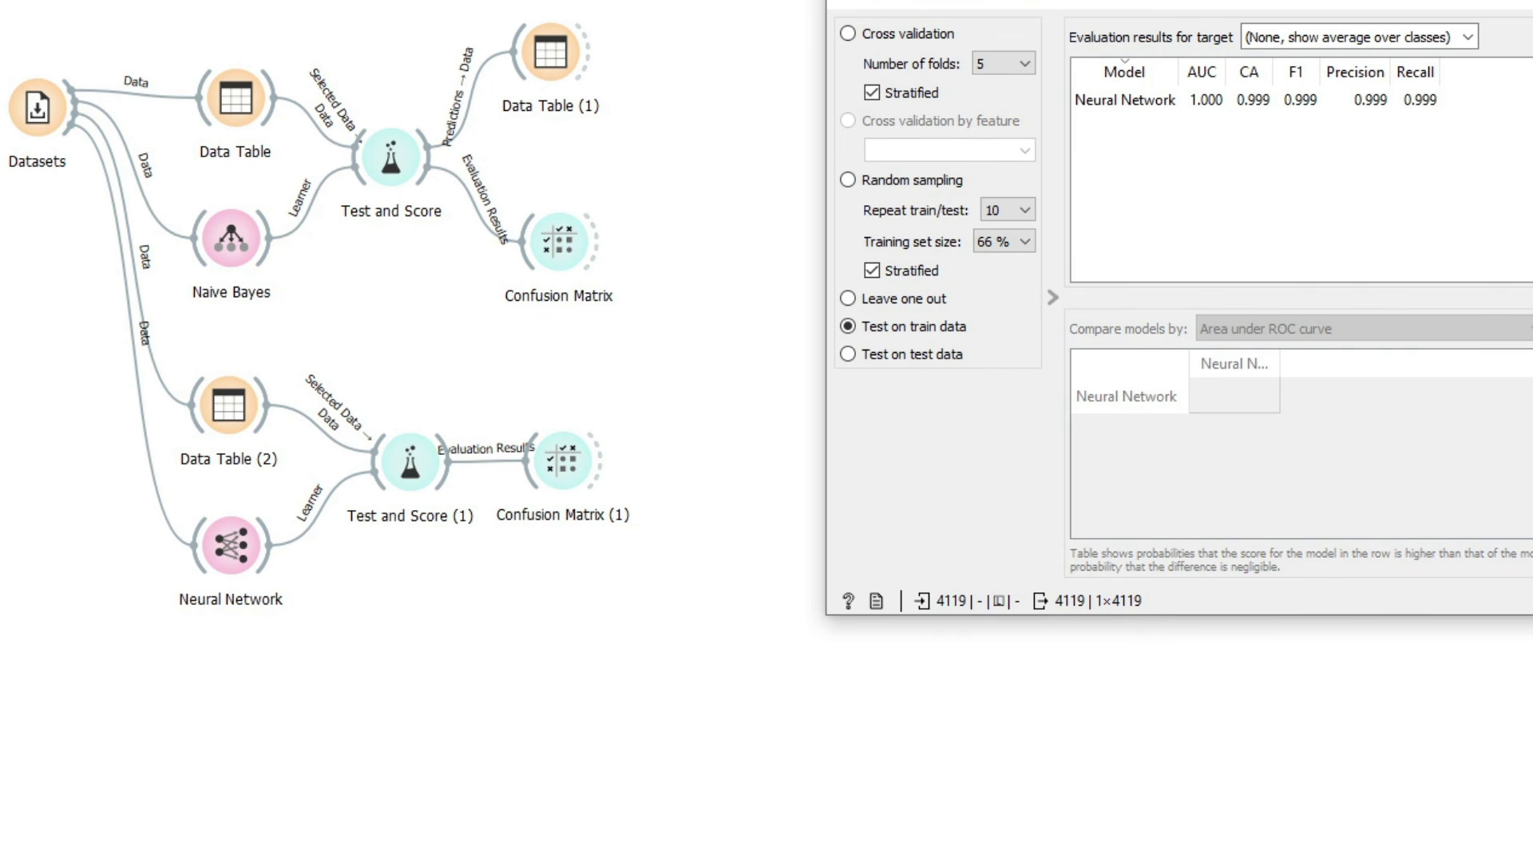
pyautogui.press('Escape')
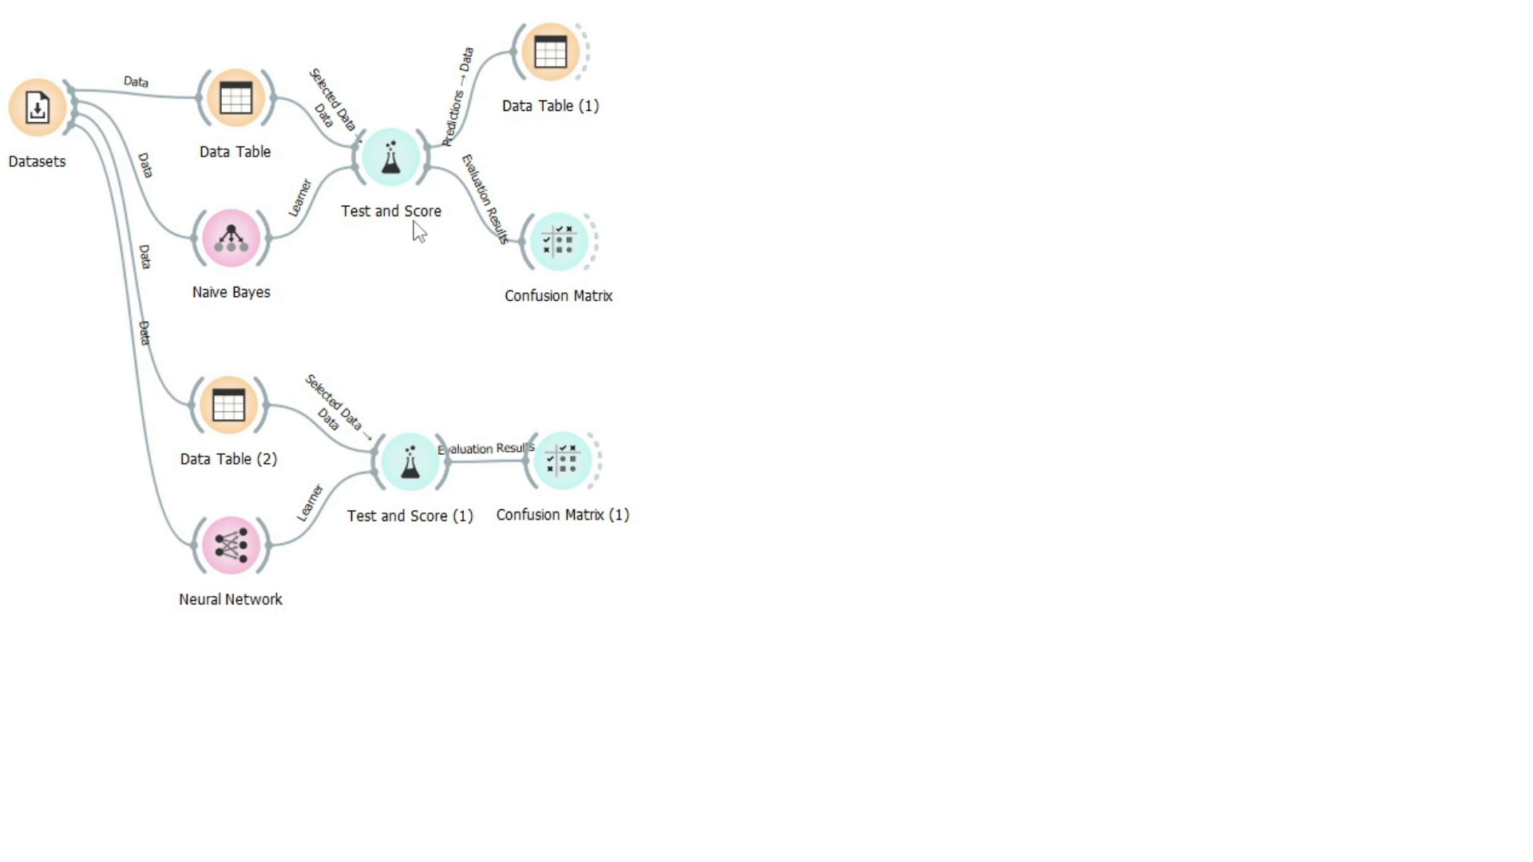
pyautogui.doubleClick(391, 174)
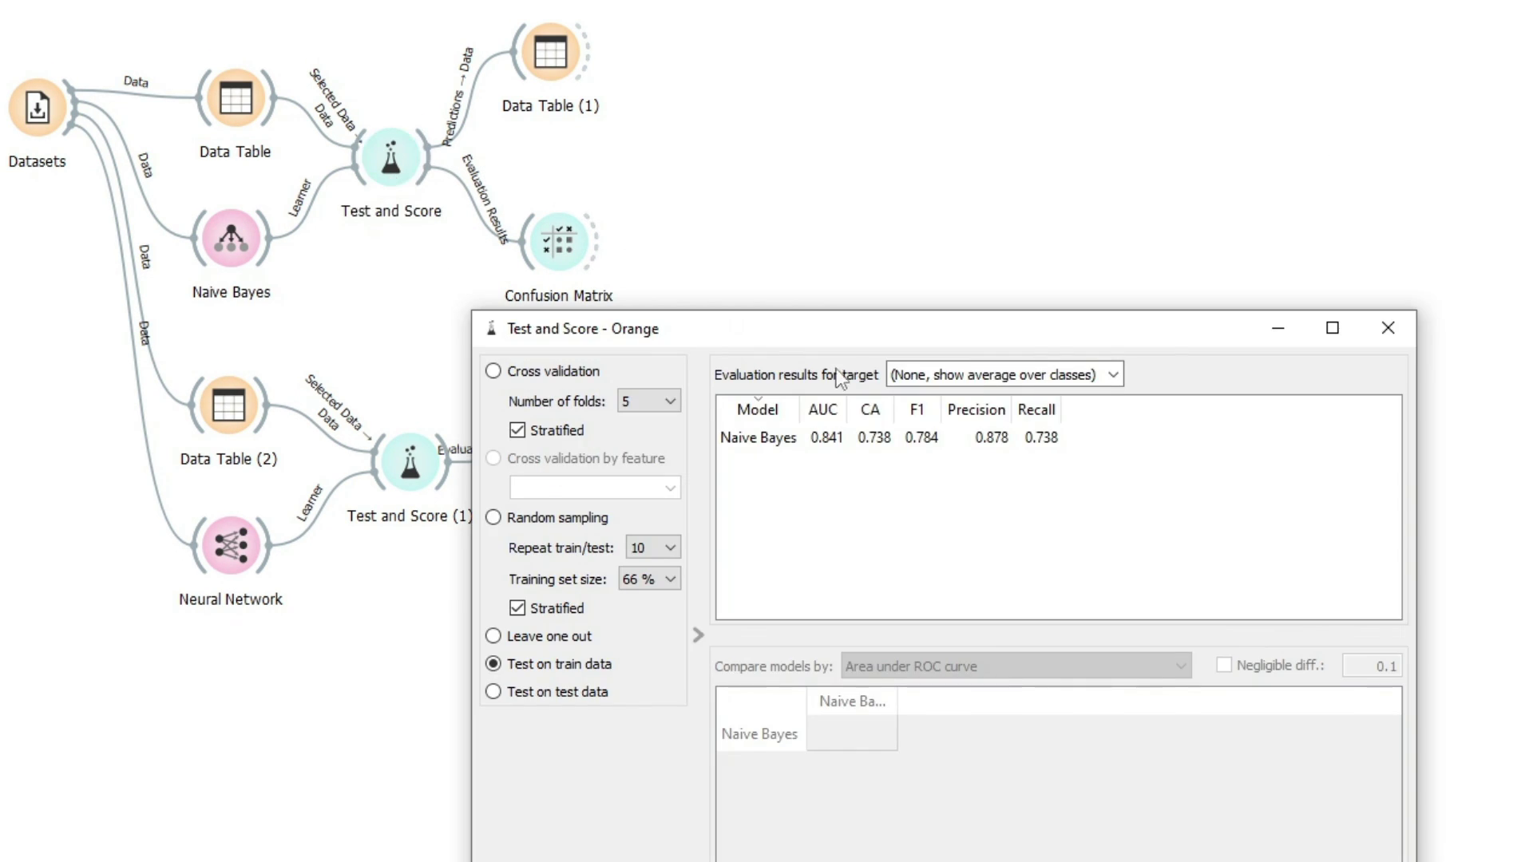
pyautogui.moveTo(845, 320); pyautogui.dragTo(1156, 290)
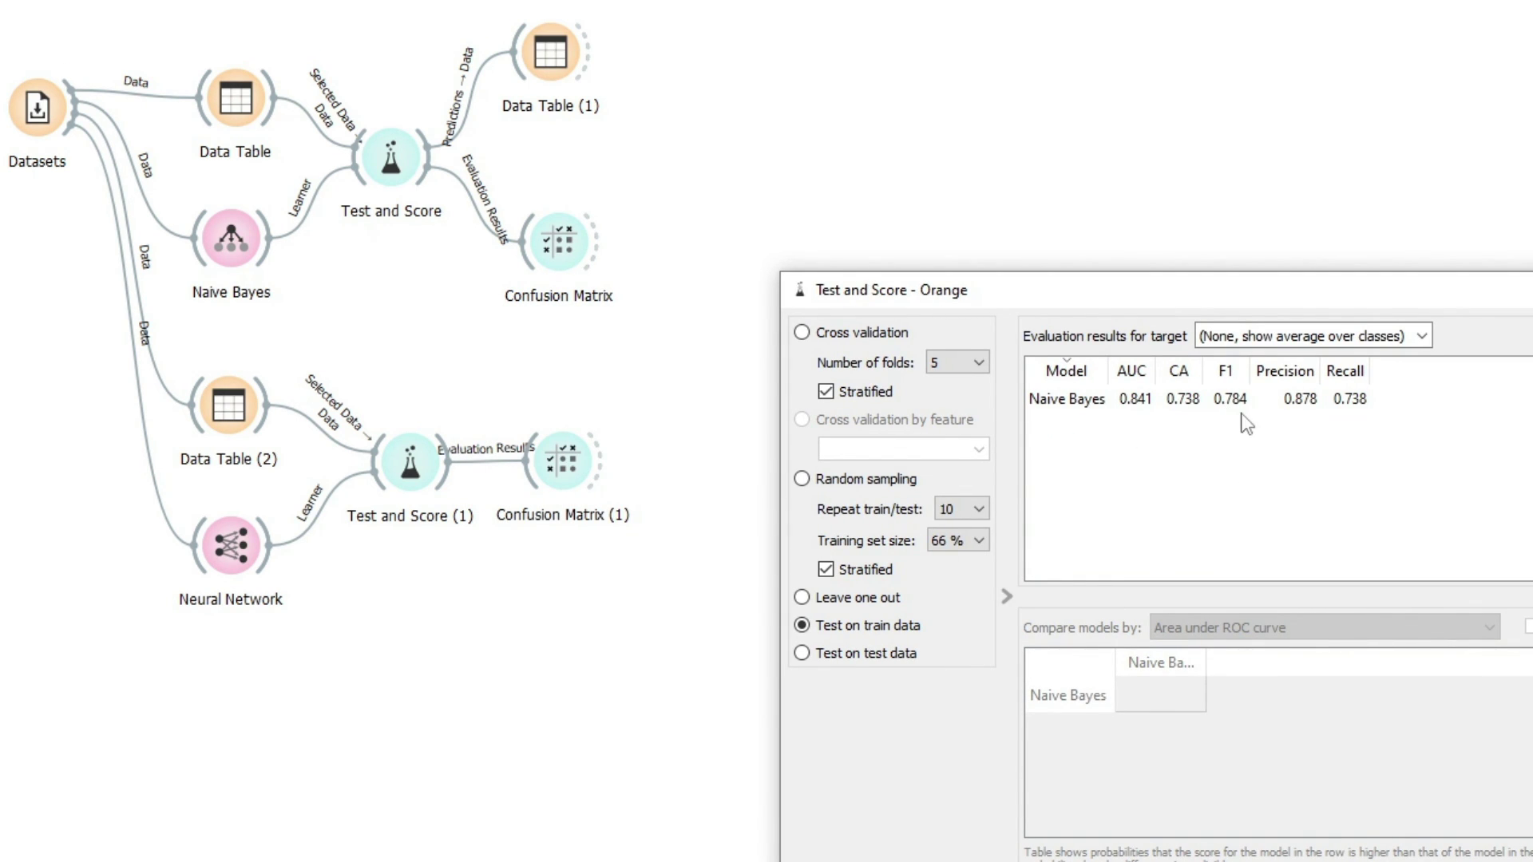
pyautogui.press('Escape')
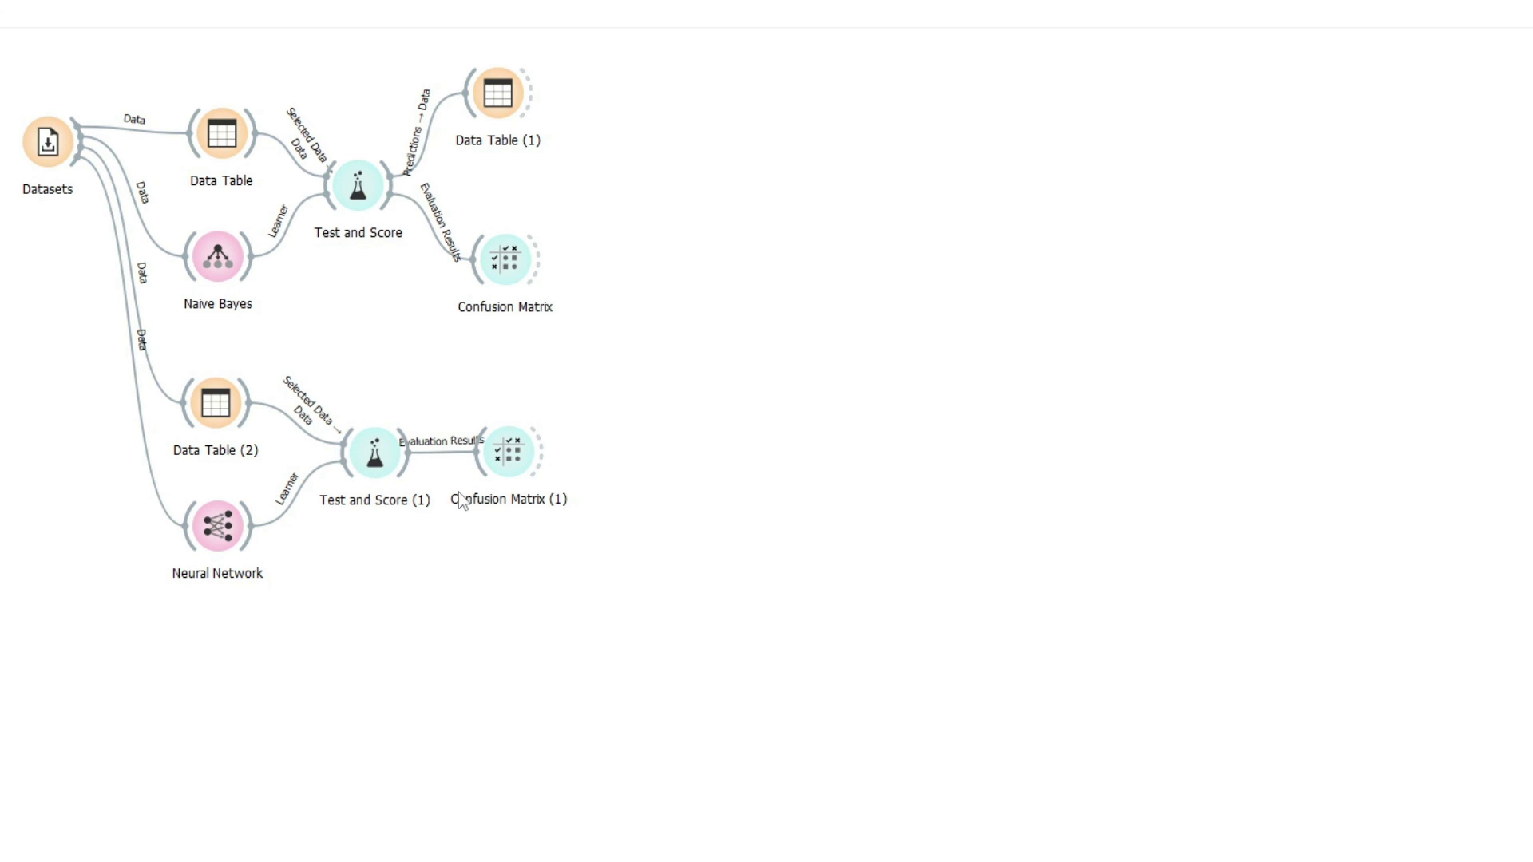
pyautogui.doubleClick(374, 453)
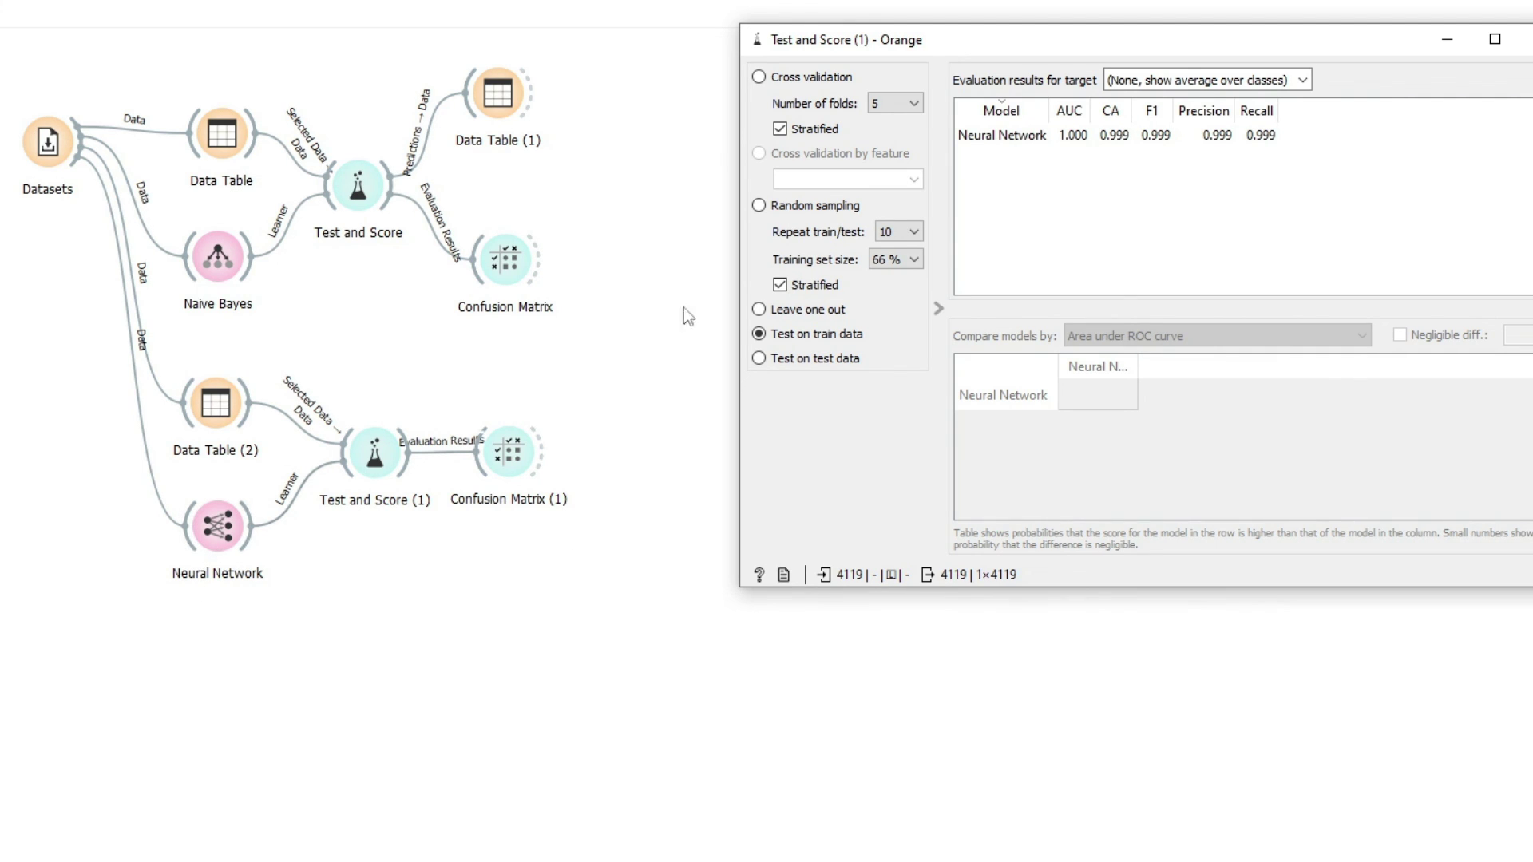
pyautogui.click(1527, 38)
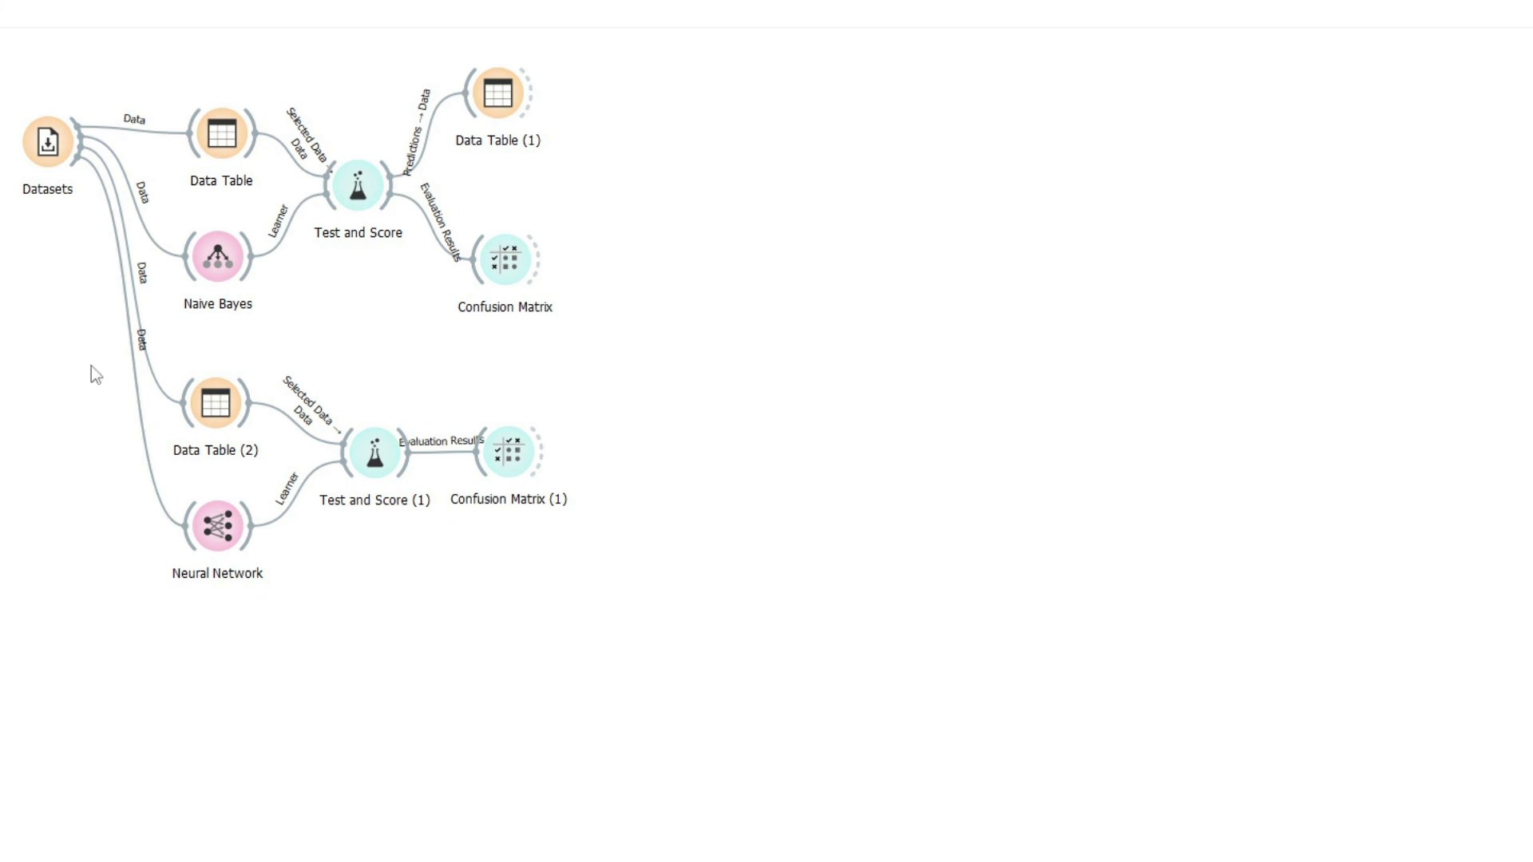